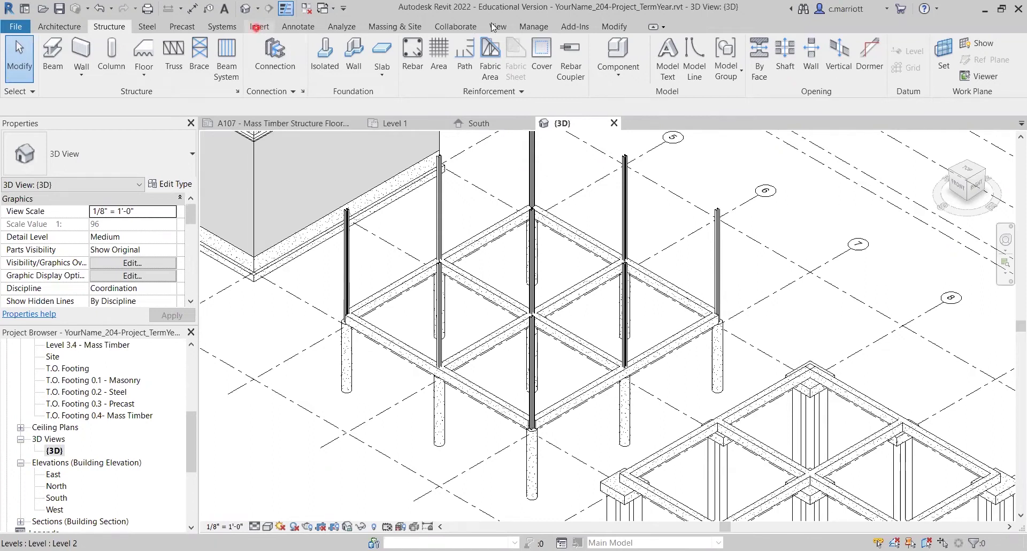
# Open the Autodesk family library from the 3D view and search it for steel
pyautogui.click(257, 27)
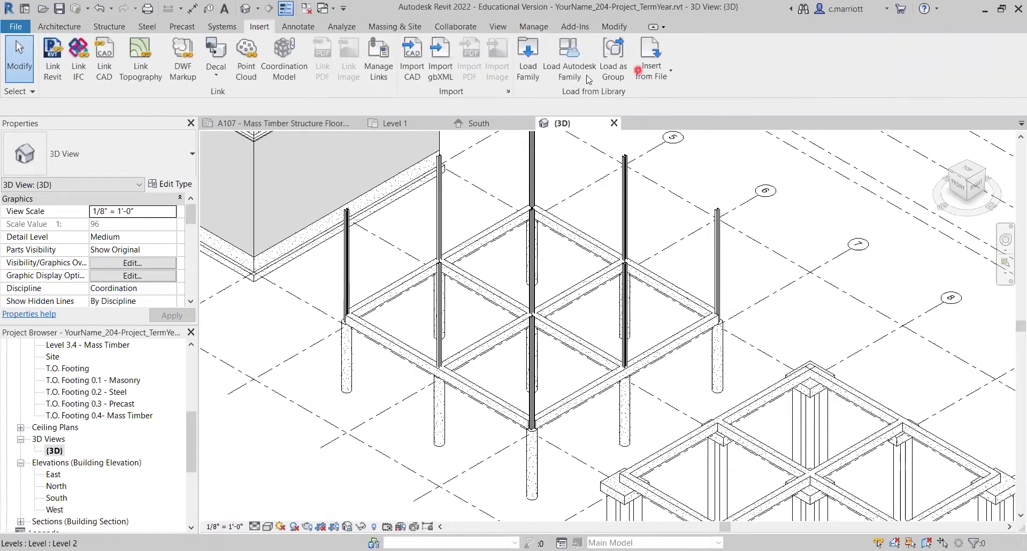
pyautogui.click(568, 63)
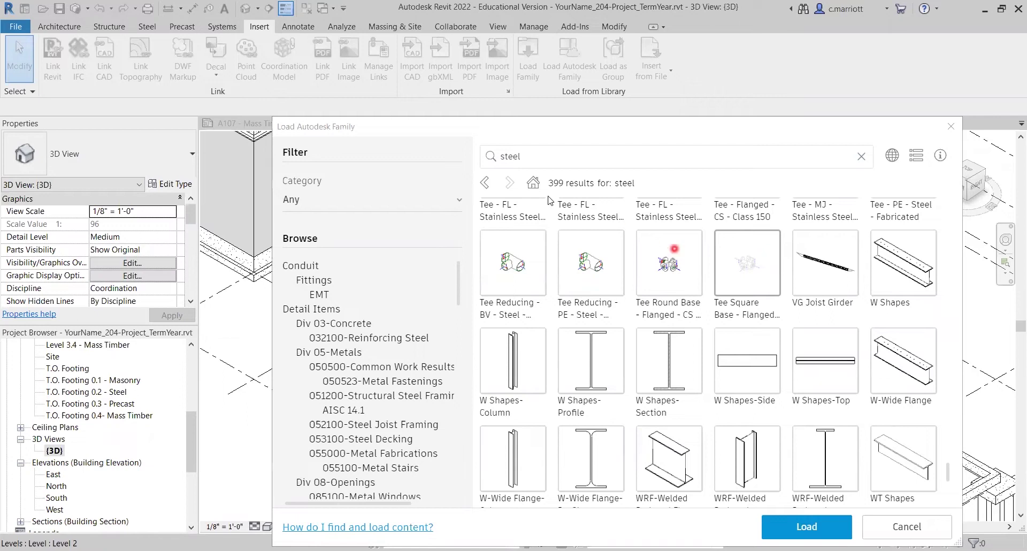
pyautogui.click(530, 161)
pyautogui.press('BackSpace')
pyautogui.press('BackSpace')
pyautogui.press('BackSpace')
pyautogui.write('eel')
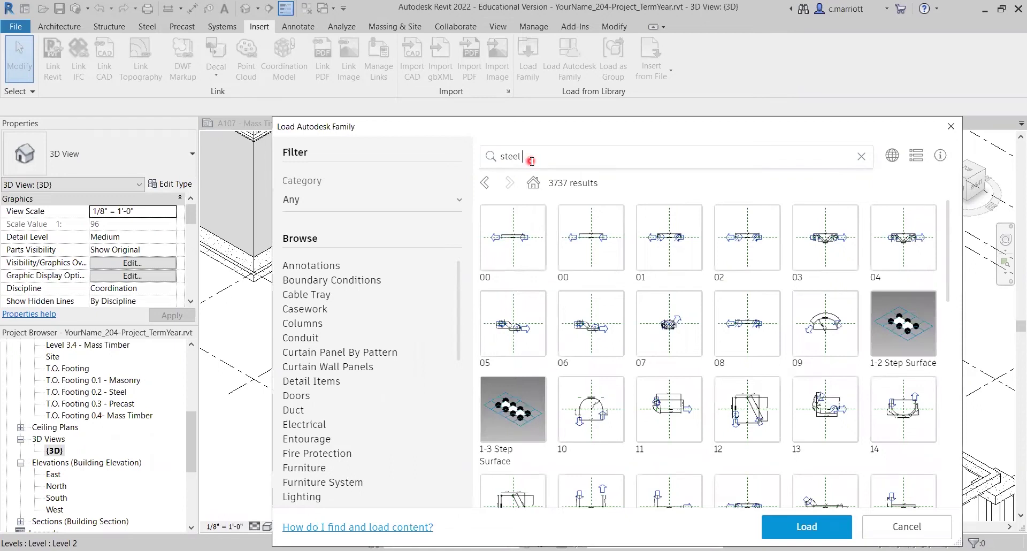
pyautogui.press('Return')
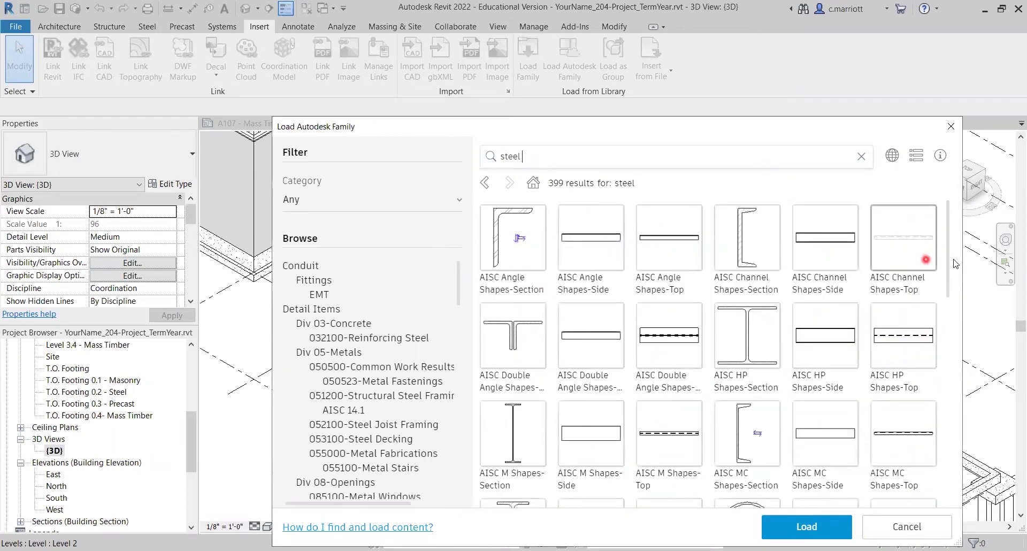
# Find the W-Wide Flange beam family among the steel results and start loading it
pyautogui.moveTo(949, 291); pyautogui.dragTo(940, 438)
pyautogui.scroll(-6, 939, 438)
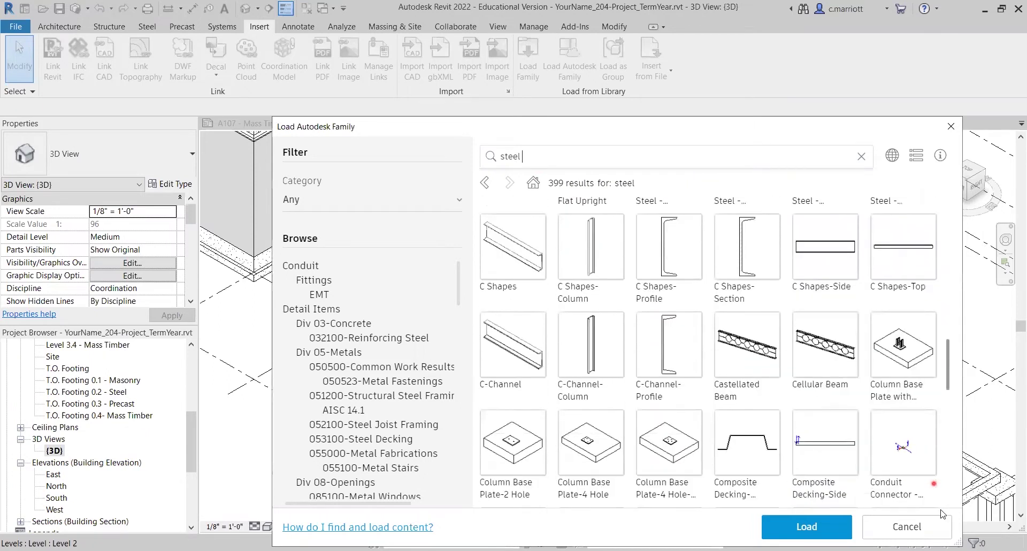
pyautogui.scroll(-6, 945, 482)
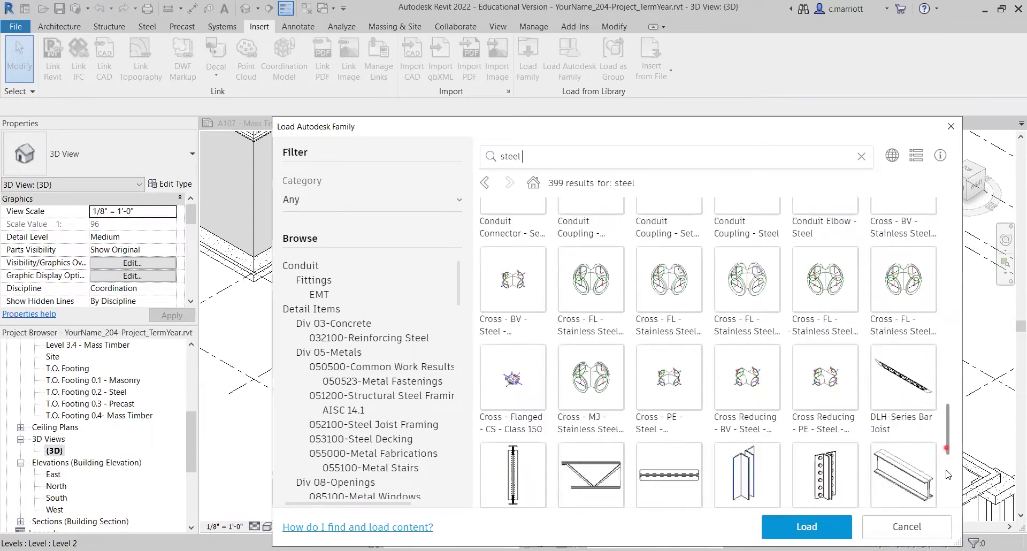
pyautogui.scroll(-8, 947, 474)
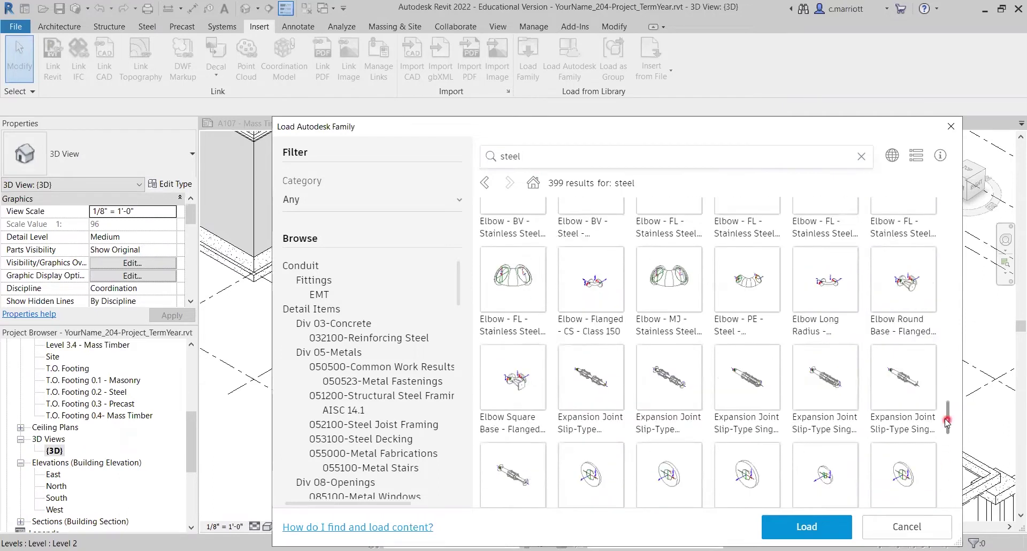
pyautogui.scroll(-10, 945, 428)
pyautogui.scroll(-8, 943, 503)
pyautogui.scroll(-10, 942, 486)
pyautogui.scroll(10, 941, 524)
pyautogui.scroll(-15, 903, 424)
pyautogui.scroll(-8, 891, 457)
pyautogui.scroll(-3, 880, 444)
pyautogui.scroll(3, 880, 432)
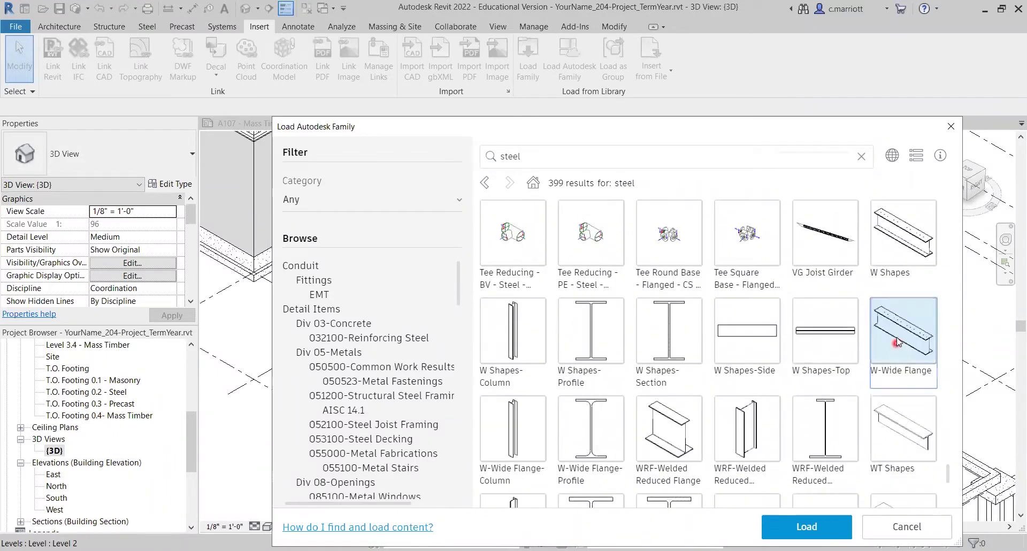
pyautogui.click(809, 526)
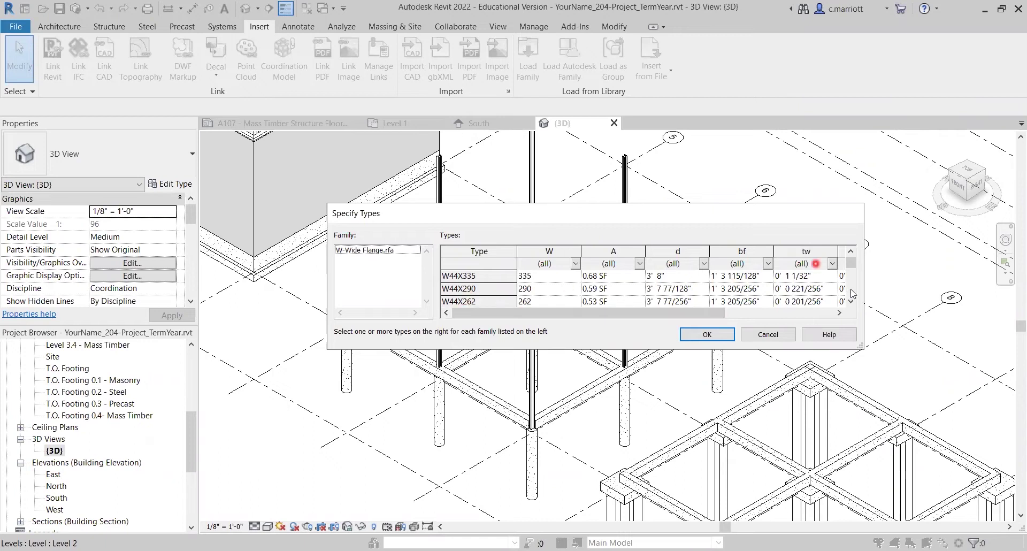
# Choose the W14X34 type of the W-Wide Flange family and load it into the project
pyautogui.moveTo(852, 267); pyautogui.dragTo(851, 283)
pyautogui.scroll(4, 800, 291)
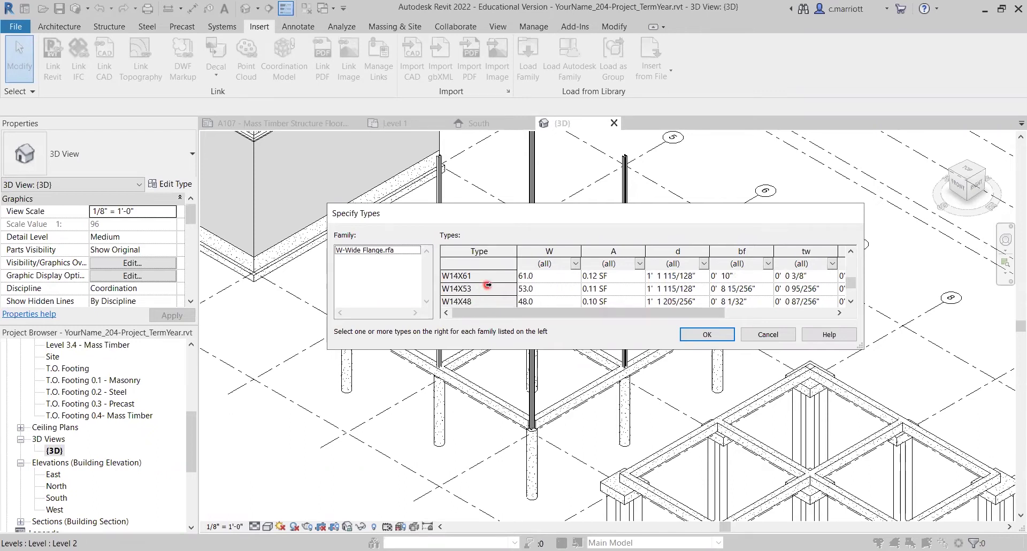
pyautogui.scroll(2, 485, 287)
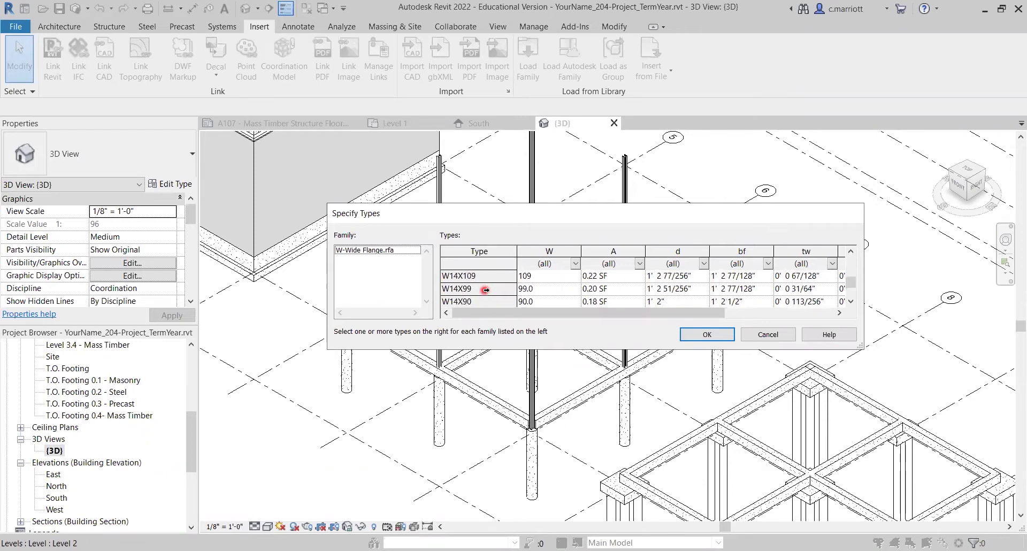
pyautogui.scroll(-3, 485, 291)
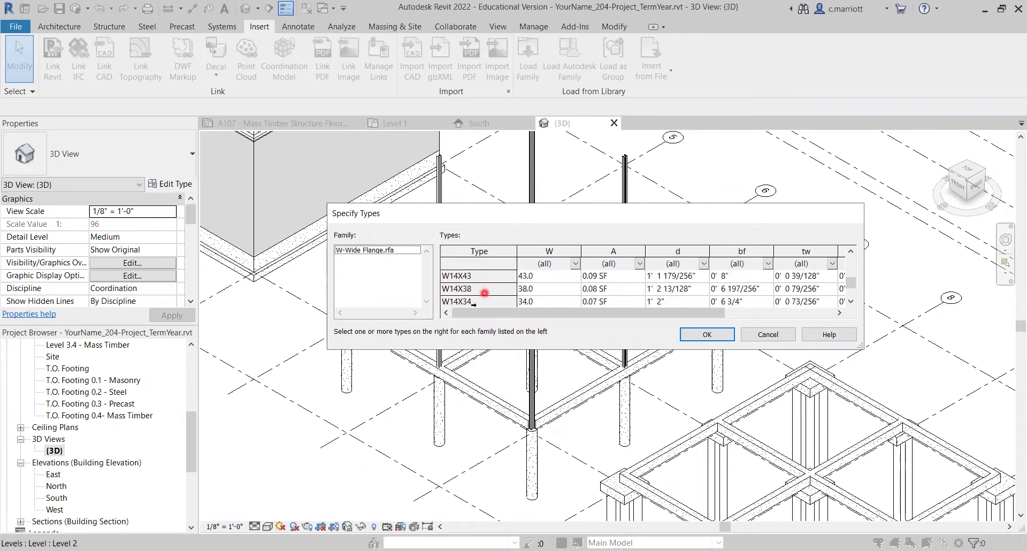
pyautogui.click(466, 302)
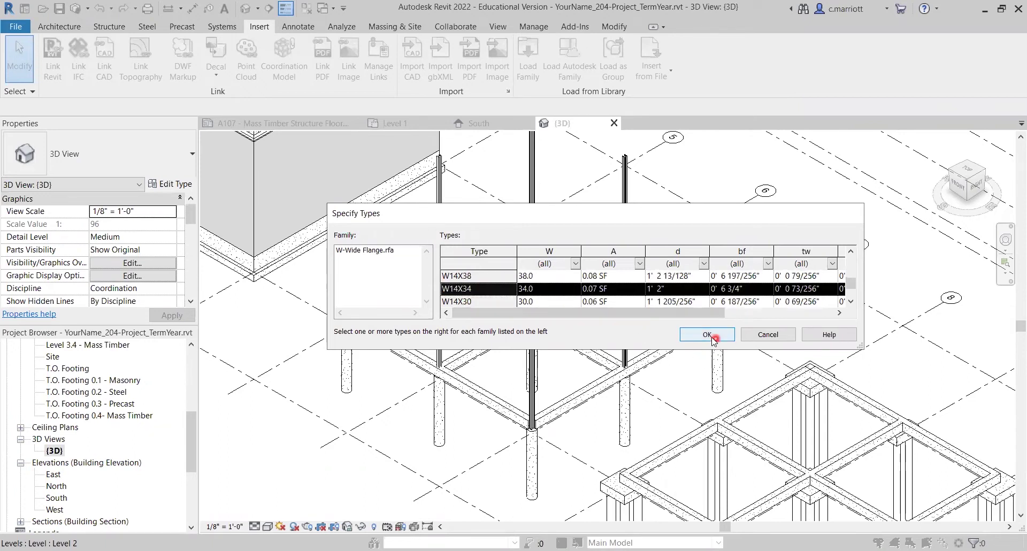
pyautogui.click(707, 334)
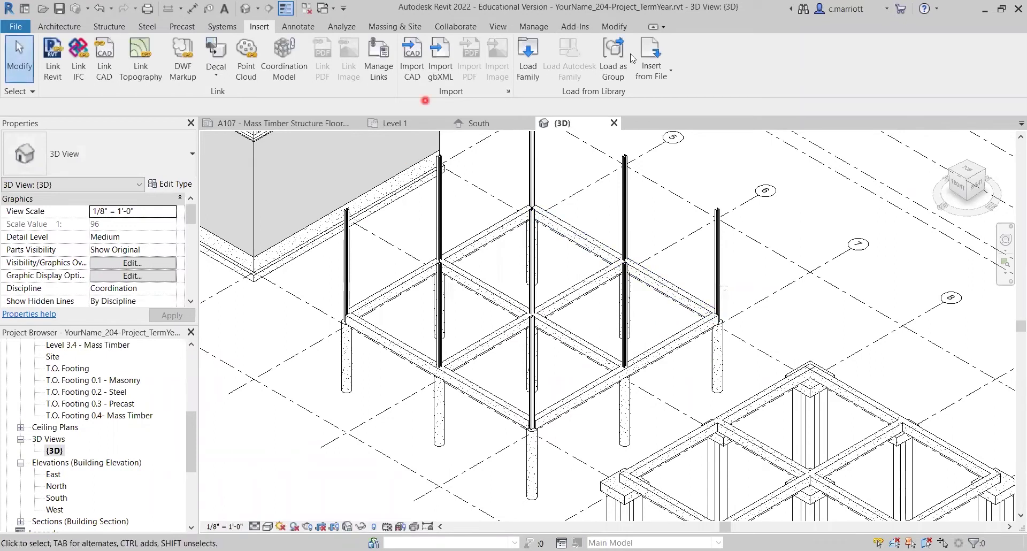
# Reopen the Autodesk family library and select the W-Wide Flange family again for loading another size
pyautogui.click(582, 63)
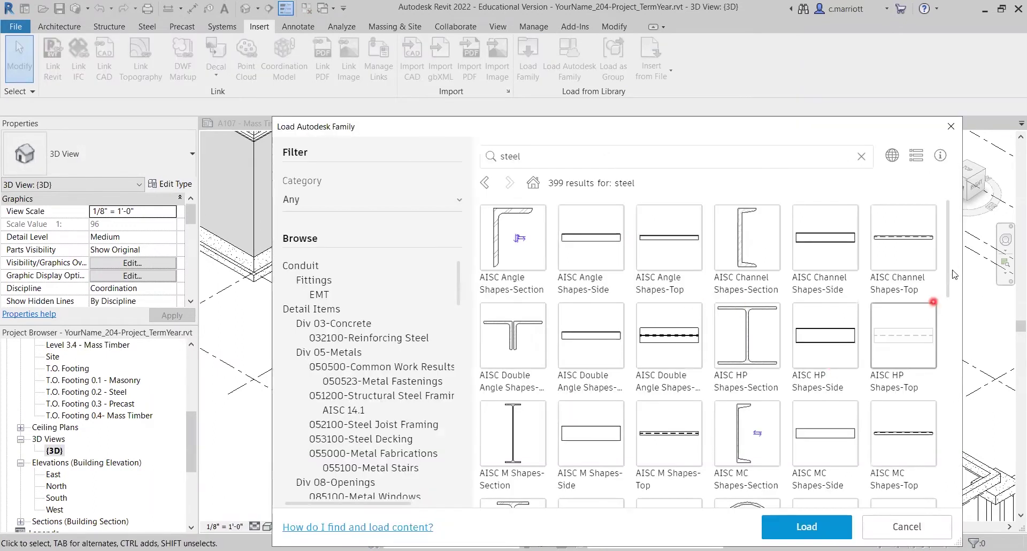
pyautogui.moveTo(947, 268); pyautogui.dragTo(951, 518)
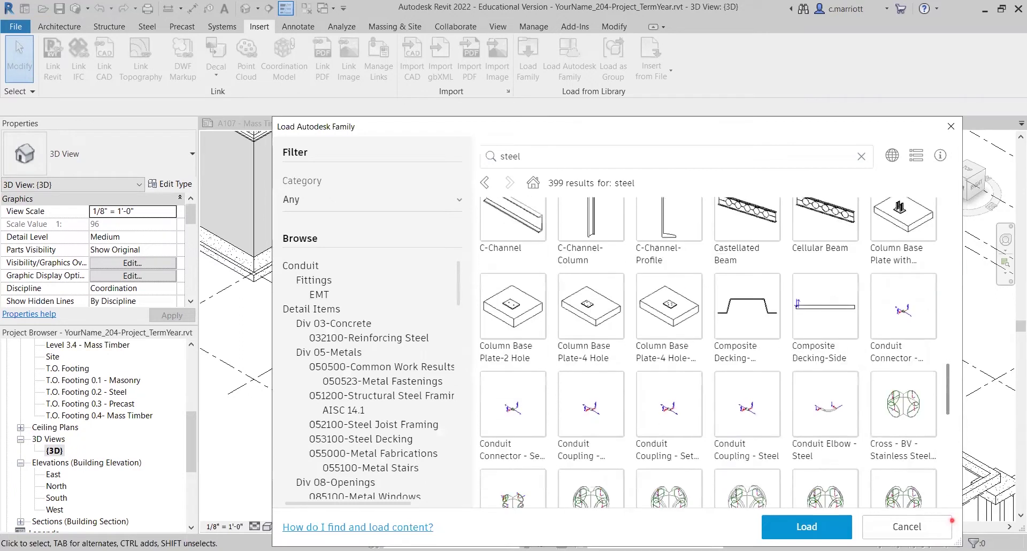
pyautogui.scroll(-10, 944, 331)
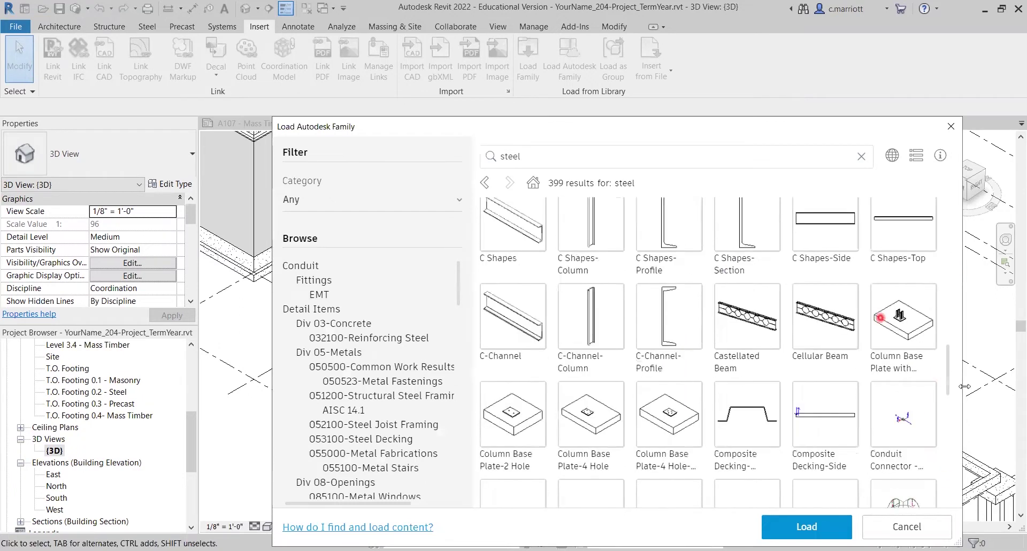
pyautogui.scroll(-8, 947, 412)
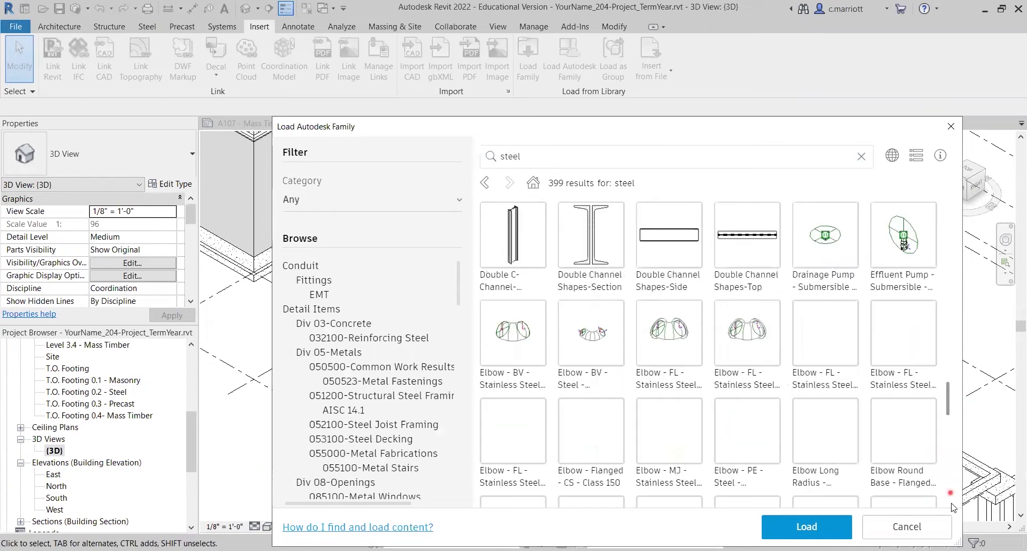
pyautogui.scroll(-8, 950, 443)
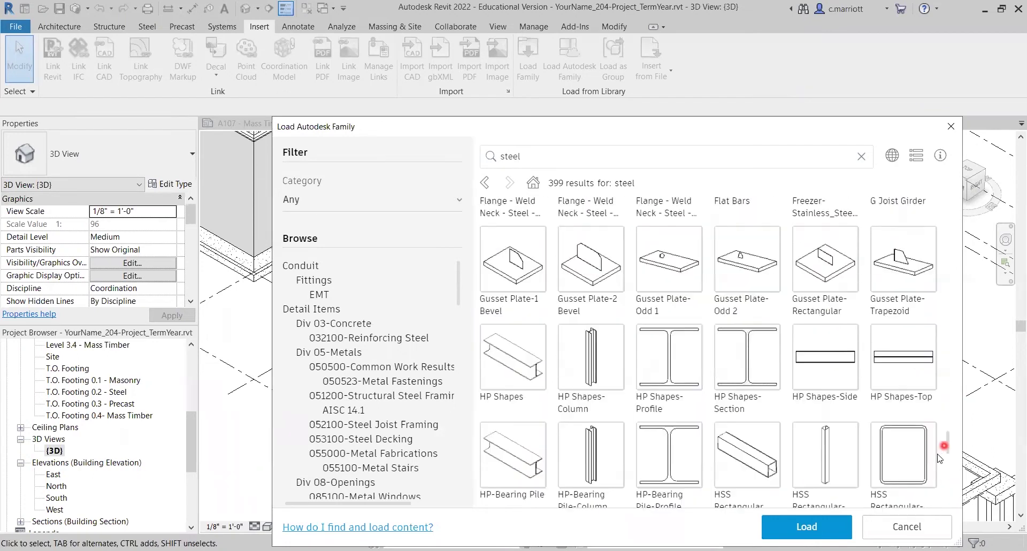
pyautogui.scroll(-10, 937, 461)
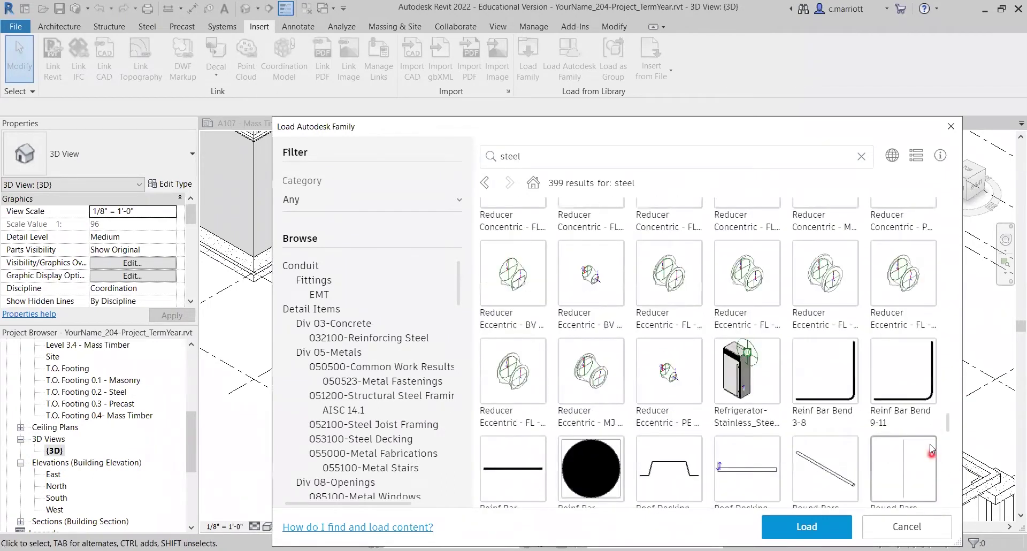
pyautogui.scroll(-10, 927, 443)
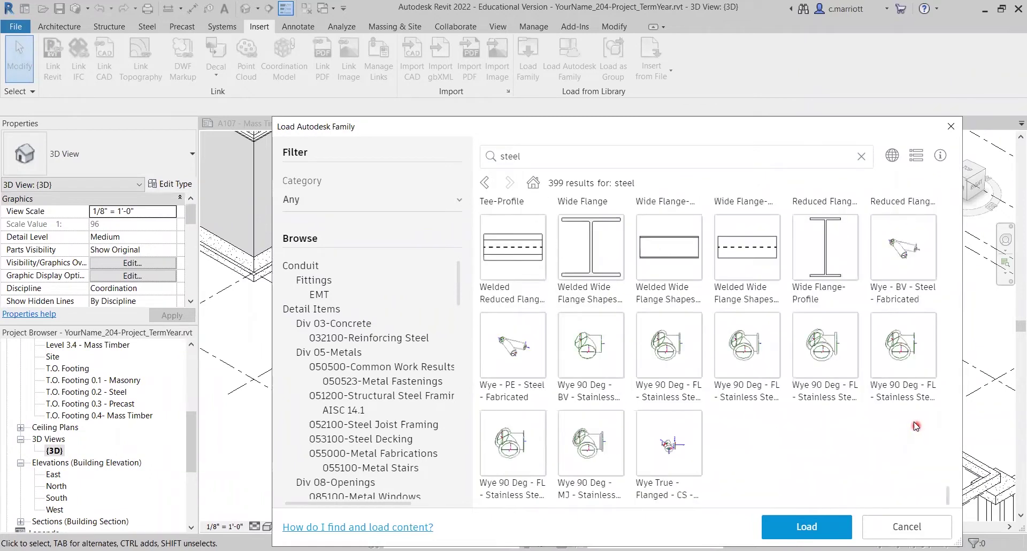
pyautogui.scroll(2, 911, 357)
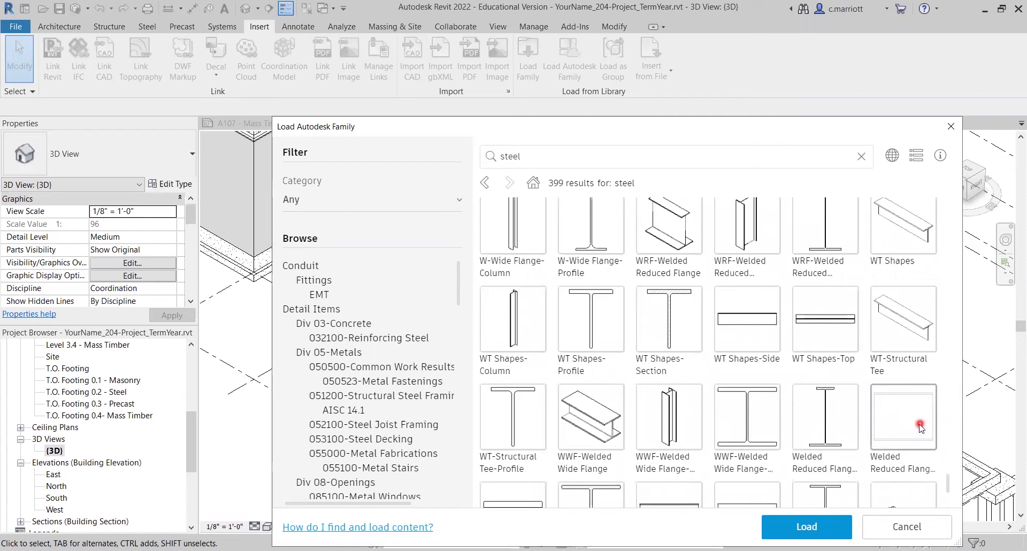
pyautogui.scroll(1, 920, 430)
pyautogui.scroll(1, 920, 428)
pyautogui.click(901, 264)
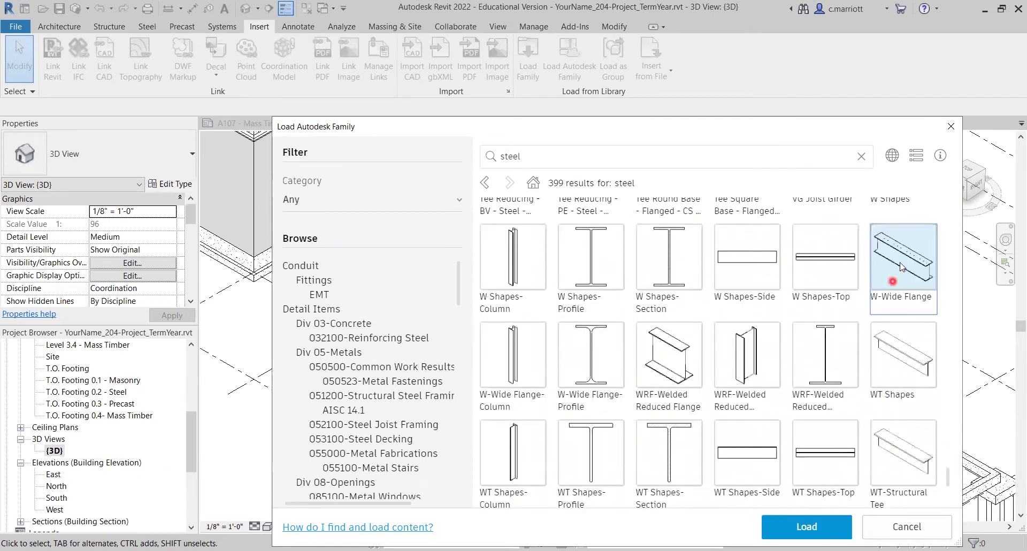
pyautogui.click(805, 526)
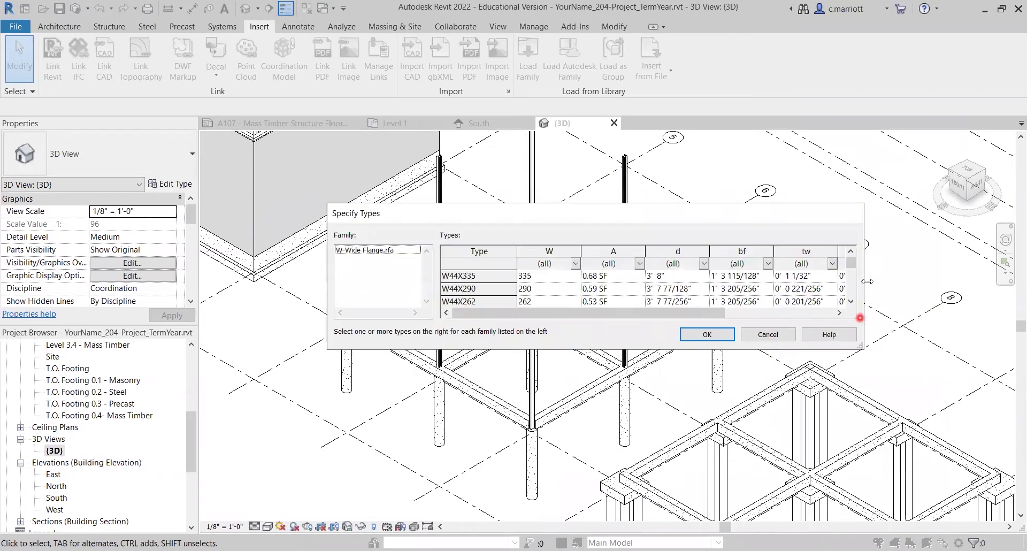
# Load the W16X40 type of the W-Wide Flange family into the project
pyautogui.moveTo(854, 270); pyautogui.dragTo(846, 287)
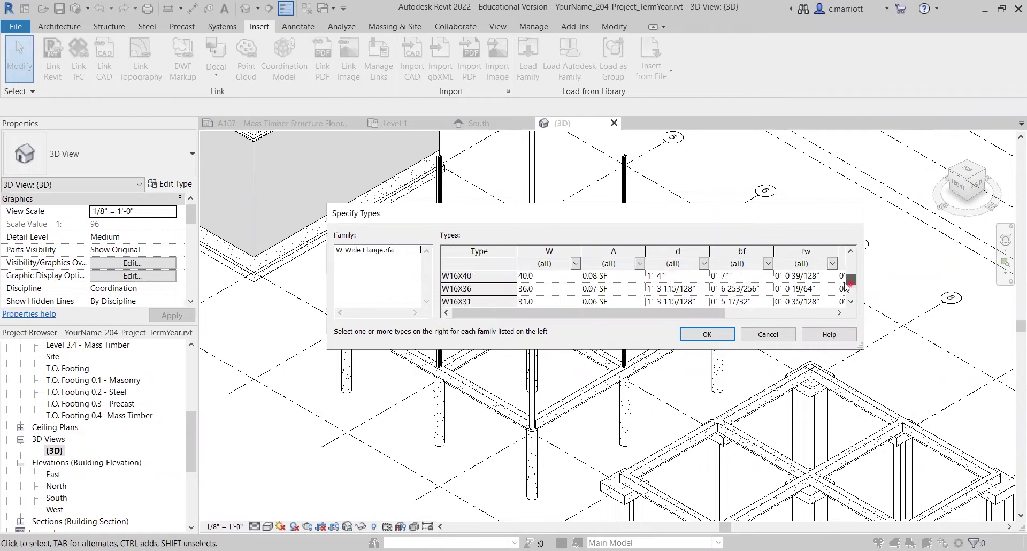
pyautogui.click(461, 276)
pyautogui.click(703, 336)
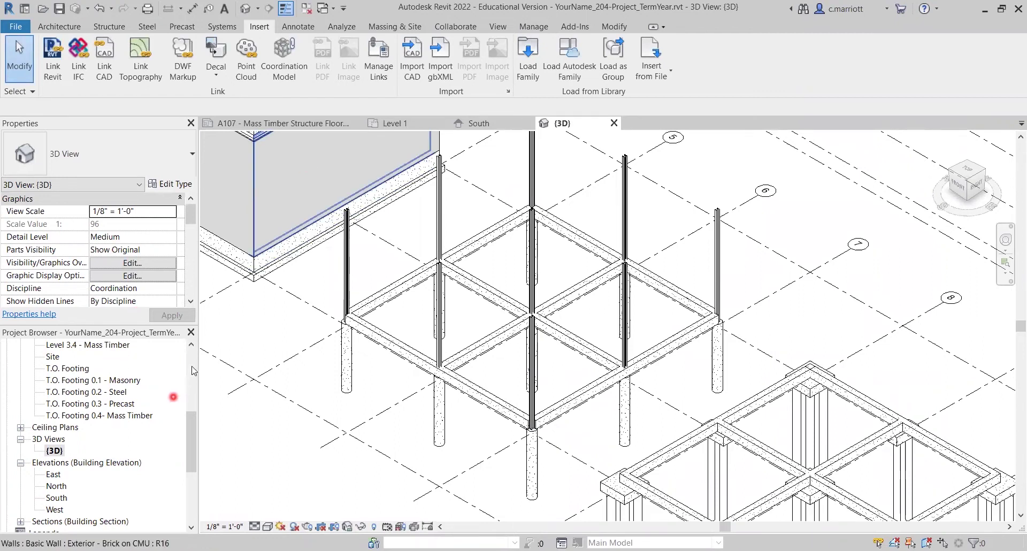
# Open the Level 2 floor plan and inspect the steel columns on grid lines 5 to 7
pyautogui.moveTo(191, 438); pyautogui.dragTo(190, 375)
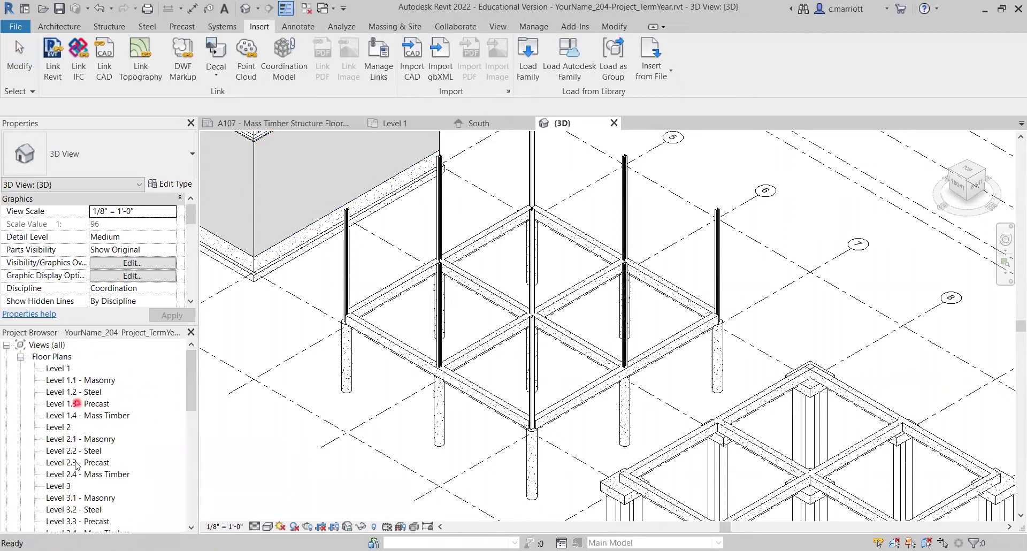
pyautogui.doubleClick(58, 427)
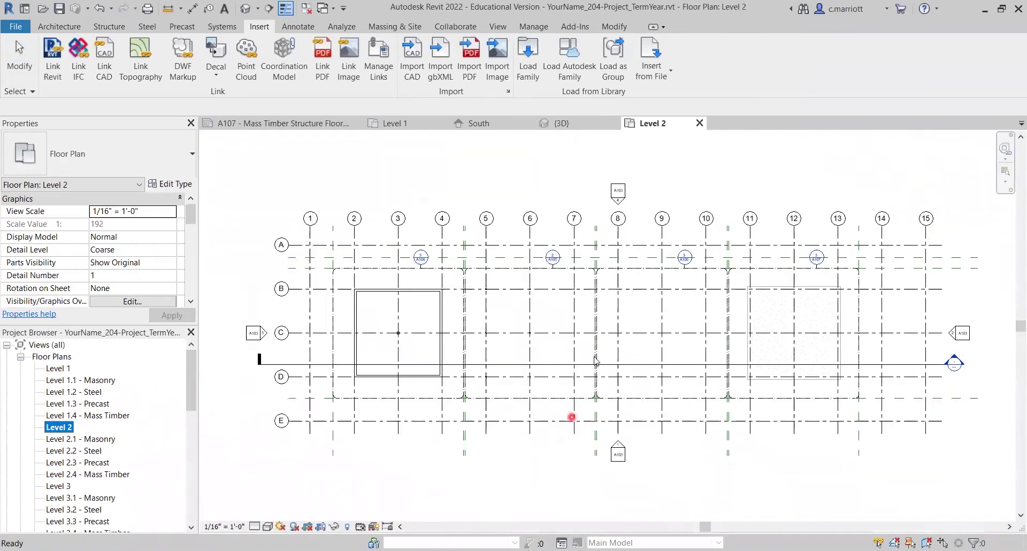
pyautogui.scroll(1, 637, 344)
pyautogui.scroll(1, 573, 300)
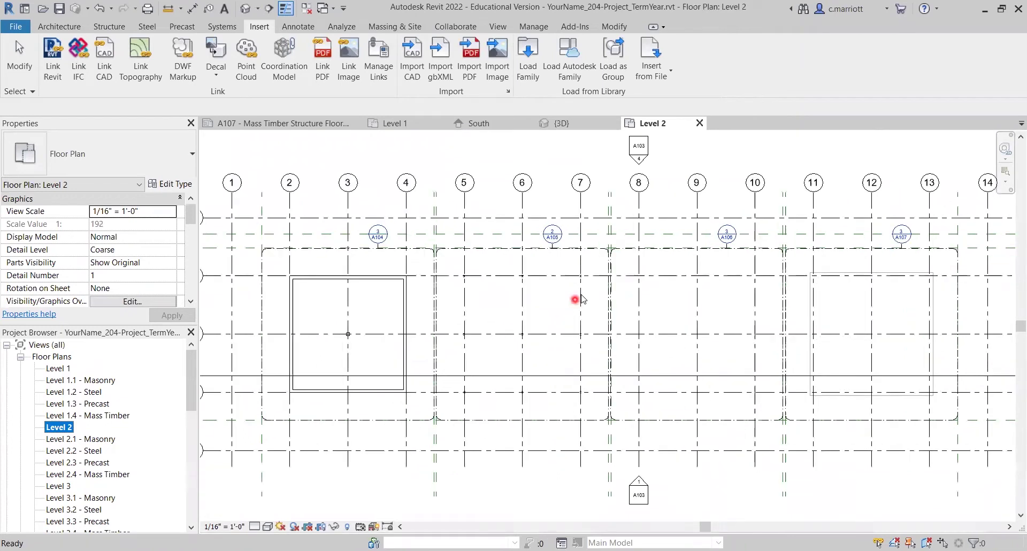
pyautogui.scroll(1, 580, 299)
pyautogui.scroll(2, 504, 319)
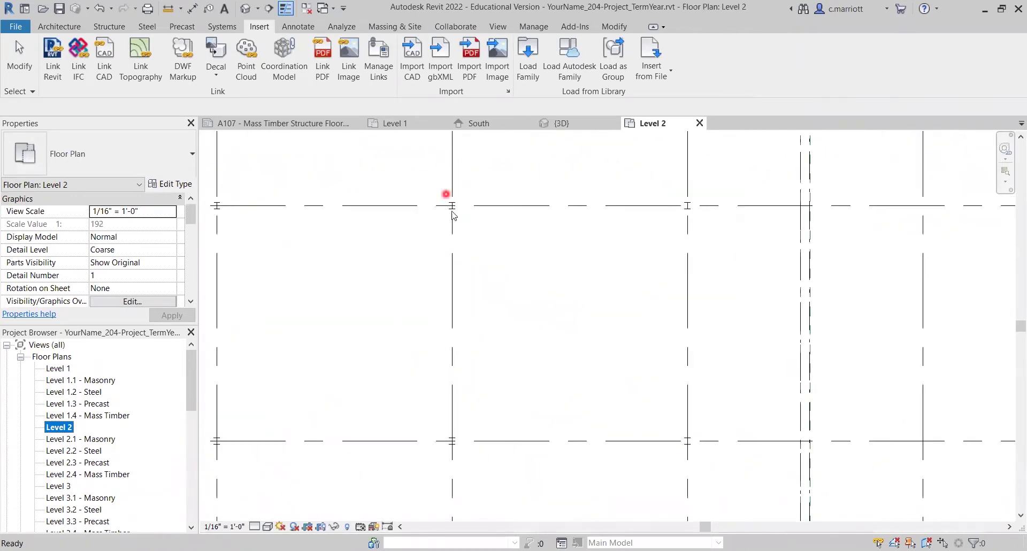
pyautogui.scroll(-2, 482, 272)
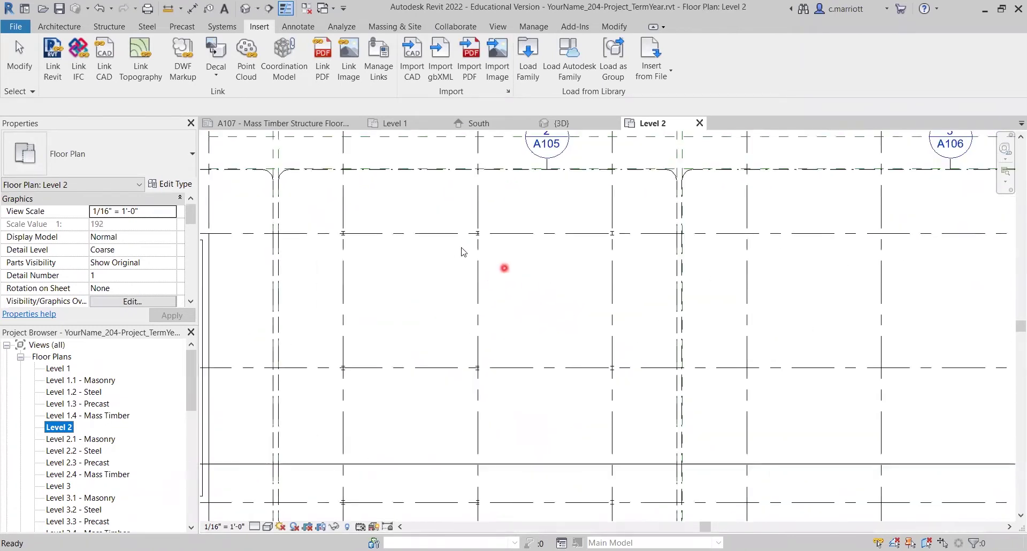
pyautogui.scroll(4, 488, 231)
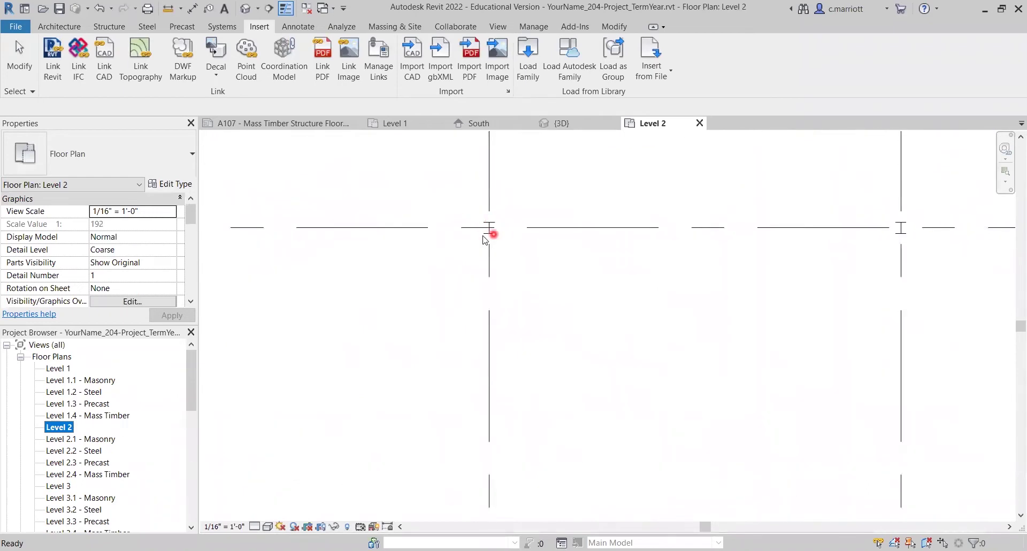
pyautogui.scroll(-5, 458, 252)
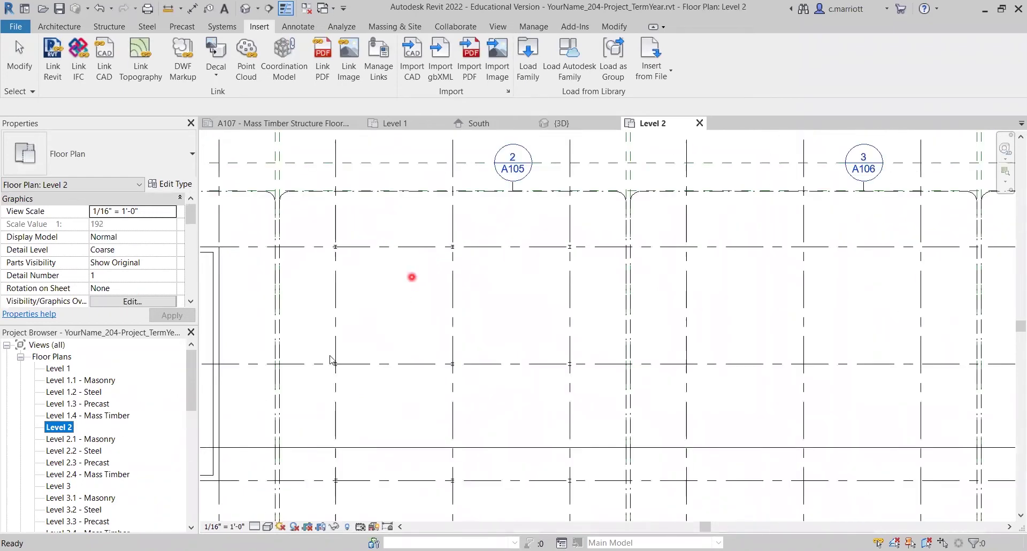
# Set the Level 2 floor plan's detail level to Fine so the steel column profiles are drawn in full
pyautogui.click(329, 278)
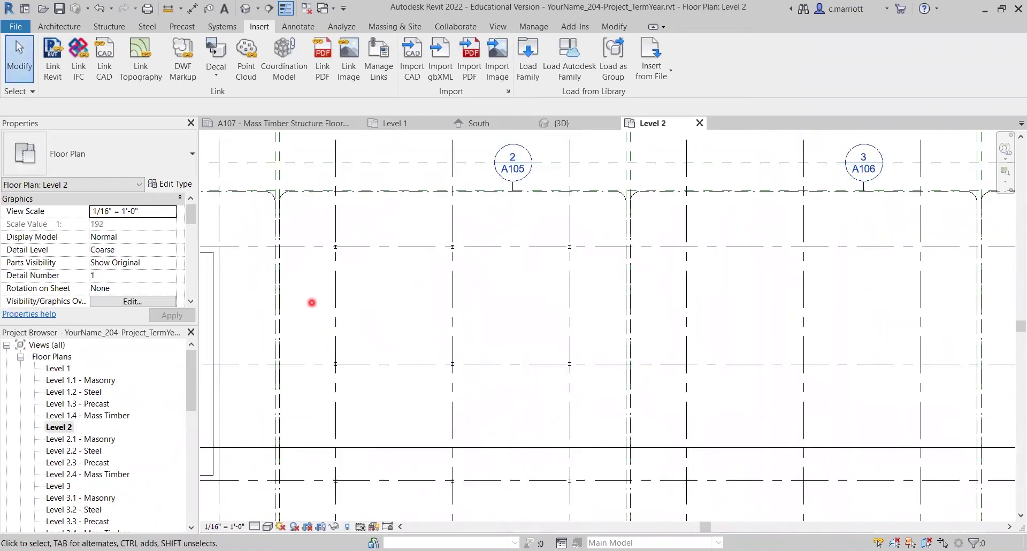
pyautogui.click(255, 527)
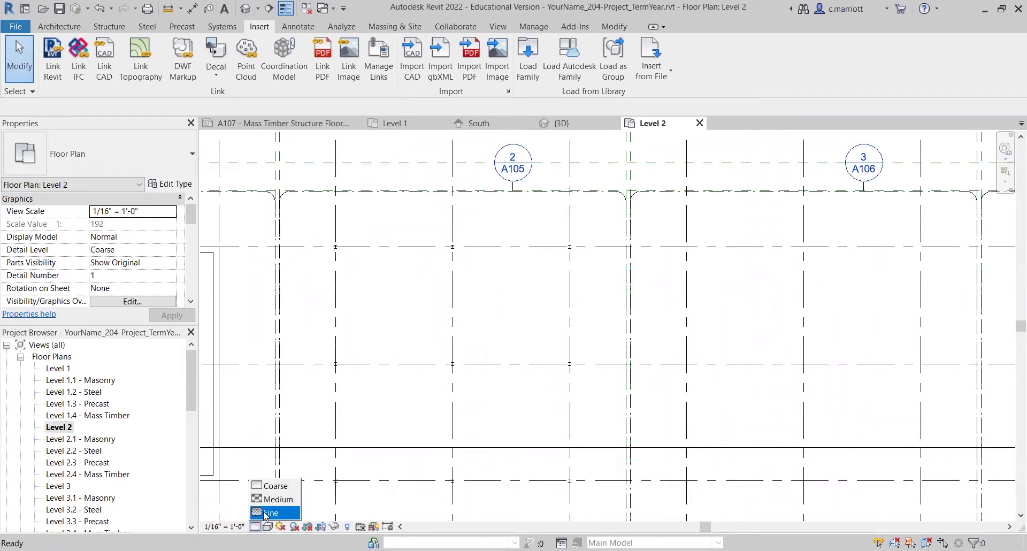
pyautogui.scroll(4, 451, 275)
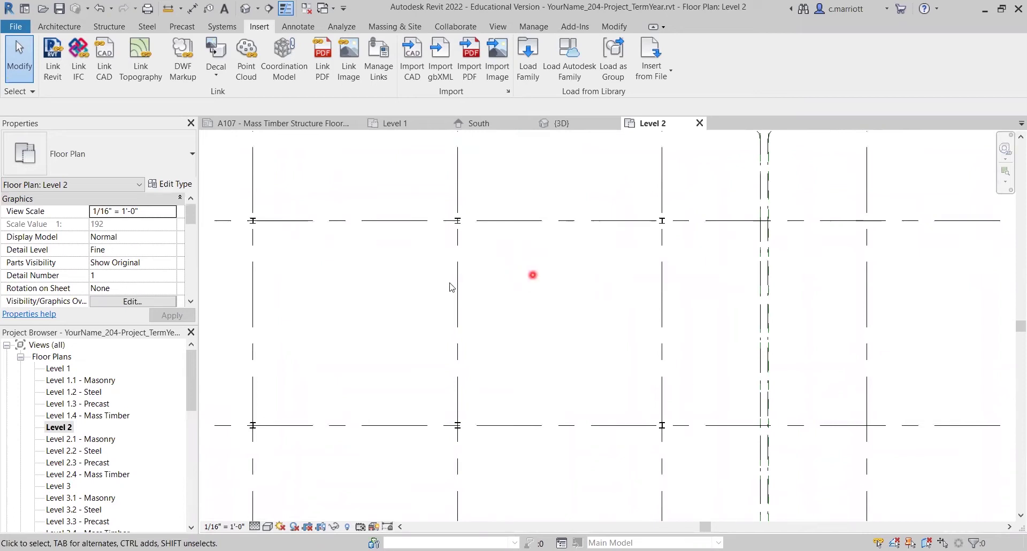
pyautogui.scroll(-2, 438, 276)
pyautogui.scroll(-2, 398, 277)
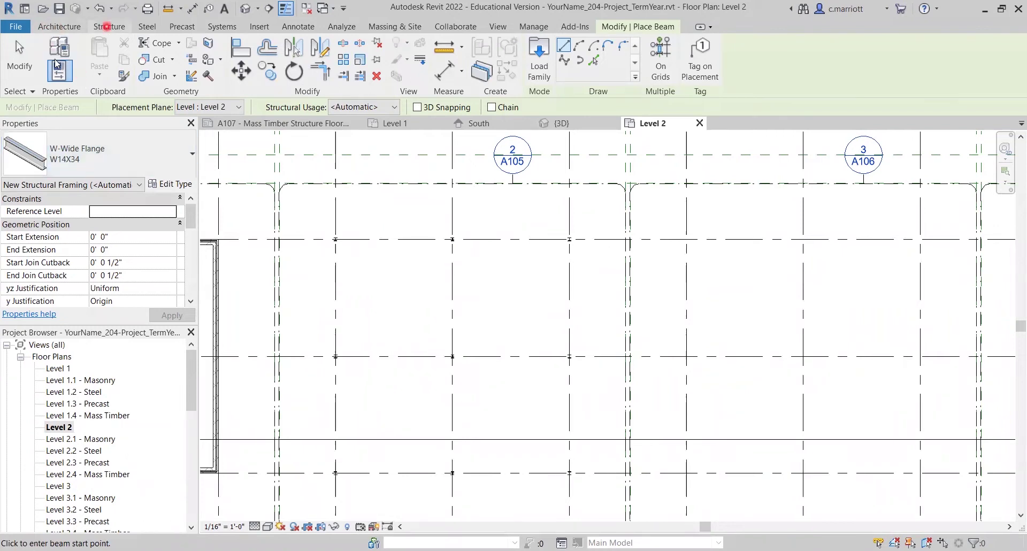
# Start placing a structural beam on Level 2 with the W-Wide Flange W16X40 type
pyautogui.click(107, 26)
pyautogui.click(172, 152)
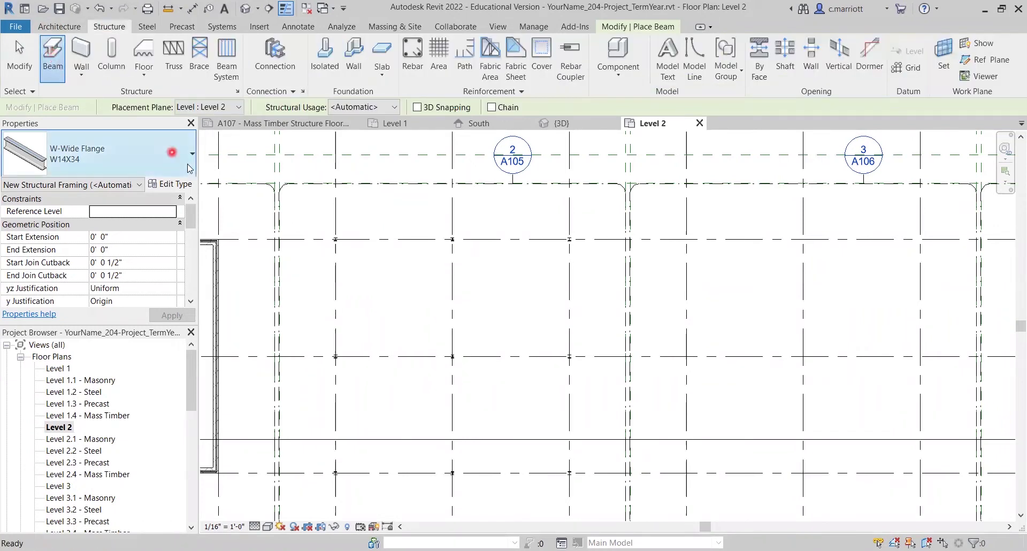
pyautogui.click(192, 153)
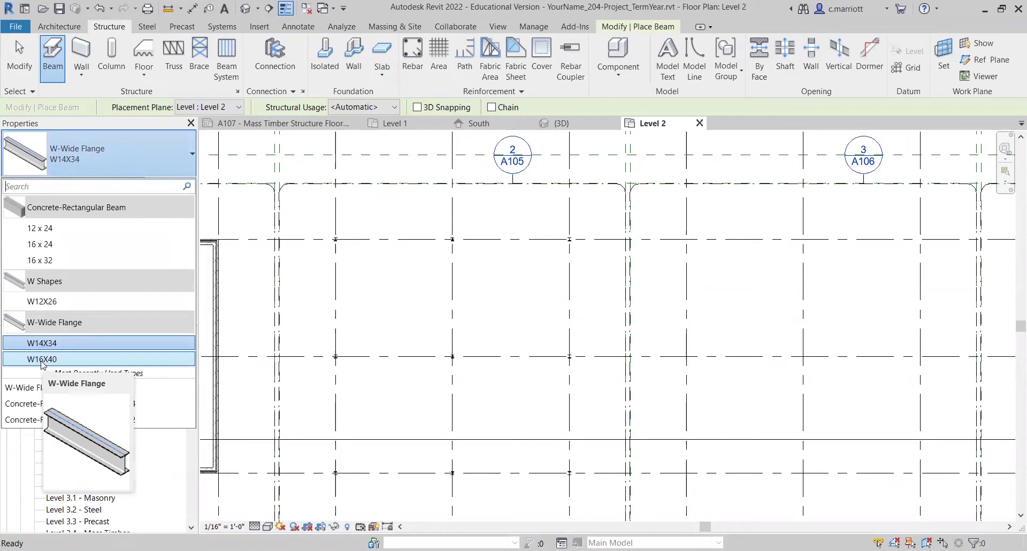
pyautogui.scroll(-3, 396, 295)
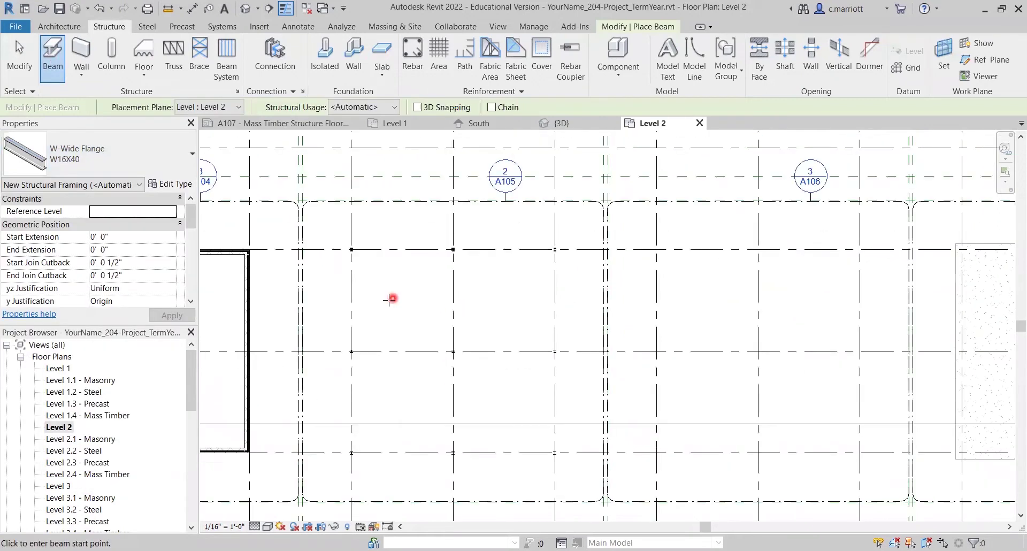
pyautogui.scroll(5, 350, 279)
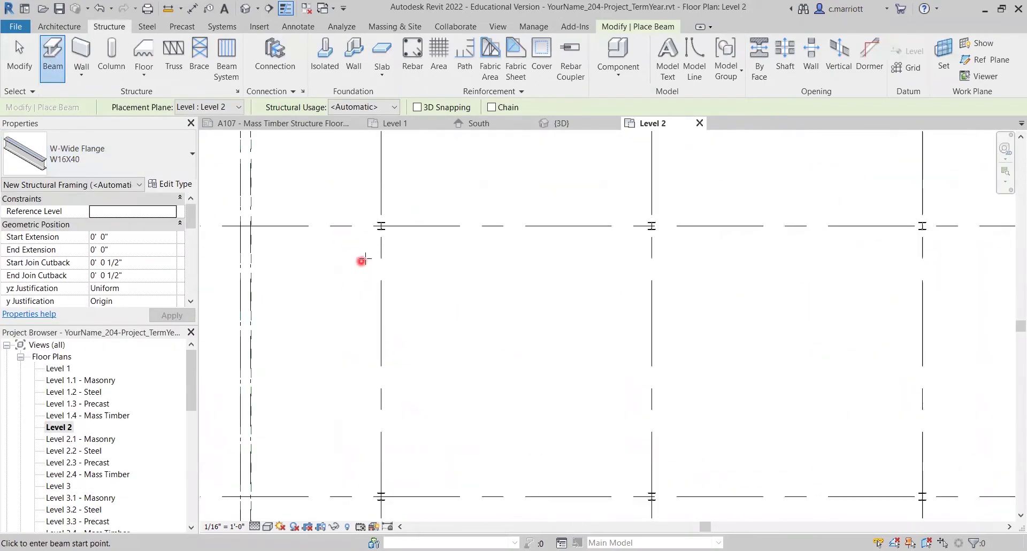
pyautogui.scroll(-5, 355, 152)
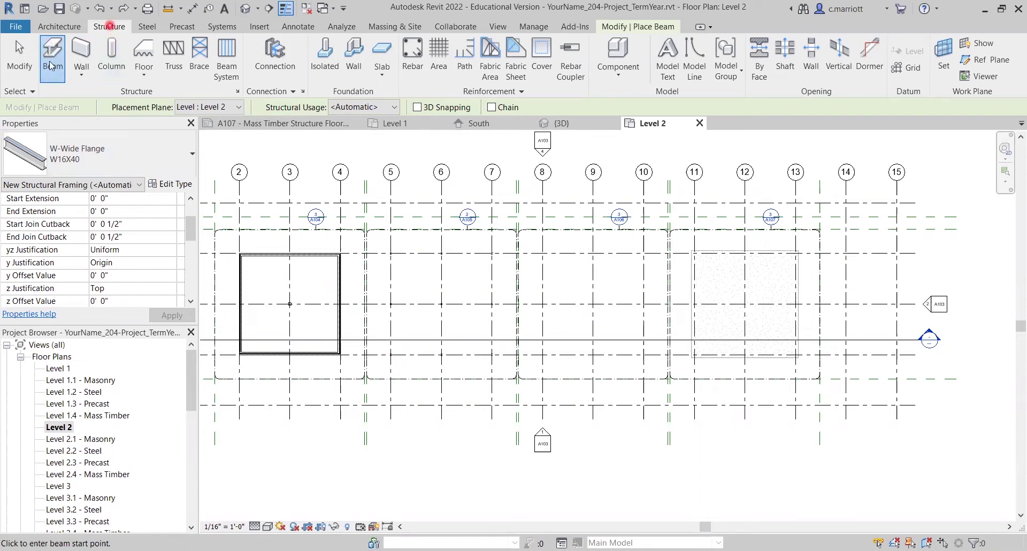
pyautogui.click(149, 167)
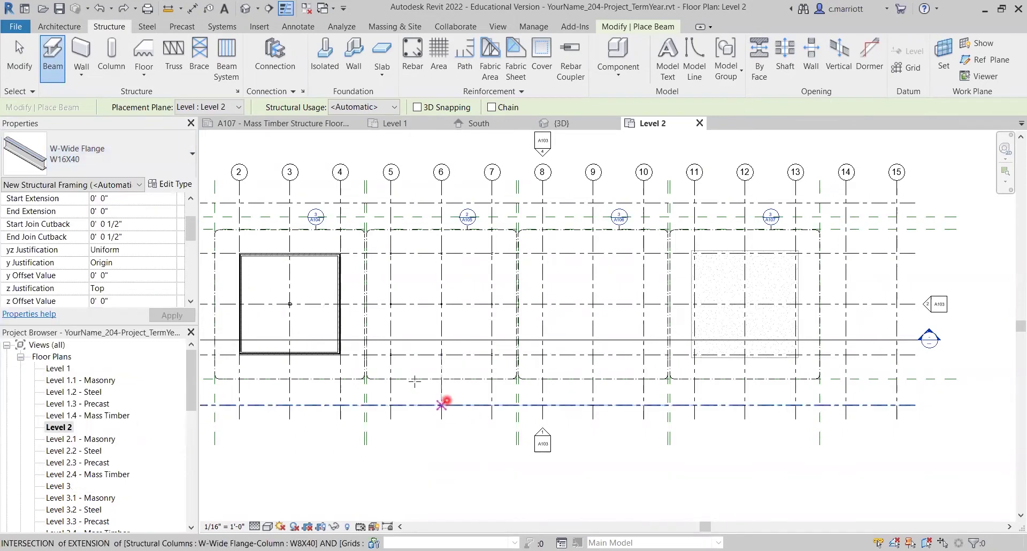
# Place a W16X40 beam along grid line 5, from the southernmost steel column's inner flange to the facing flange of the next column north
pyautogui.scroll(5, 415, 381)
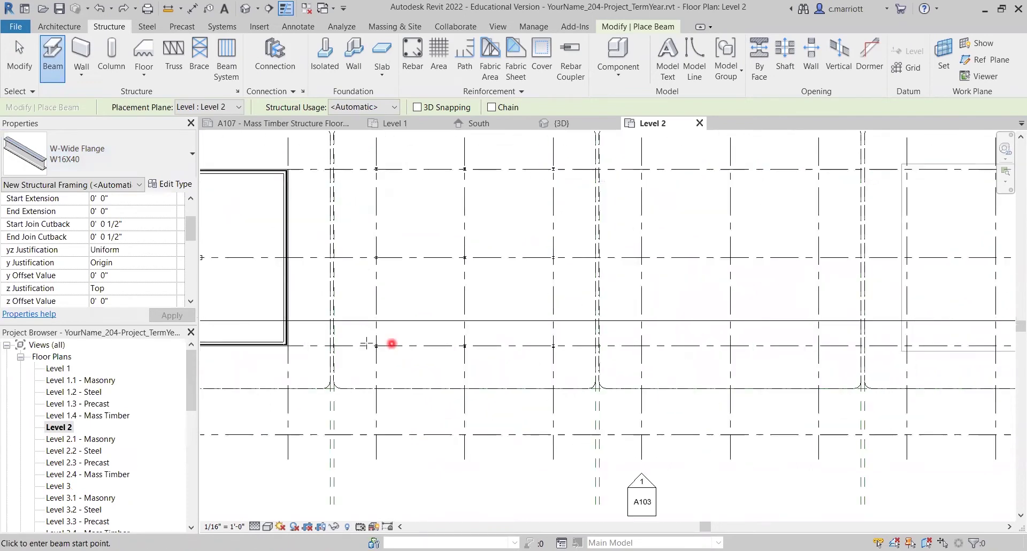
pyautogui.scroll(4, 383, 347)
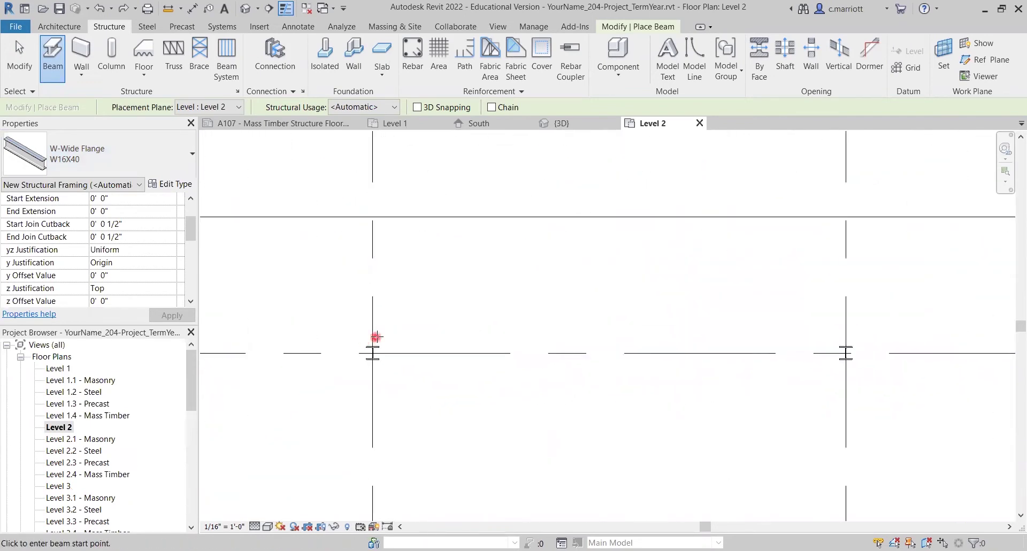
pyautogui.scroll(1, 380, 335)
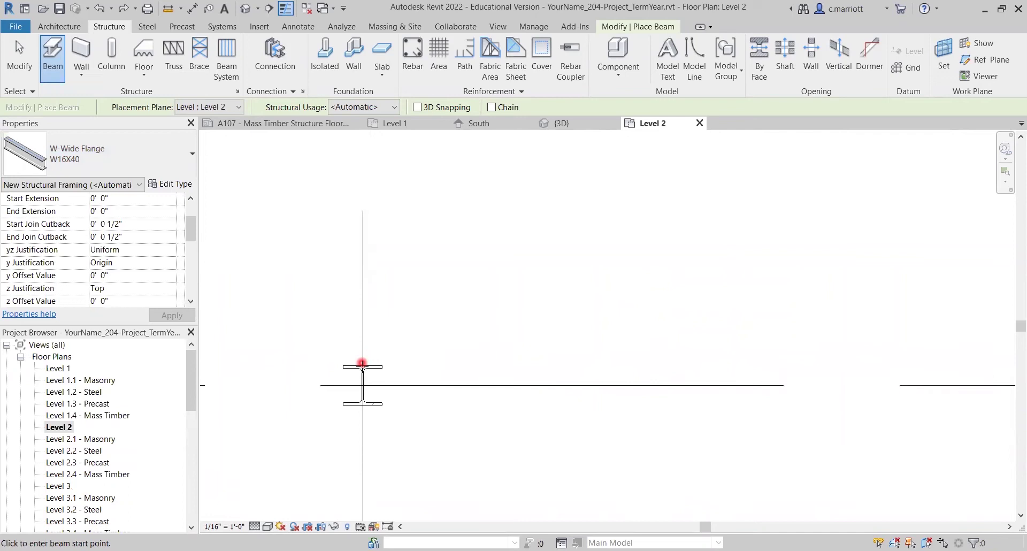
pyautogui.click(363, 366)
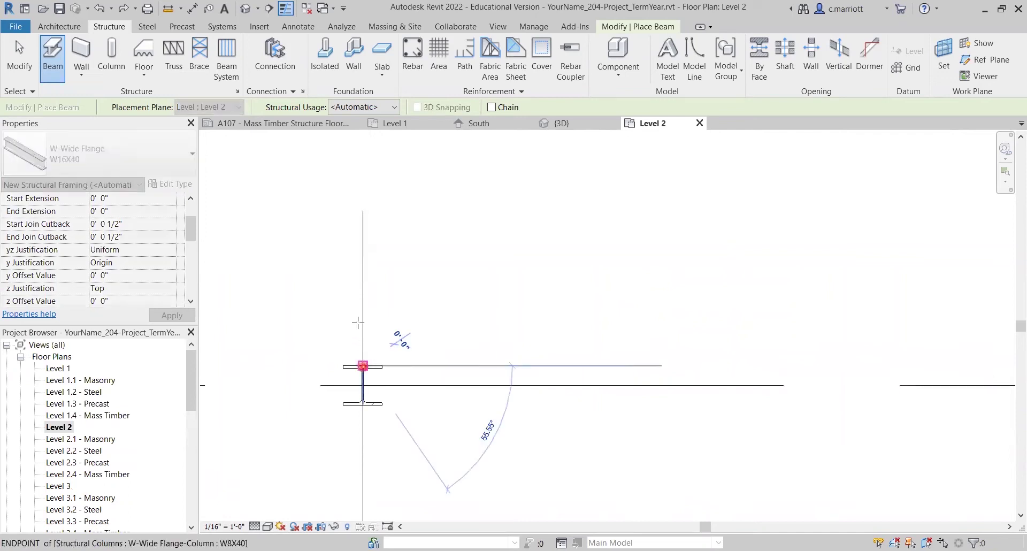
pyautogui.scroll(-1, 358, 323)
pyautogui.scroll(-3, 381, 265)
pyautogui.moveTo(386, 270); pyautogui.dragTo(336, 430, button='middle')
pyautogui.moveTo(341, 238); pyautogui.dragTo(322, 416, button='middle')
pyautogui.scroll(4, 299, 303)
pyautogui.scroll(5, 307, 294)
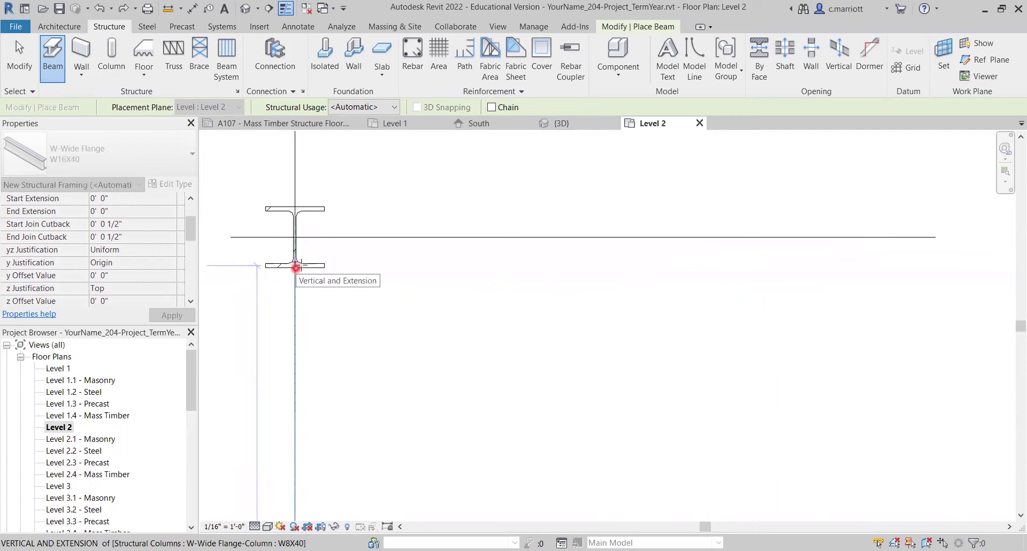
pyautogui.click(295, 263)
pyautogui.press('Escape')
pyautogui.press('Escape')
# Examine the new beam along grid line 5 and the clearance between its ends and the column flanges
pyautogui.scroll(-2, 321, 364)
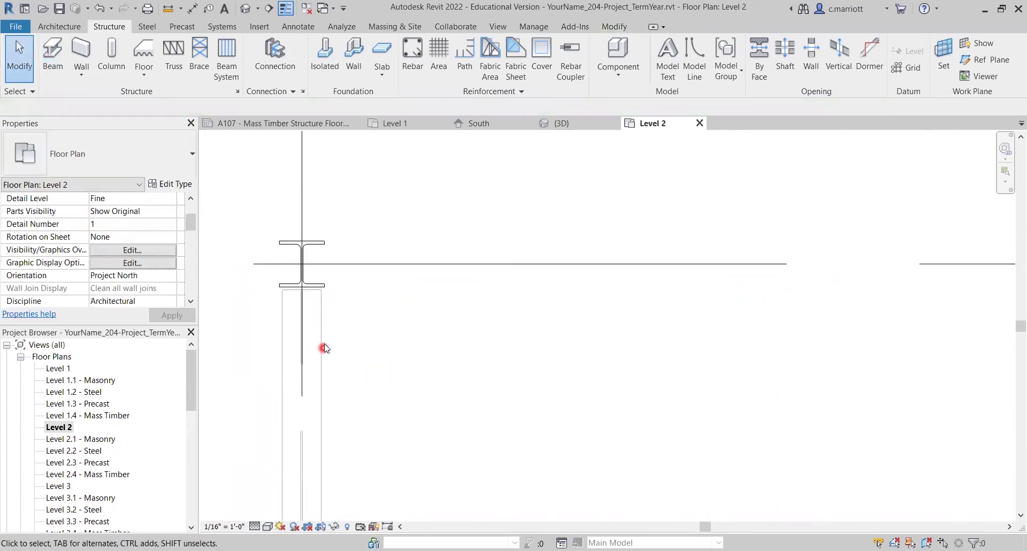
pyautogui.scroll(2, 315, 309)
pyautogui.scroll(-2, 331, 330)
pyautogui.scroll(-3, 332, 337)
pyautogui.moveTo(344, 419); pyautogui.dragTo(341, 326, button='middle')
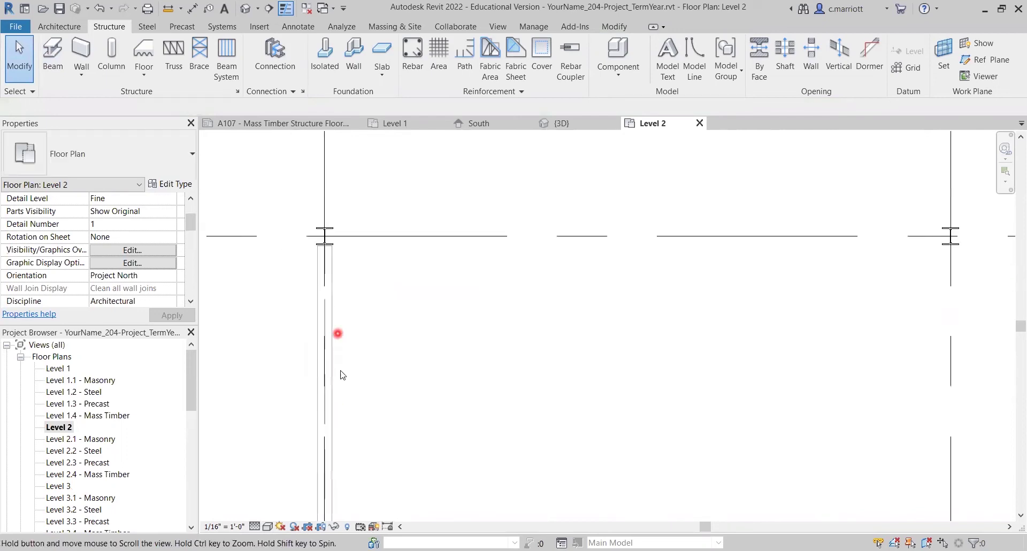
pyautogui.moveTo(349, 421); pyautogui.dragTo(355, 310, button='middle')
pyautogui.moveTo(348, 471); pyautogui.dragTo(347, 315, button='middle')
pyautogui.scroll(1, 344, 458)
pyautogui.moveTo(346, 443); pyautogui.dragTo(362, 273, button='middle')
pyautogui.scroll(2, 362, 273)
pyautogui.moveTo(342, 497); pyautogui.dragTo(346, 421, button='middle')
pyautogui.scroll(-2, 365, 437)
pyautogui.scroll(5, 353, 374)
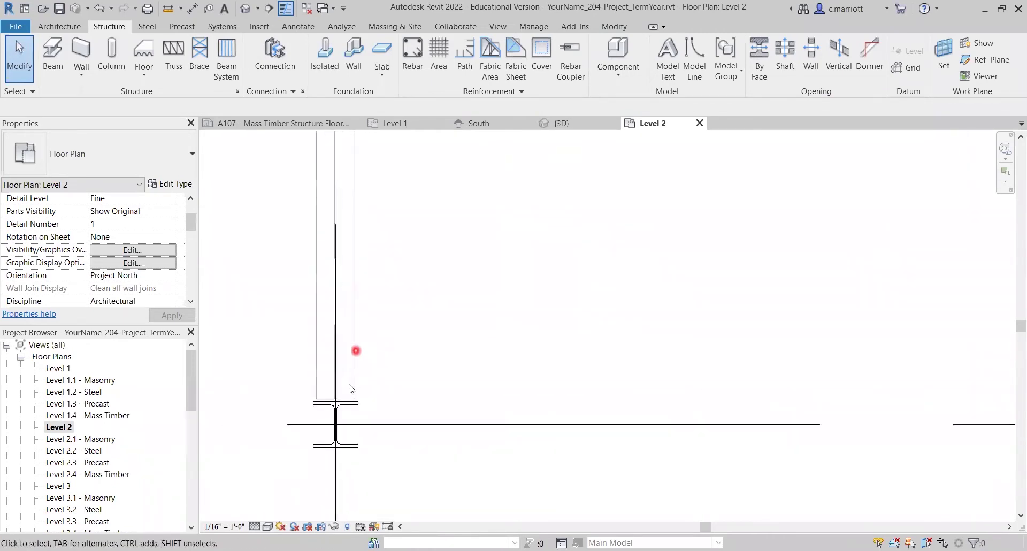
pyautogui.scroll(2, 351, 401)
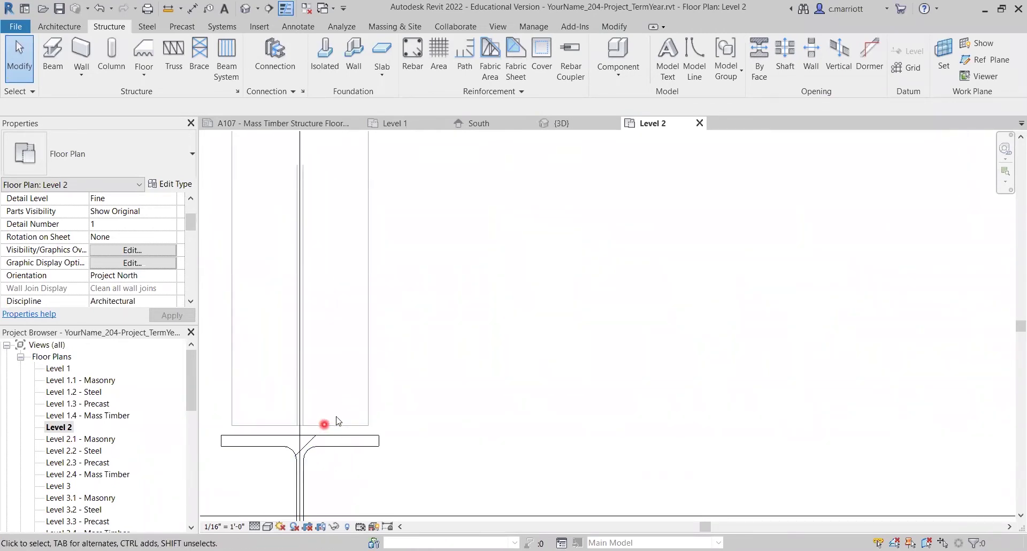
pyautogui.scroll(-2, 336, 419)
pyautogui.scroll(-4, 389, 386)
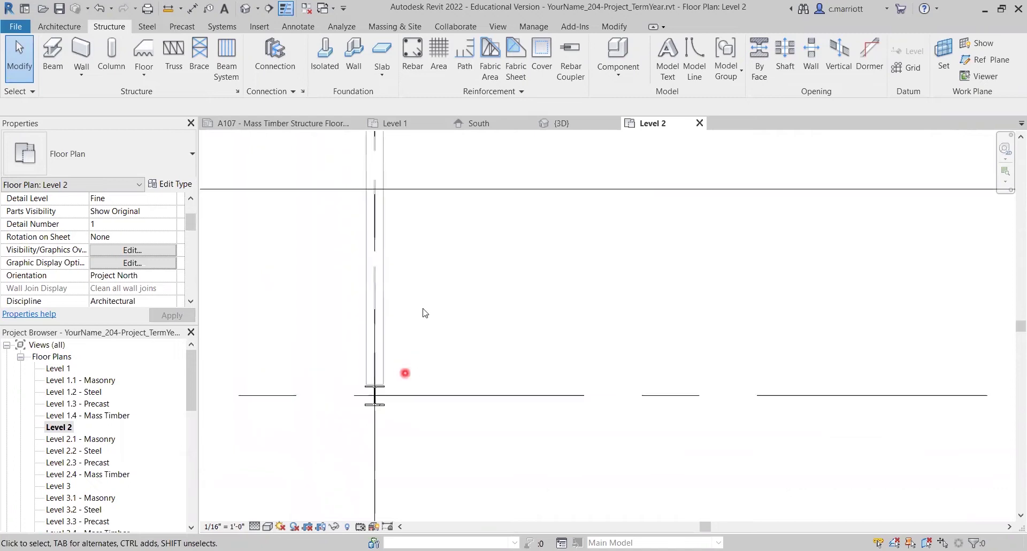
pyautogui.moveTo(441, 249); pyautogui.dragTo(397, 368, button='middle')
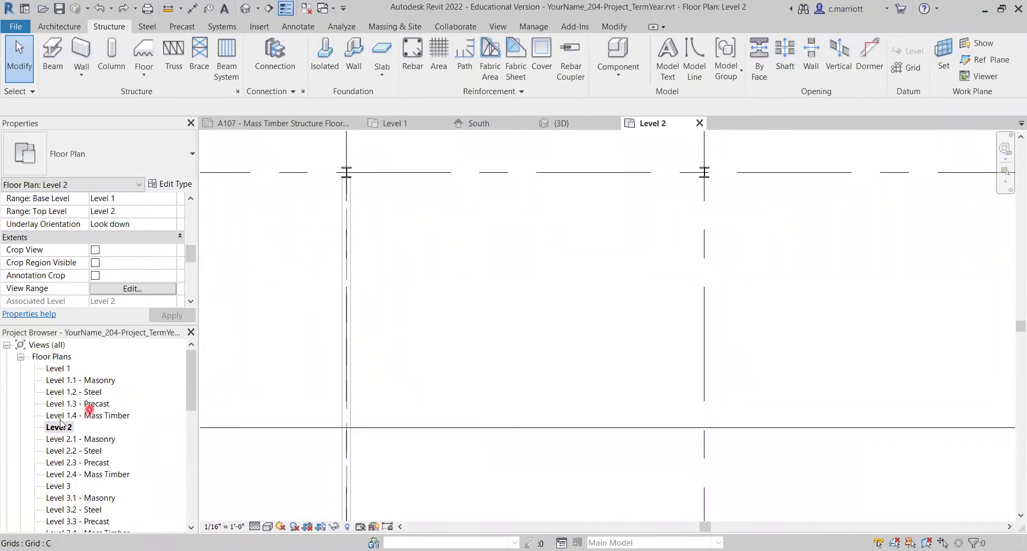
# Set both the primary range bottom and the view depth level to Unlimited in the Level 2 plan's view range
pyautogui.click(127, 287)
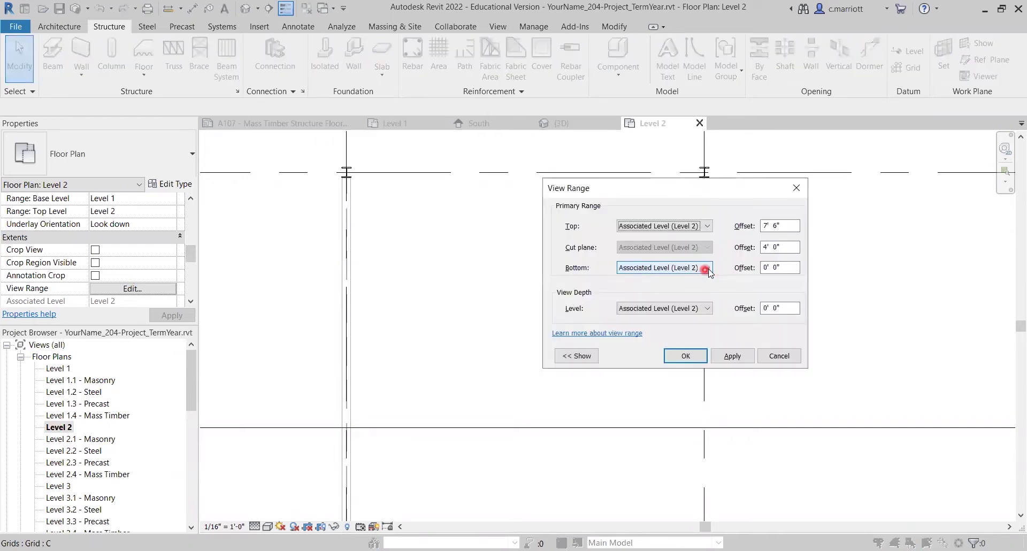
pyautogui.click(707, 268)
pyautogui.click(647, 304)
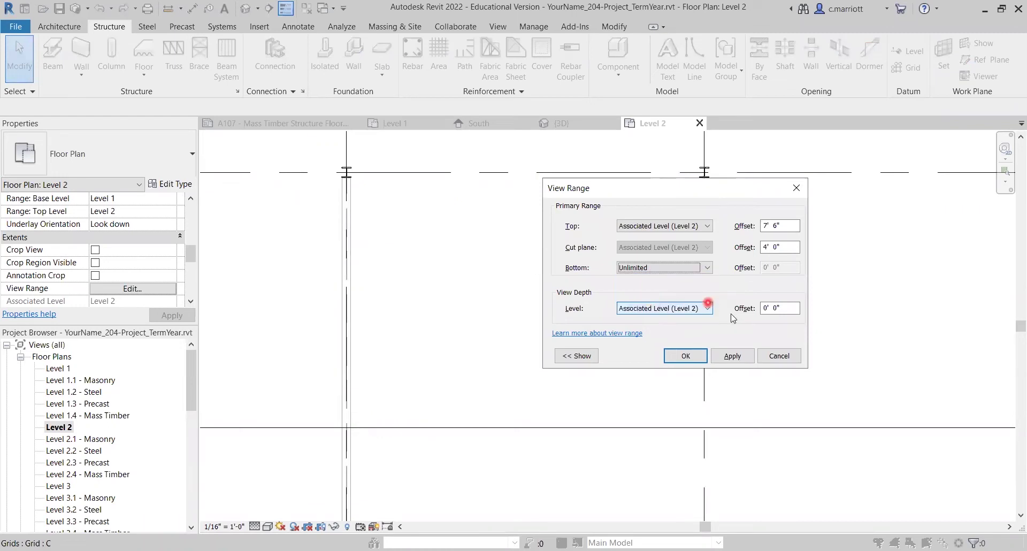
pyautogui.click(704, 310)
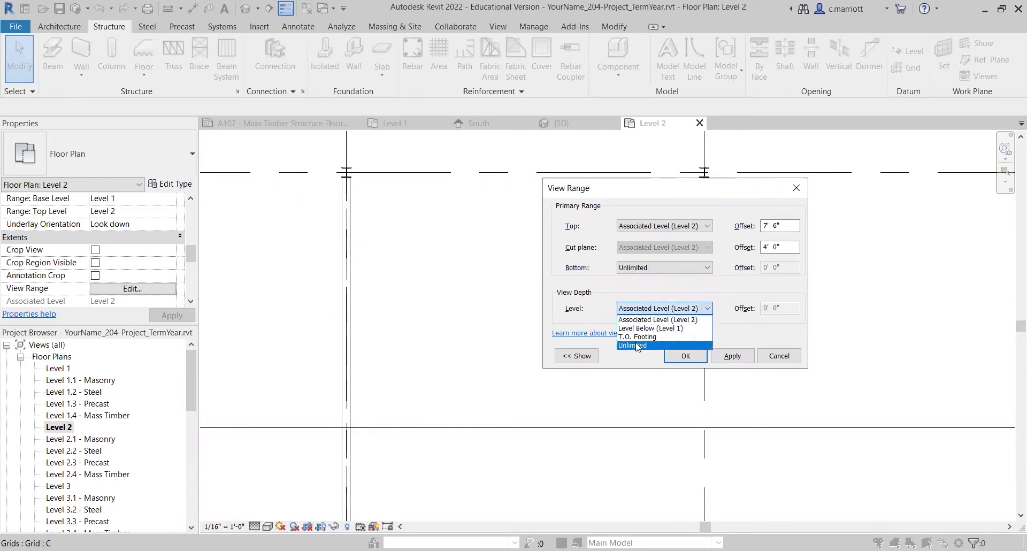
pyautogui.click(635, 344)
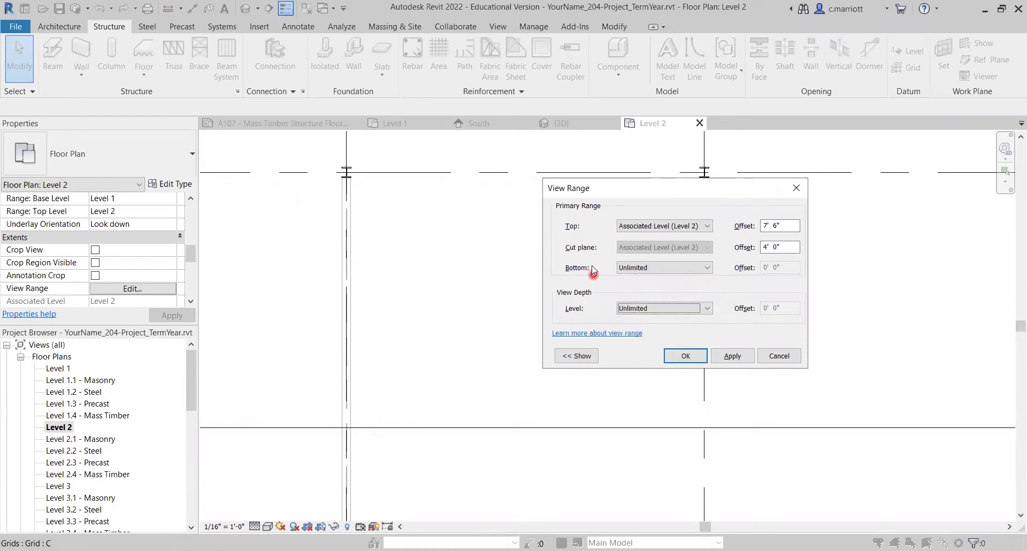
pyautogui.click(727, 357)
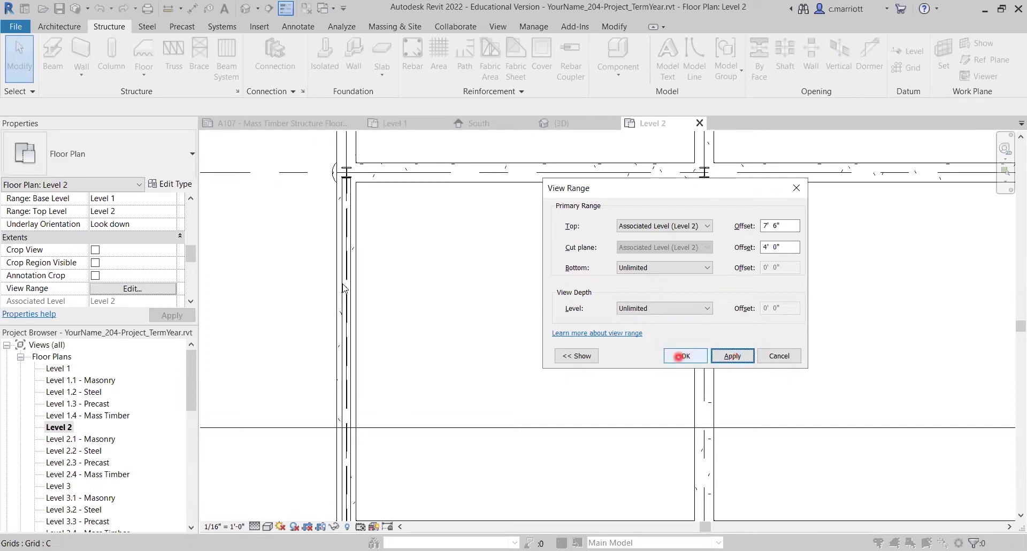
pyautogui.click(679, 356)
# Set the start and end level offsets of the W16X40 beam on grid line 5 to -0' 6 1/2"
pyautogui.scroll(5, 343, 286)
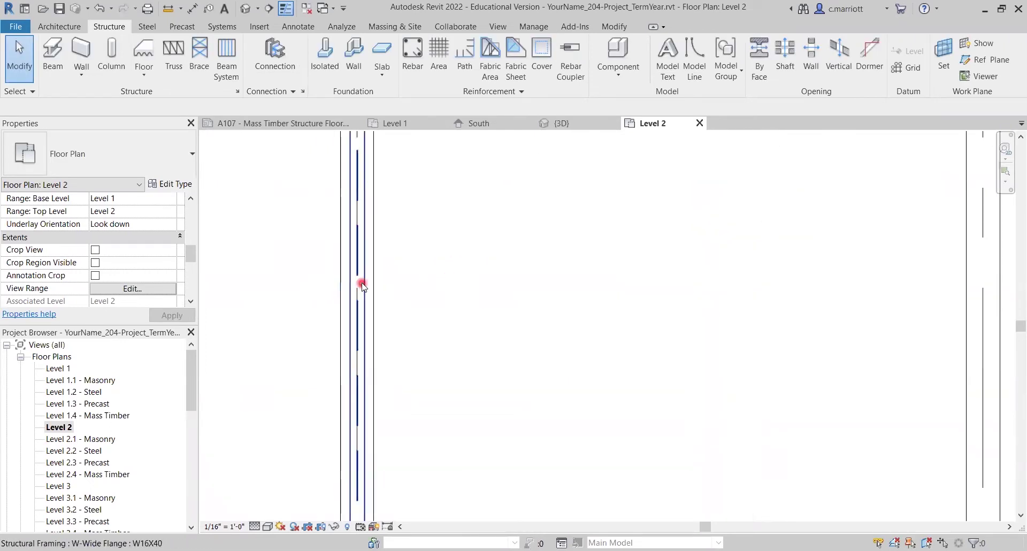
pyautogui.click(362, 286)
pyautogui.scroll(-1, 418, 310)
pyautogui.scroll(-2, 418, 310)
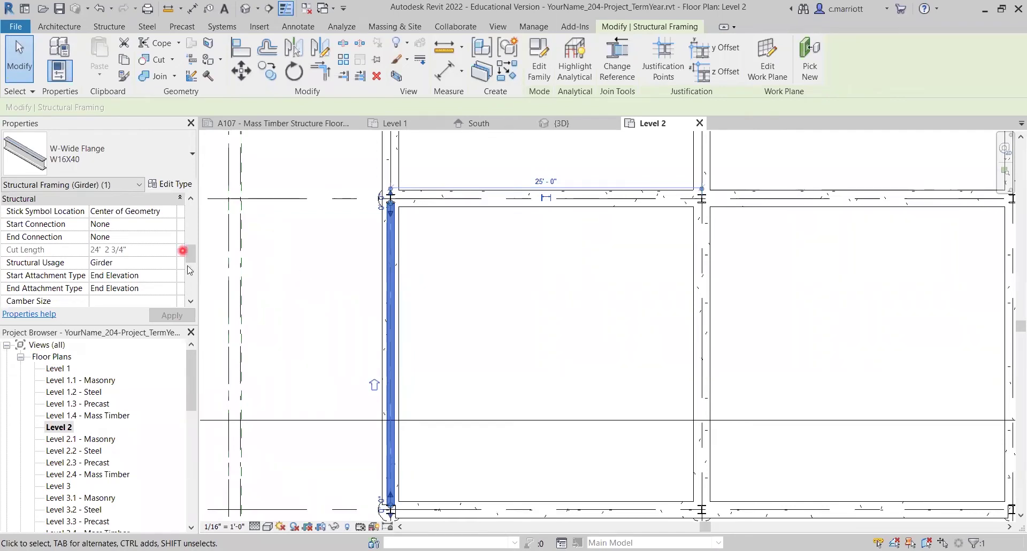
pyautogui.moveTo(189, 256); pyautogui.dragTo(191, 217)
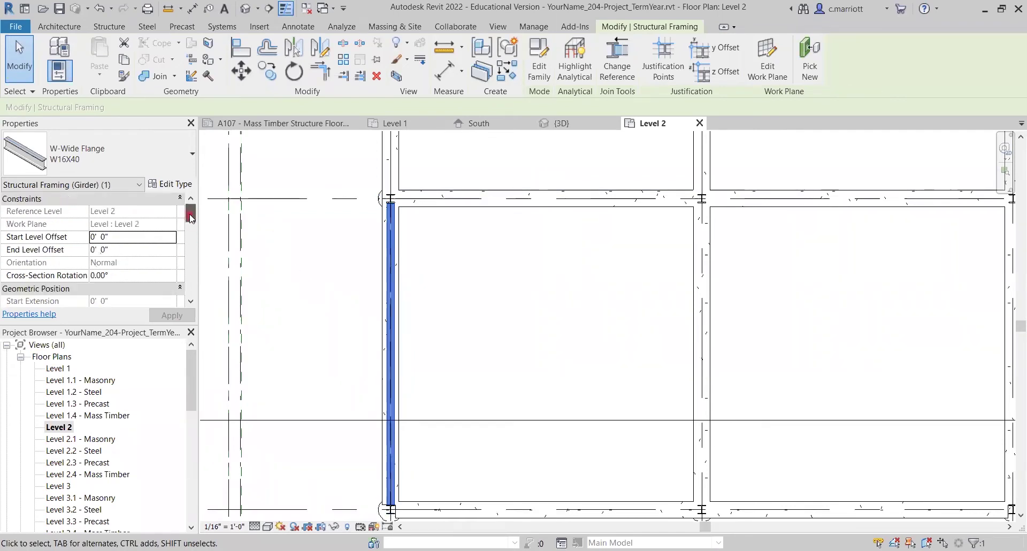
pyautogui.click(100, 239)
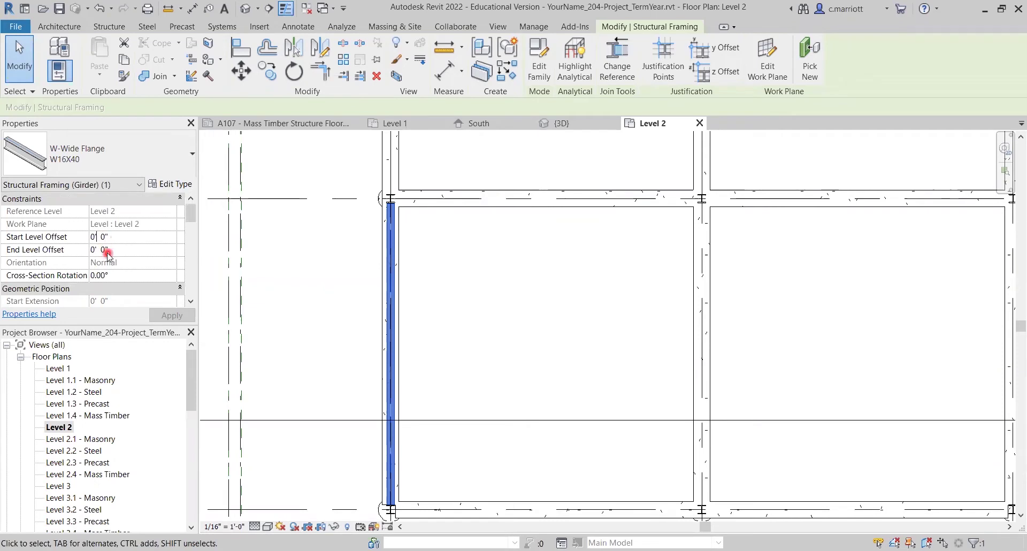
pyautogui.click(128, 243)
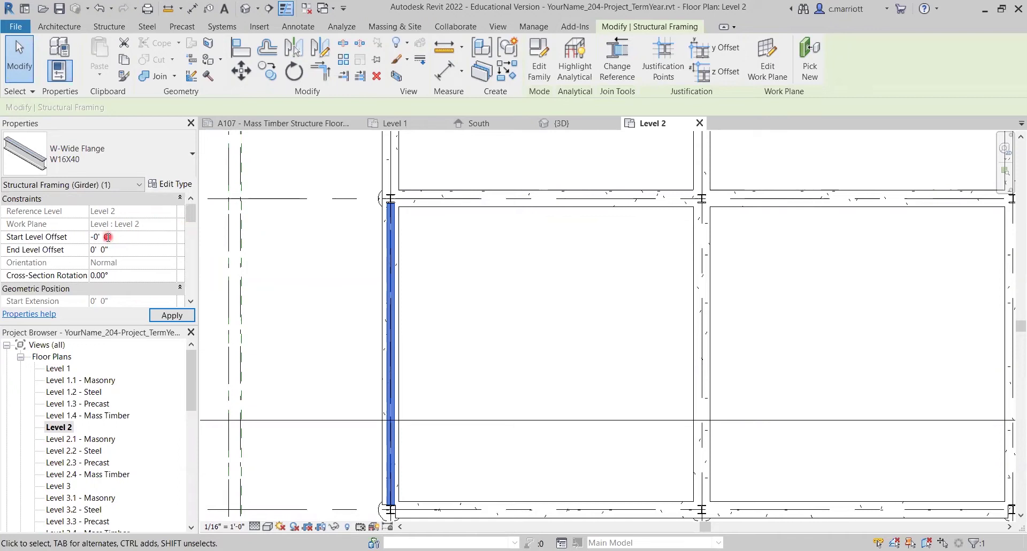
pyautogui.click(103, 251)
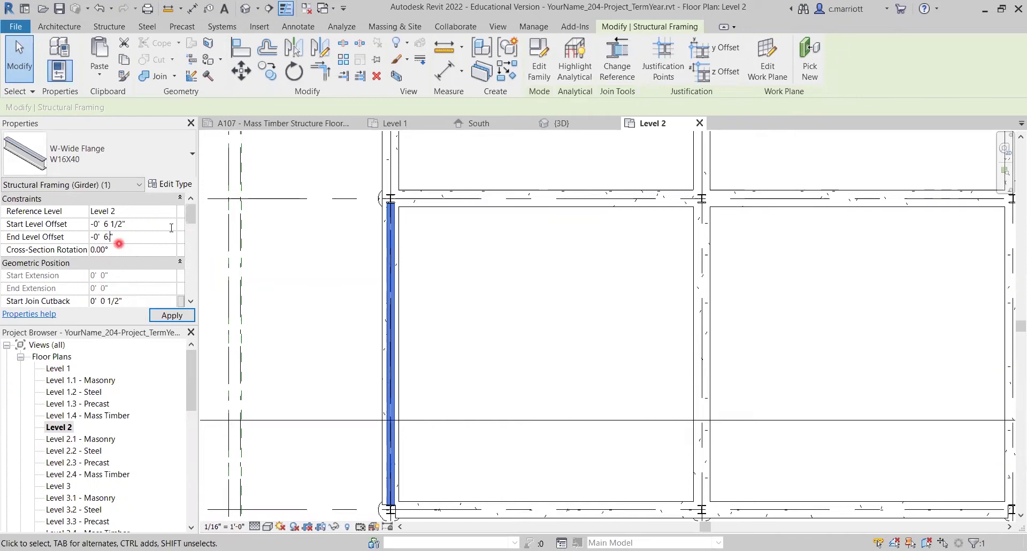
pyautogui.click(157, 314)
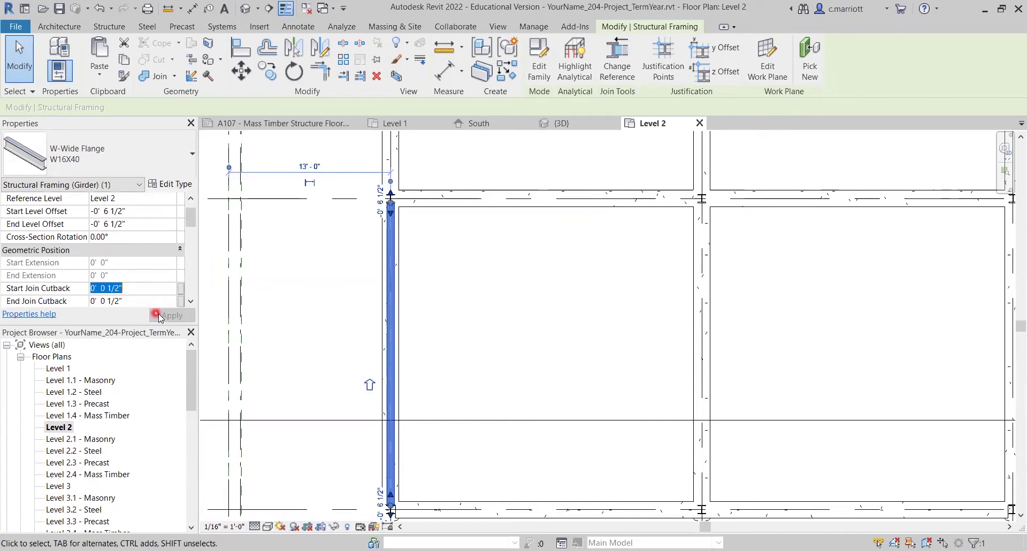
pyautogui.click(361, 266)
pyautogui.scroll(-3, 369, 340)
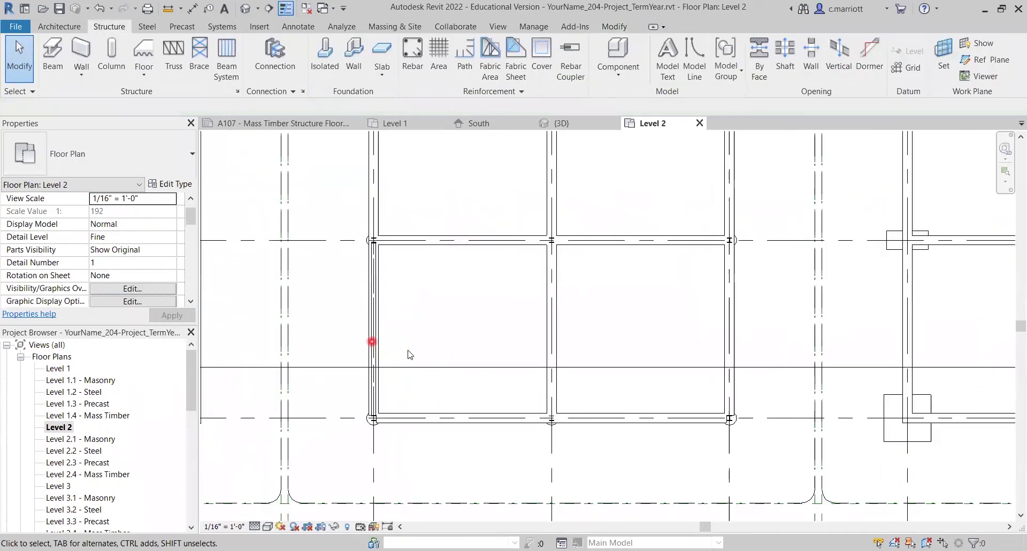
pyautogui.scroll(-1, 371, 341)
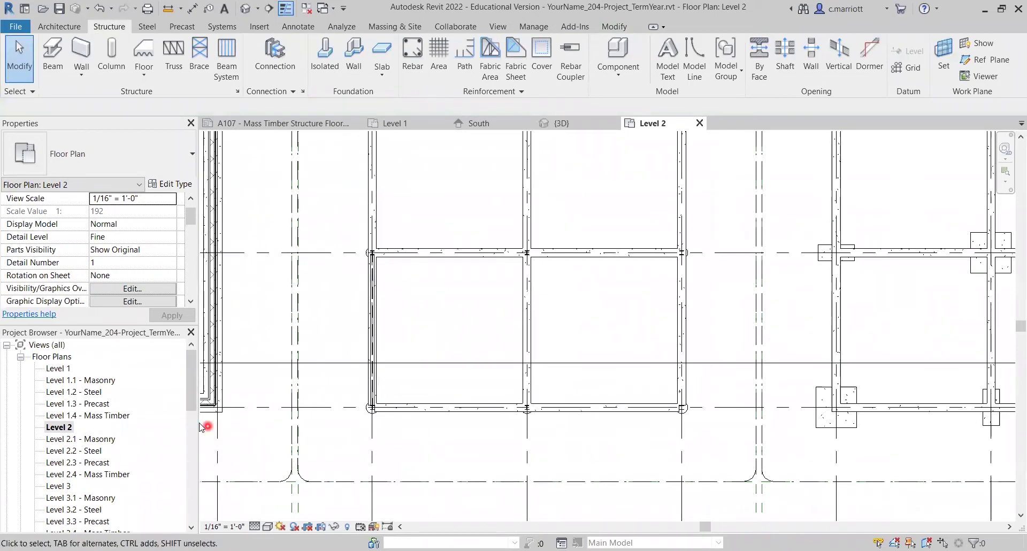
# Open the Section 1 view and examine the W16X40 beam at grid line 5 relative to Level 2
pyautogui.scroll(-4, 81, 475)
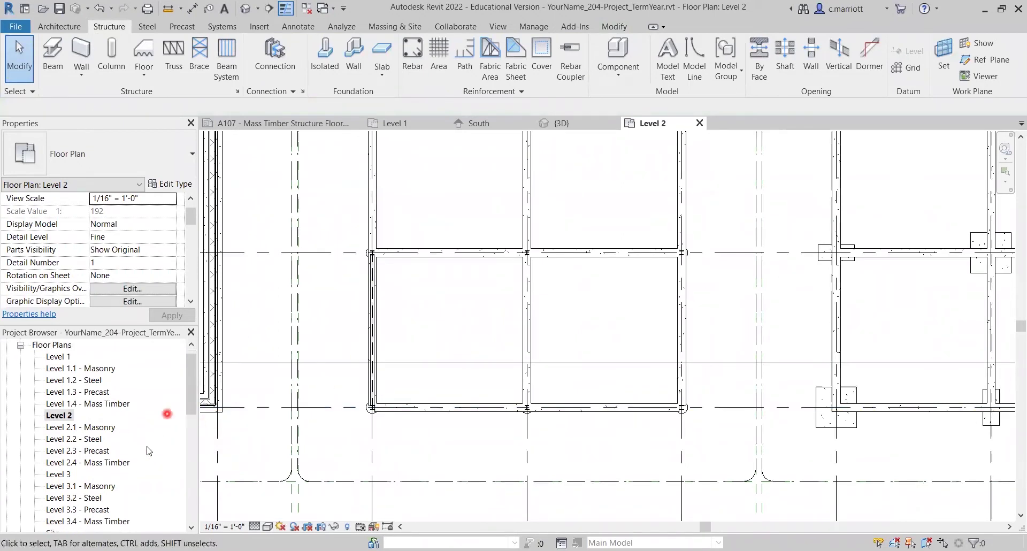
pyautogui.scroll(-3, 81, 506)
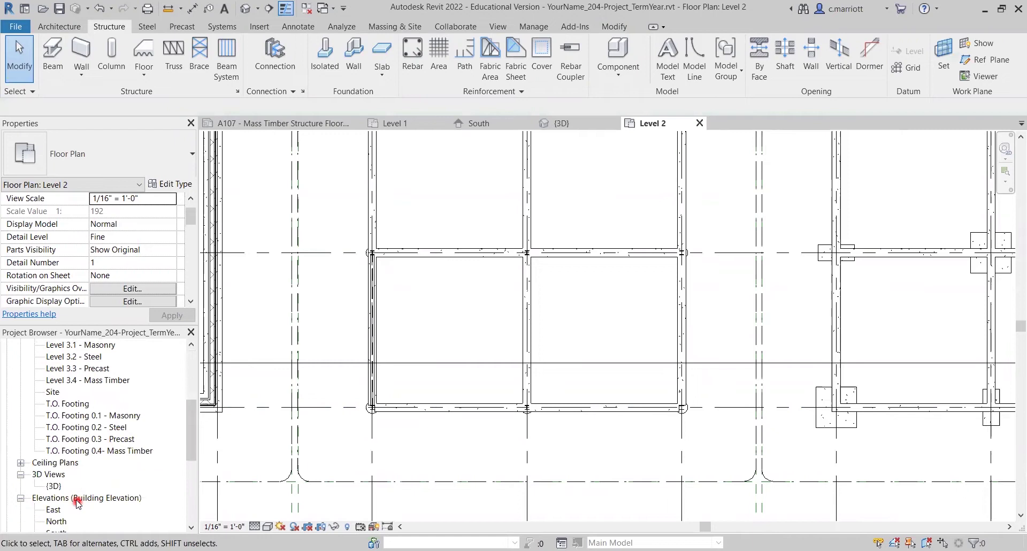
pyautogui.click(20, 486)
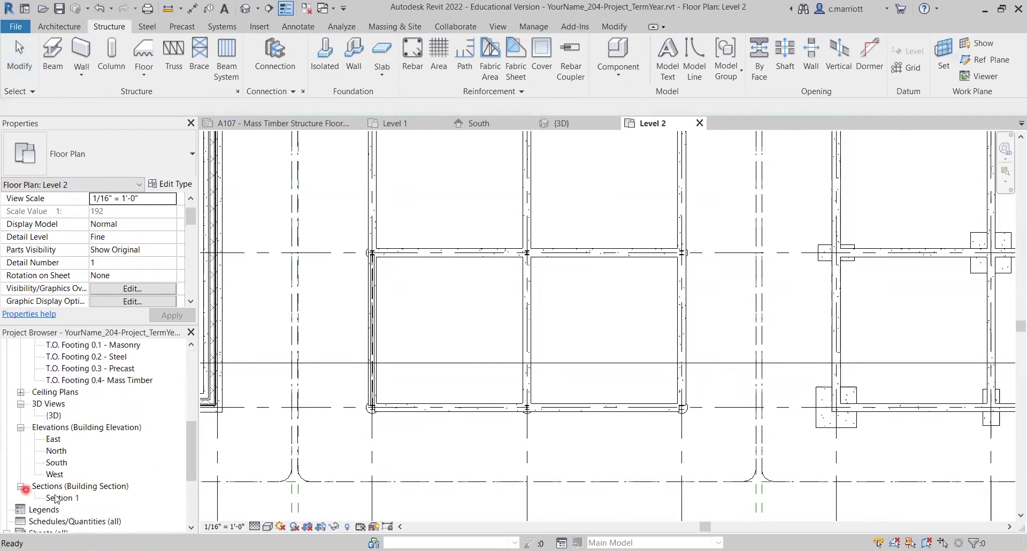
pyautogui.doubleClick(60, 497)
pyautogui.click(410, 365)
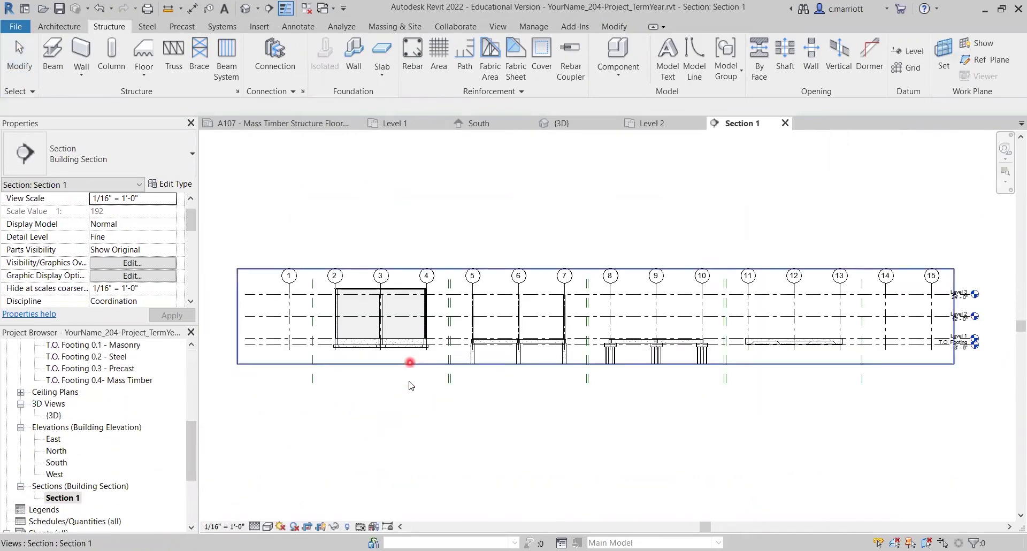
pyautogui.scroll(1, 409, 366)
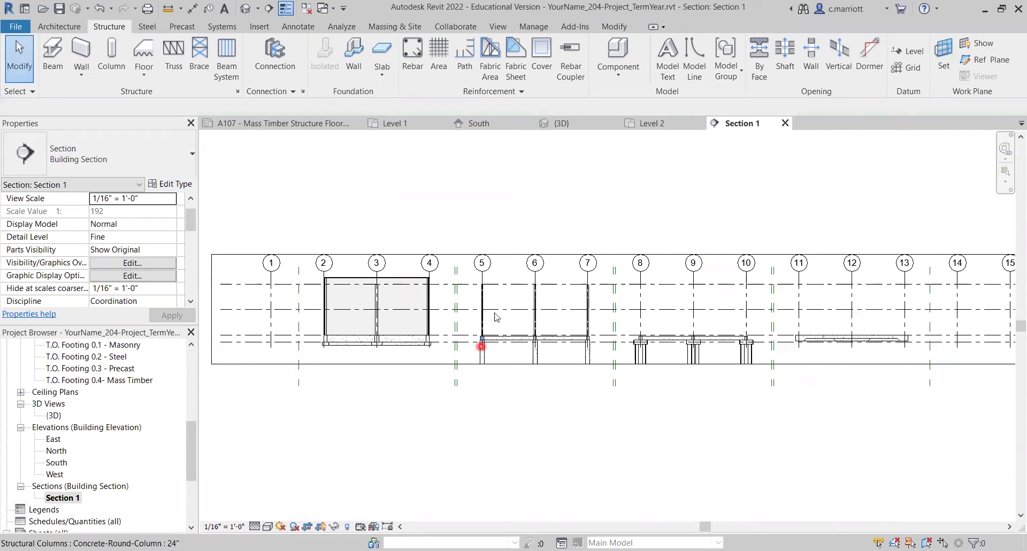
pyautogui.scroll(6, 482, 350)
pyautogui.scroll(3, 472, 279)
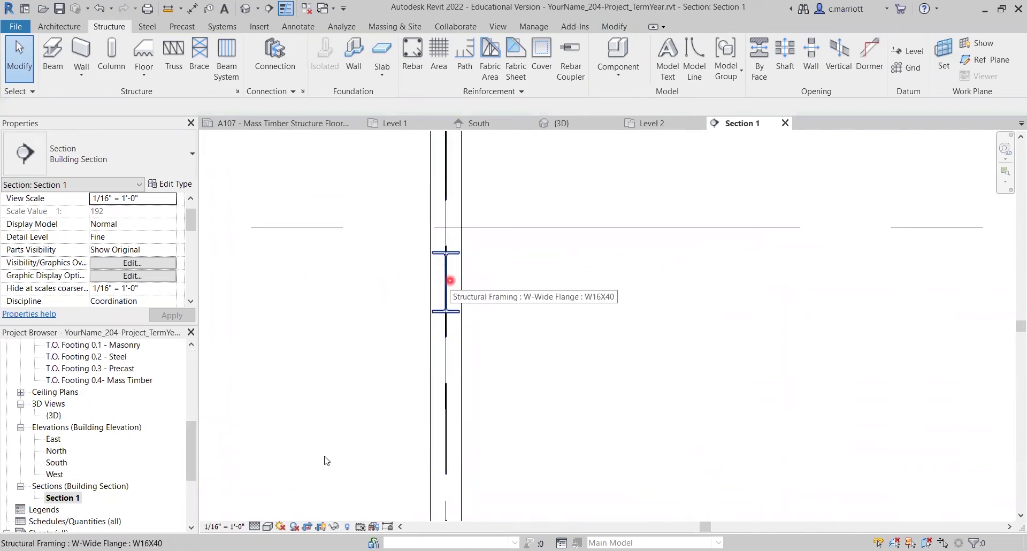
# Set Section 1 to a finer detail level and return to the Level 2 floor plan
pyautogui.click(253, 527)
pyautogui.click(261, 510)
pyautogui.scroll(-3, 455, 270)
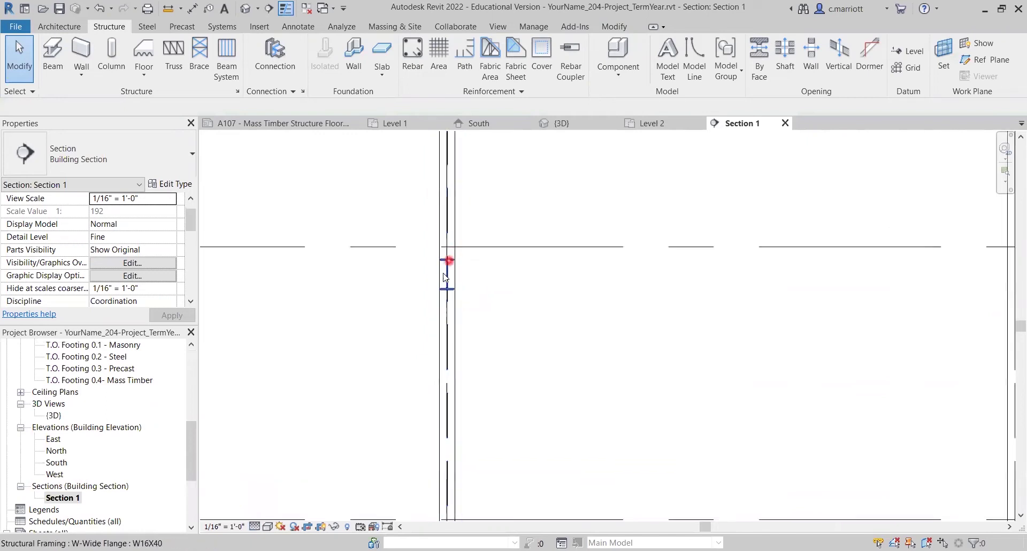
pyautogui.scroll(-2, 444, 273)
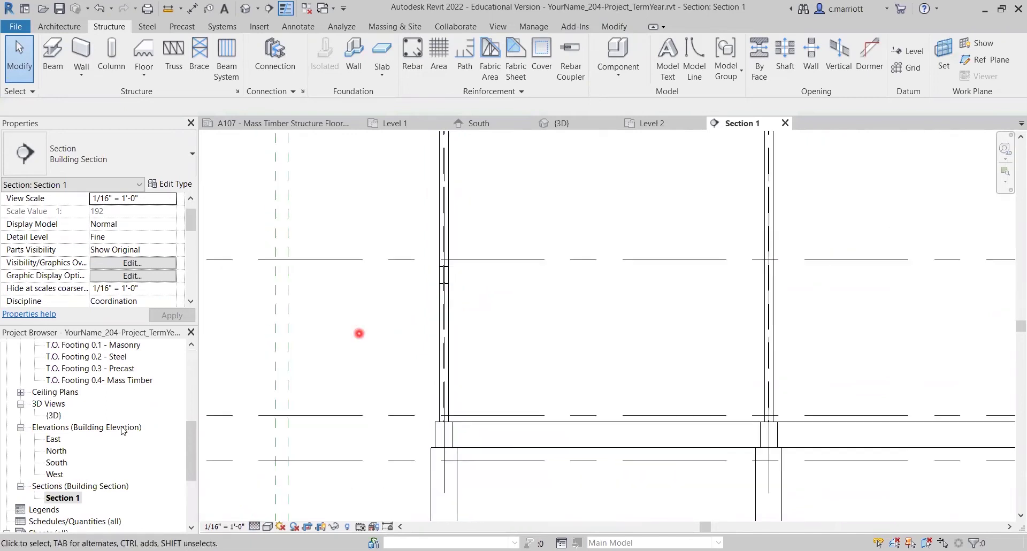
pyautogui.click(191, 366)
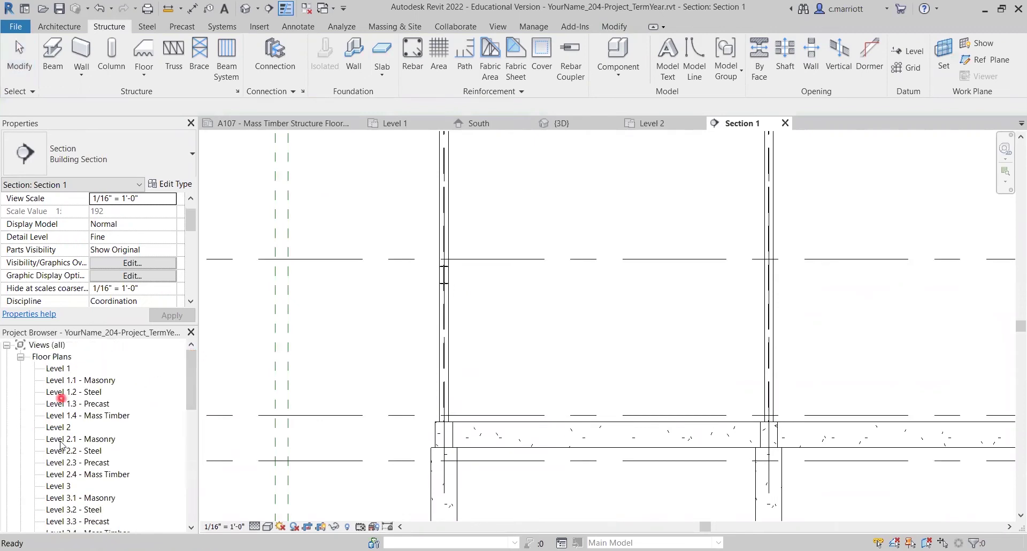
pyautogui.doubleClick(56, 427)
# Copy the W16X40 beam in the southern bay of grid line 5 onto grid lines 6 and 7, using the grid line ends as reference points
pyautogui.scroll(-2, 316, 406)
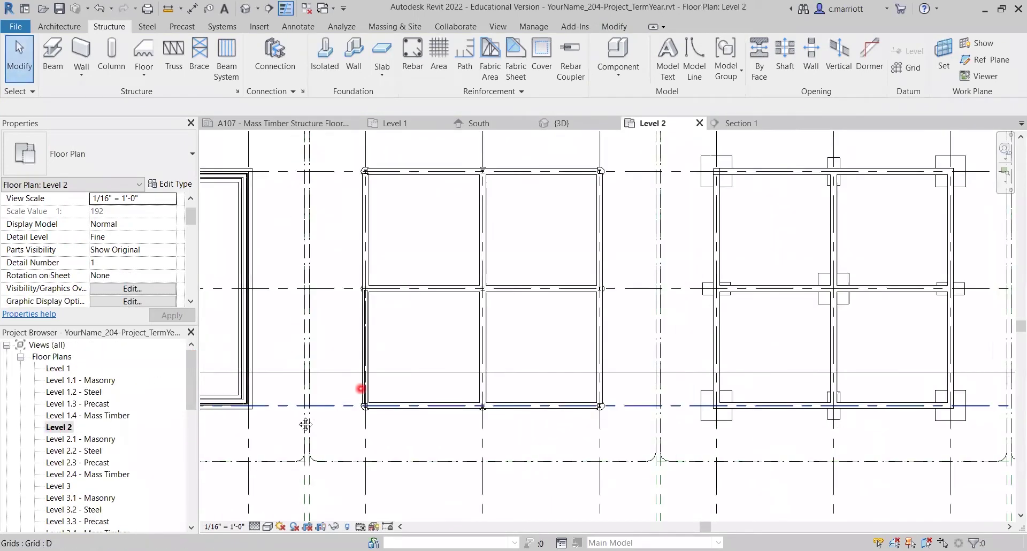
pyautogui.scroll(4, 313, 388)
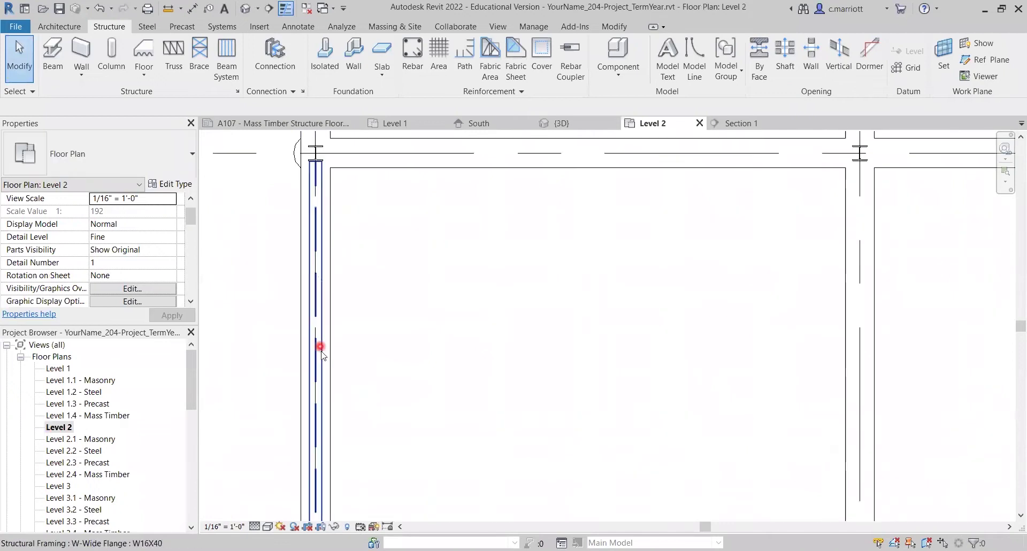
pyautogui.click(321, 352)
pyautogui.scroll(-3, 349, 262)
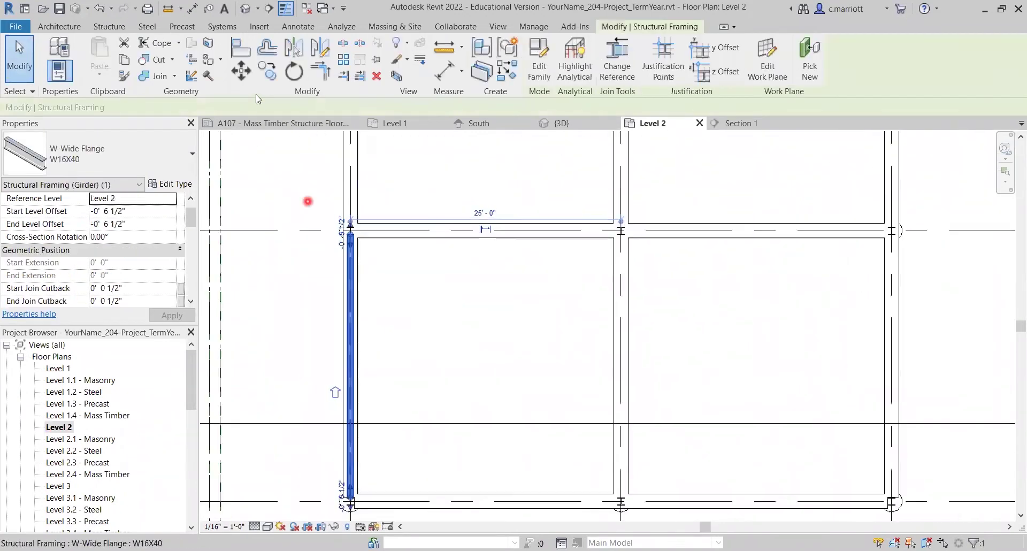
pyautogui.click(266, 78)
pyautogui.scroll(-2, 399, 270)
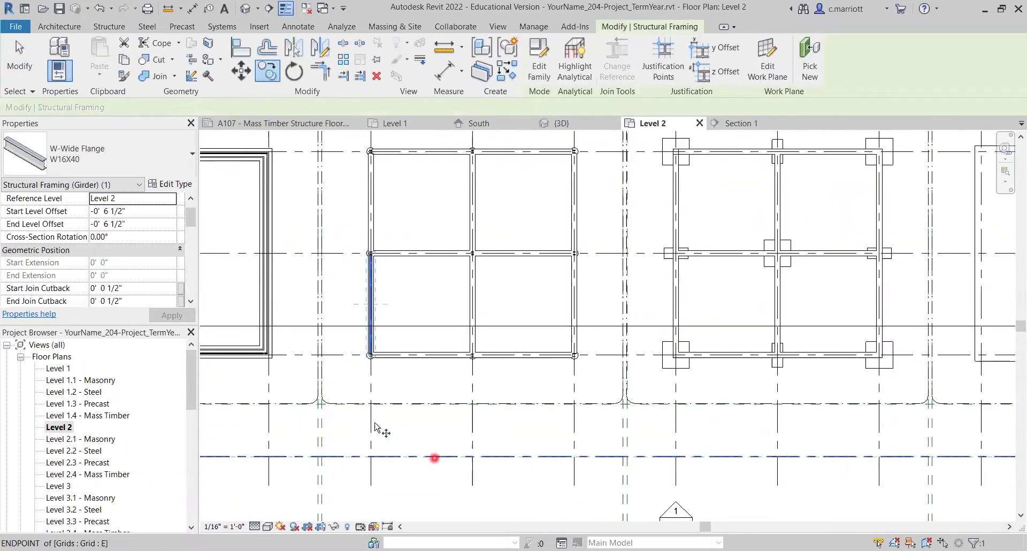
pyautogui.scroll(1, 366, 422)
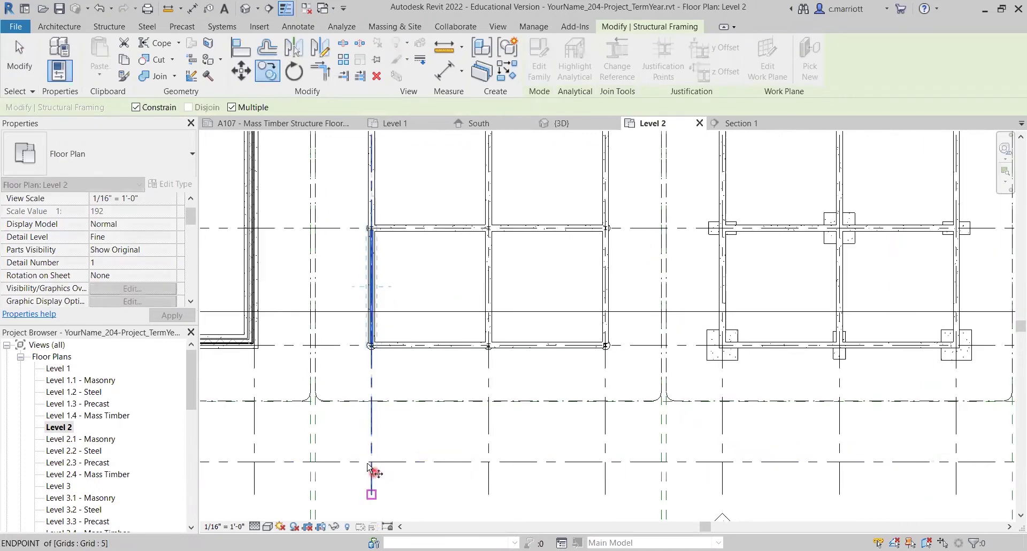
pyautogui.click(372, 489)
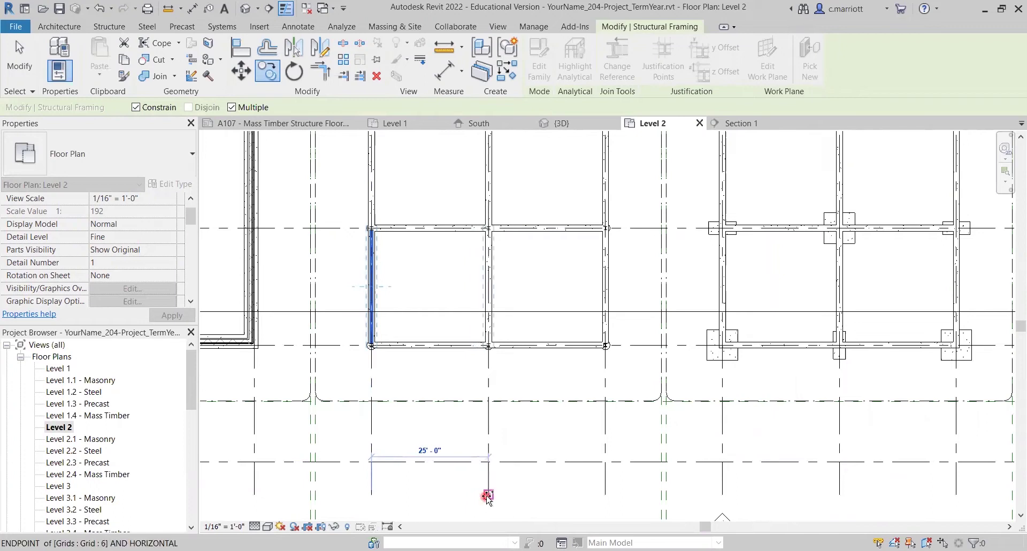
pyautogui.click(487, 496)
pyautogui.click(605, 494)
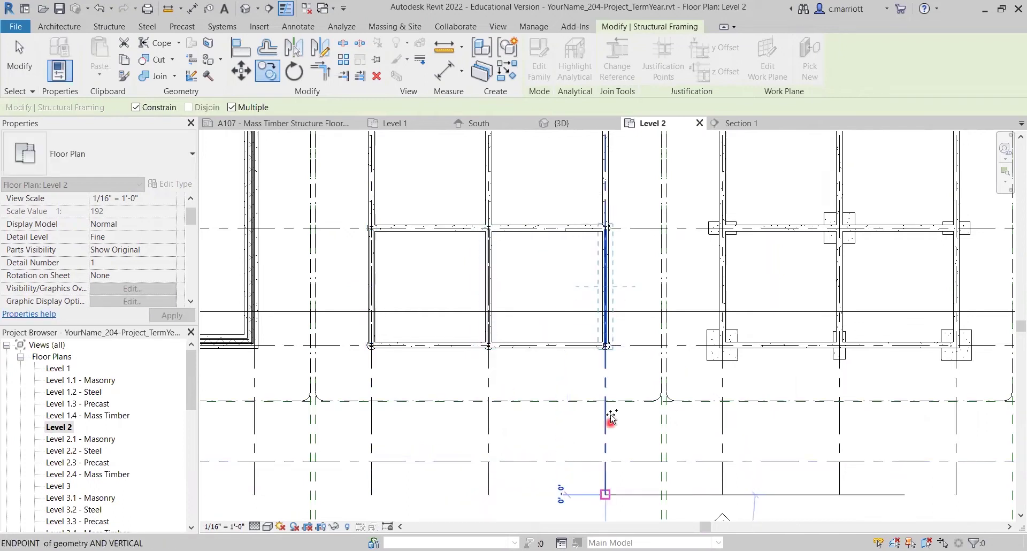
pyautogui.scroll(2, 608, 417)
pyautogui.press('Escape')
pyautogui.press('Escape')
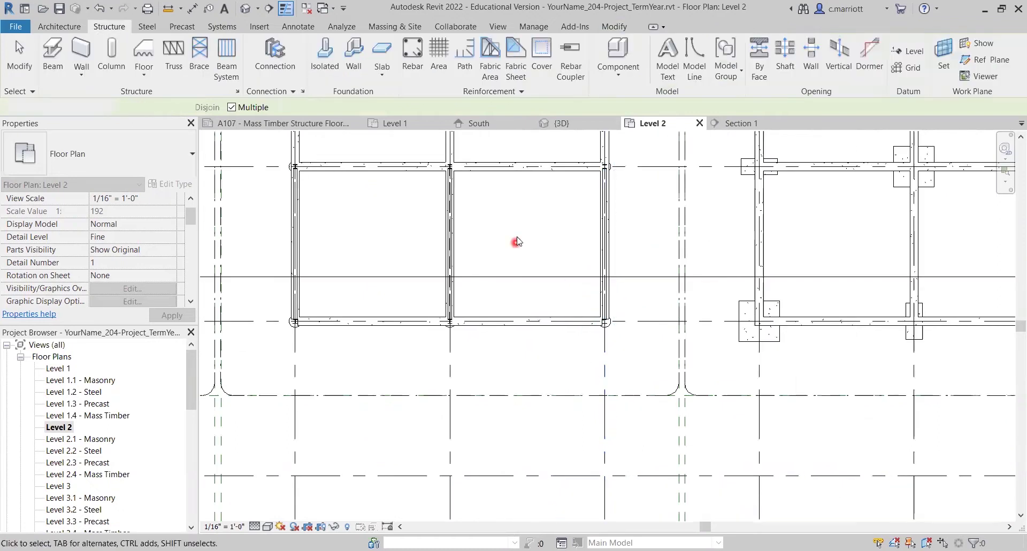
# Copy the W16X40 beam on grid line 7 straight north into the next bay, keeping multiple copying on
pyautogui.scroll(-2, 516, 230)
pyautogui.moveTo(516, 230); pyautogui.dragTo(455, 380, button='middle')
pyautogui.scroll(3, 497, 401)
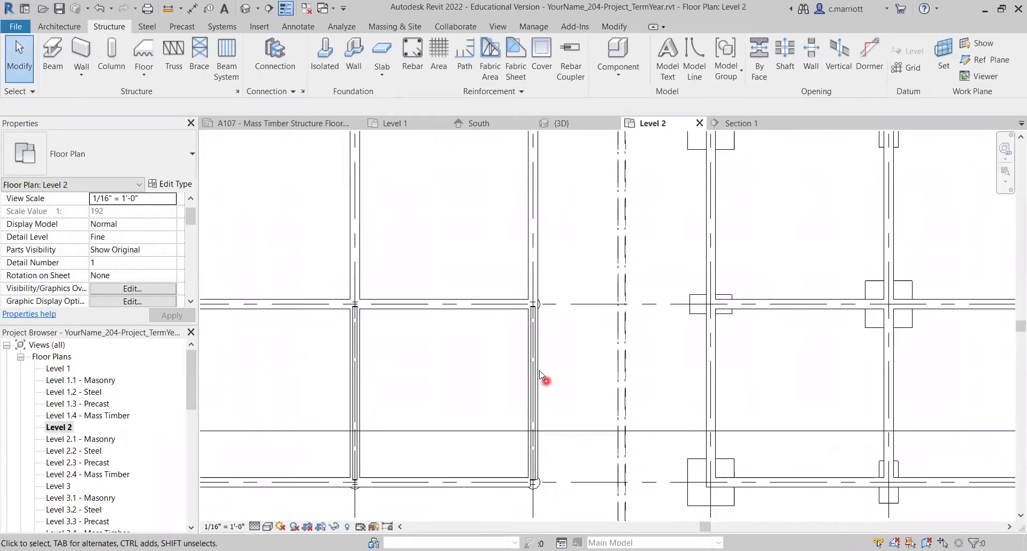
pyautogui.scroll(1, 537, 369)
pyautogui.click(534, 364)
pyautogui.scroll(-3, 615, 413)
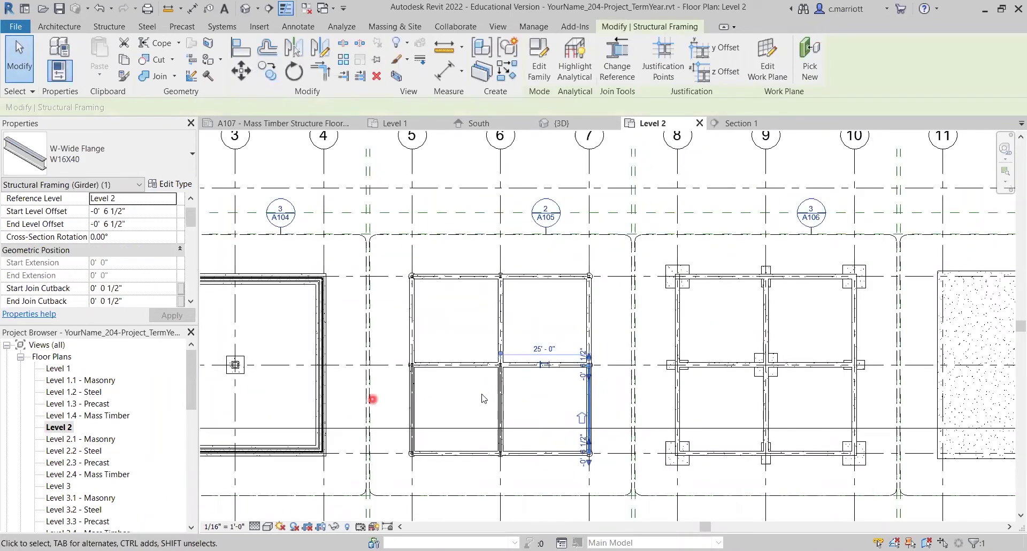
pyautogui.scroll(2, 592, 369)
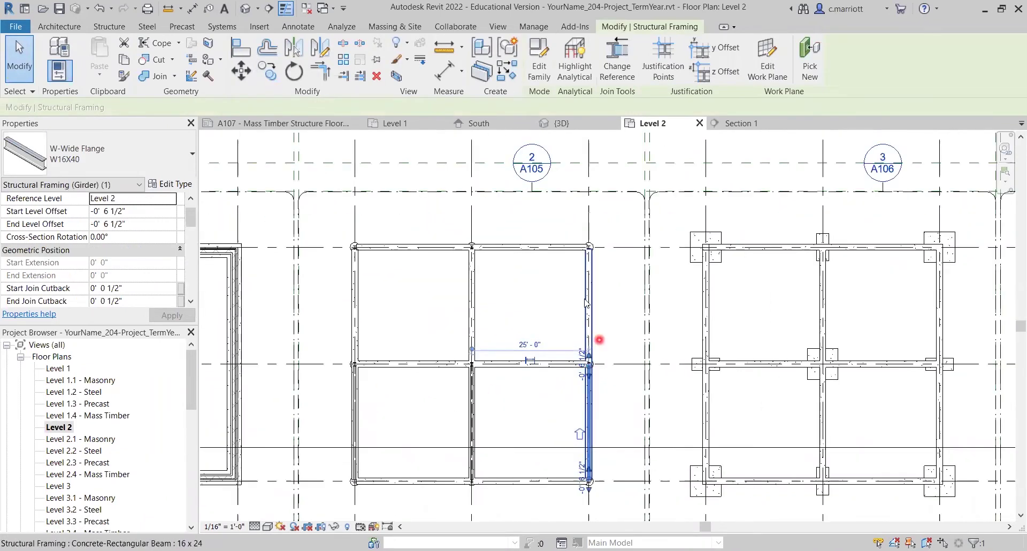
pyautogui.click(268, 72)
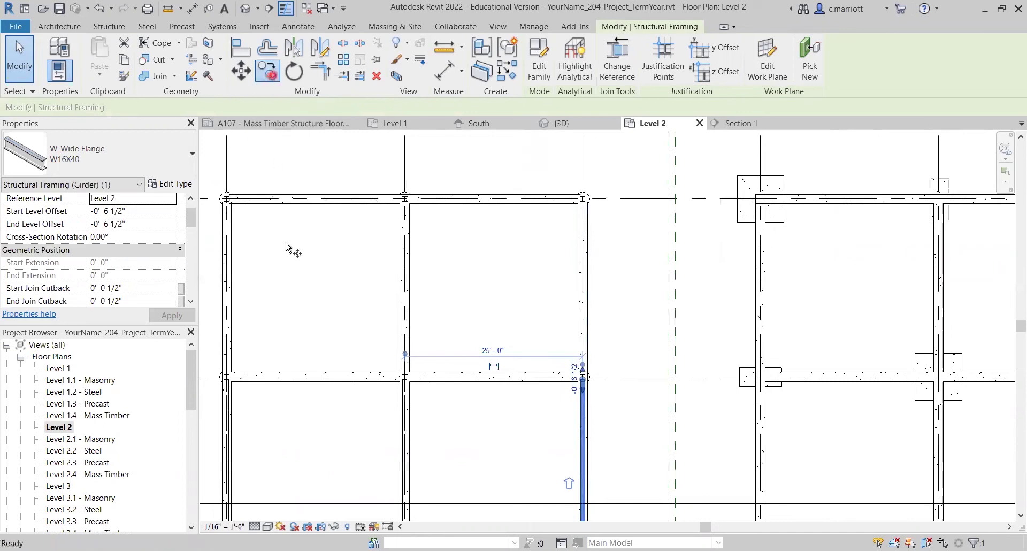
pyautogui.scroll(-3, 550, 443)
pyautogui.click(528, 442)
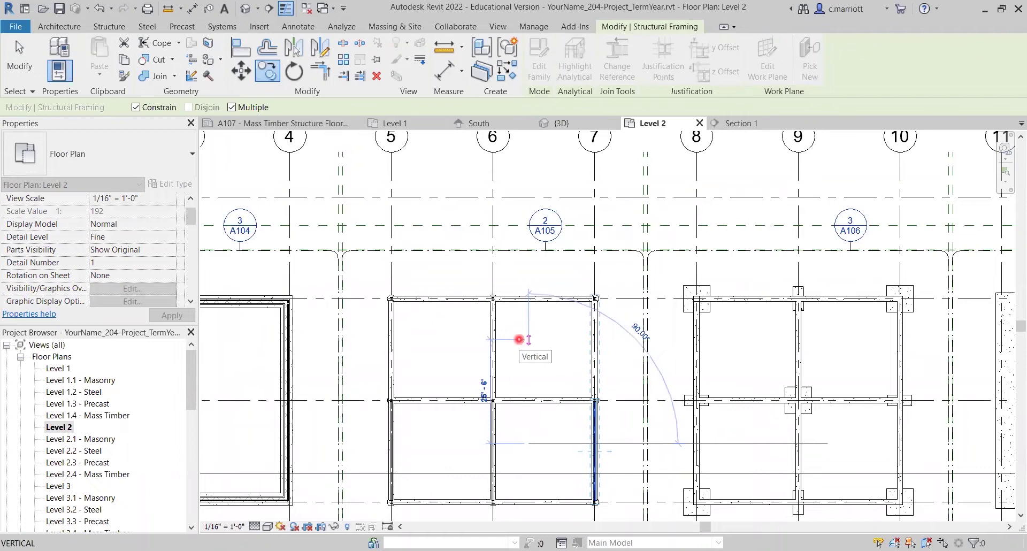
pyautogui.write("25'6")
pyautogui.press('Return')
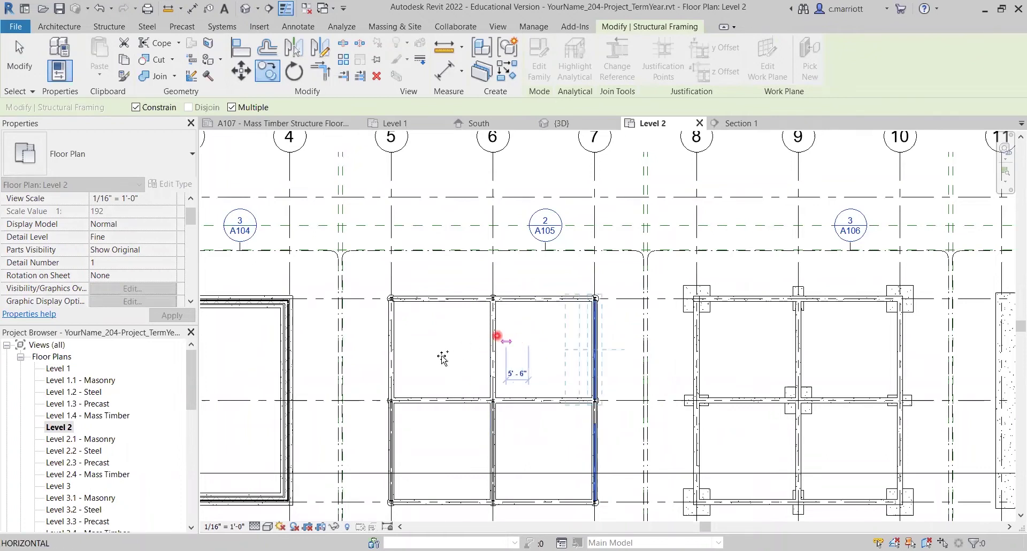
# Copy the northern-bay W16X40 beam west onto grid lines 6 and 5, one bay at a time
pyautogui.write("25'6")
pyautogui.press('Return')
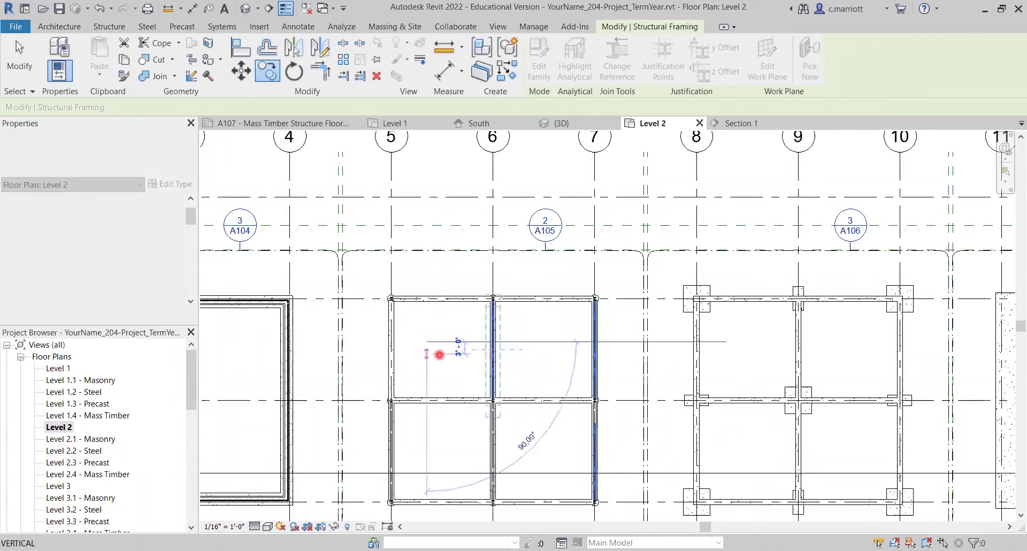
pyautogui.click(356, 345)
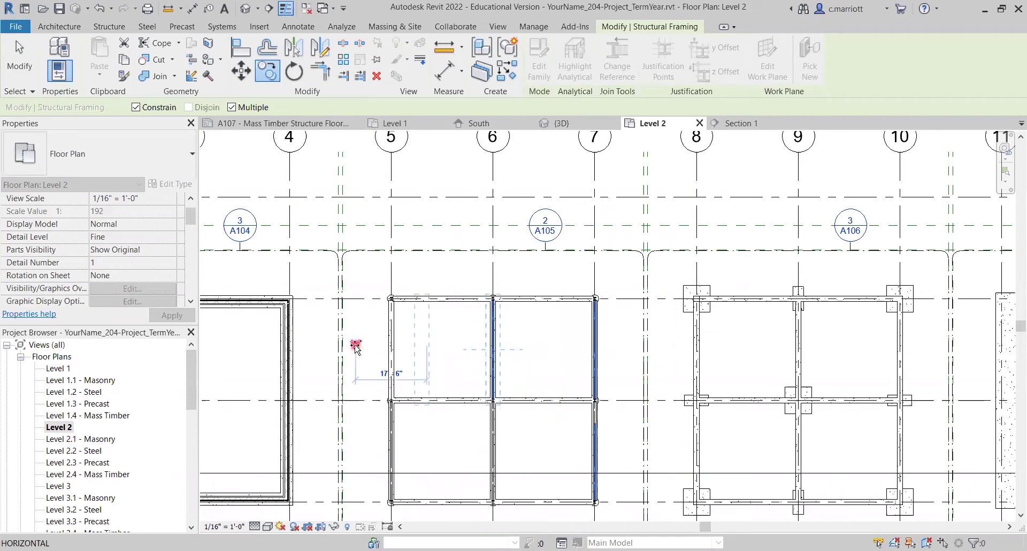
pyautogui.write("25'6")
pyautogui.press('Return')
pyautogui.press('Escape')
pyautogui.press('Escape')
# Examine the W16X40 beams along grid lines 5, 6 and 7 in the 3D view, and return to the Level 2 floor plan
pyautogui.scroll(-3, 75, 502)
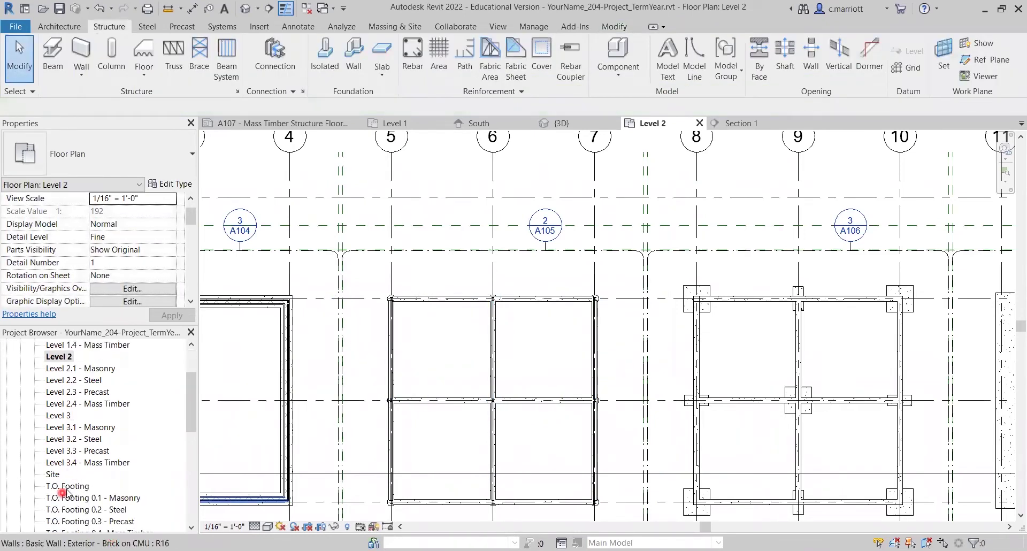
pyautogui.scroll(-3, 65, 492)
pyautogui.click(54, 486)
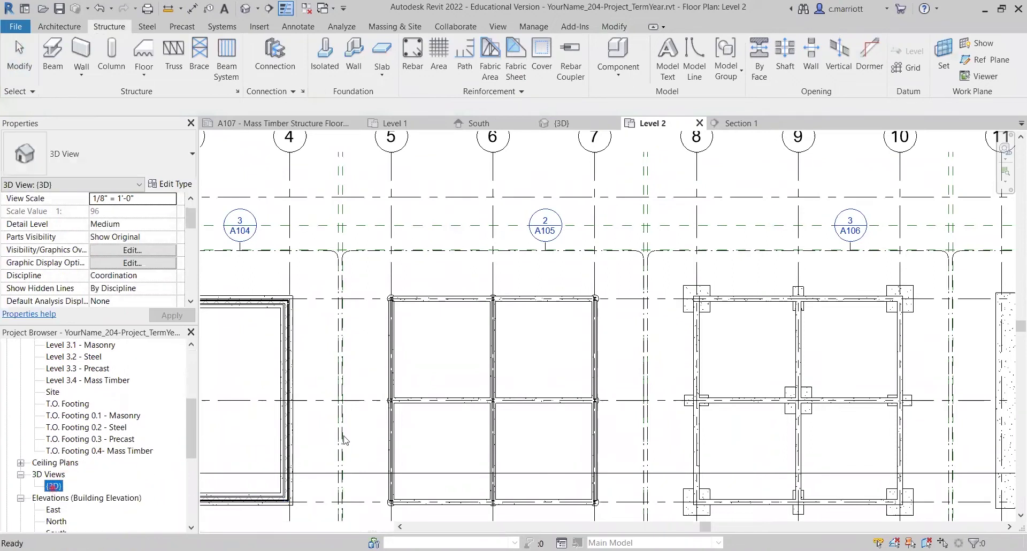
pyautogui.scroll(1, 497, 417)
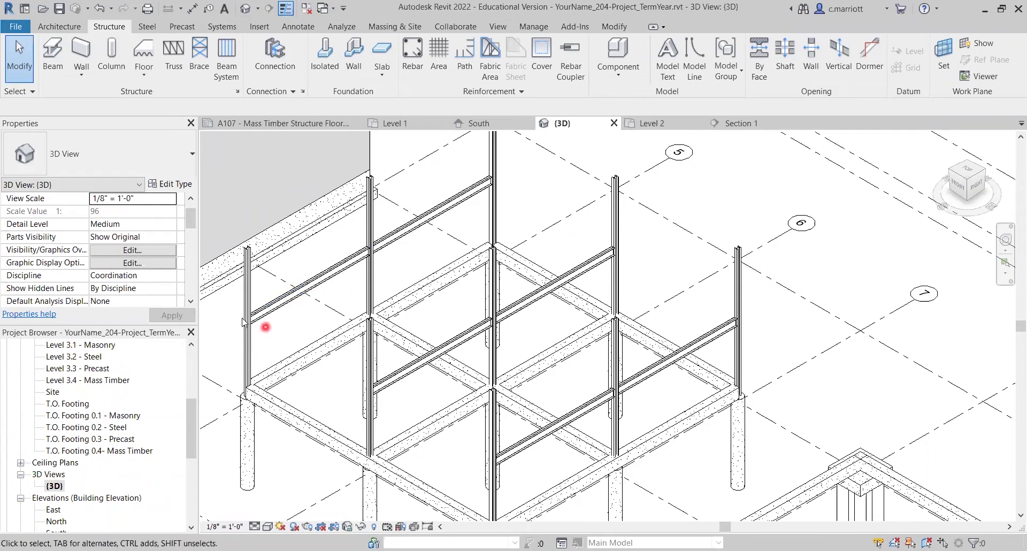
pyautogui.click(193, 363)
pyautogui.doubleClick(56, 428)
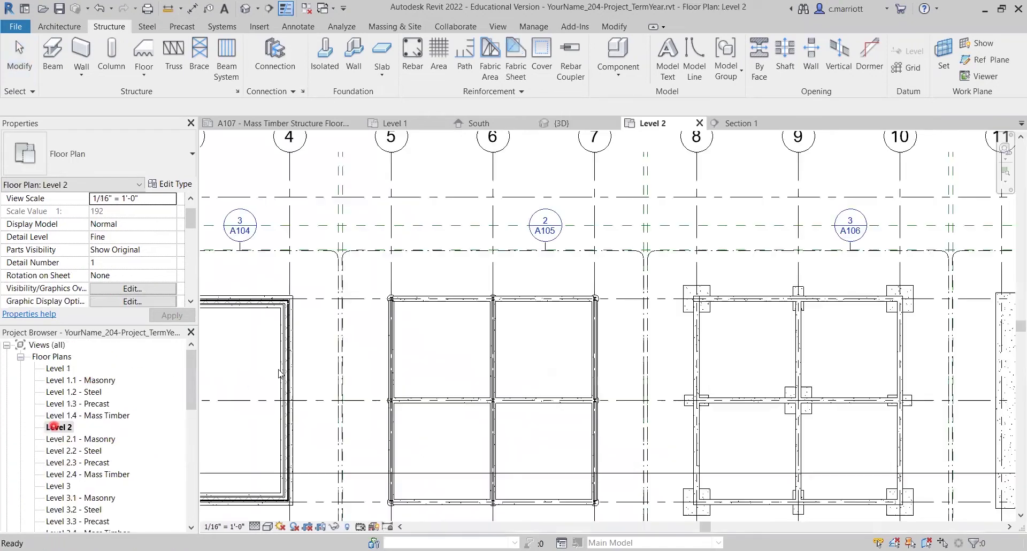
# Place a W14X34 beam along grid line D, from the east flange edge of the grid line 5 column to the facing edge of the grid line 6 column
pyautogui.scroll(2, 299, 268)
pyautogui.scroll(5, 352, 407)
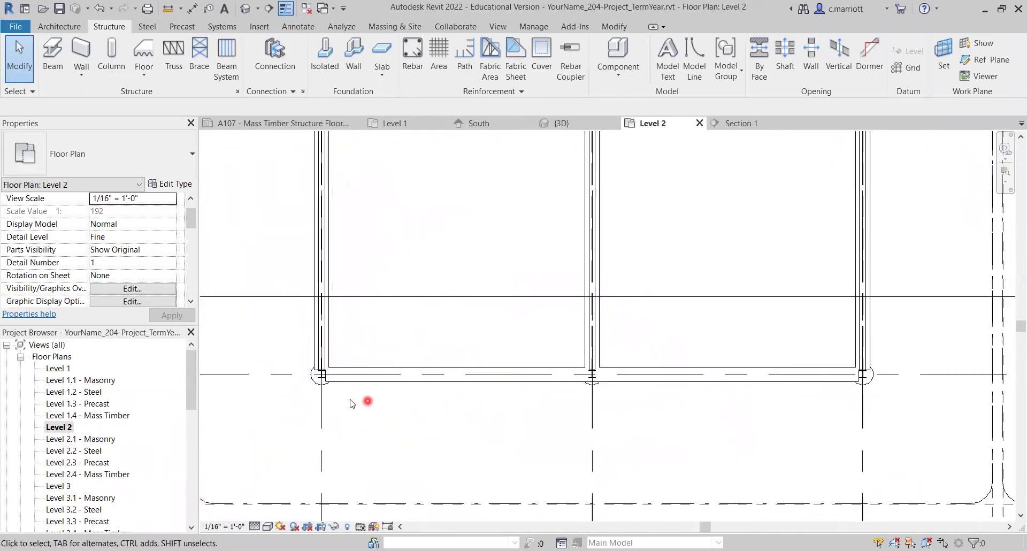
pyautogui.click(54, 51)
pyautogui.click(189, 170)
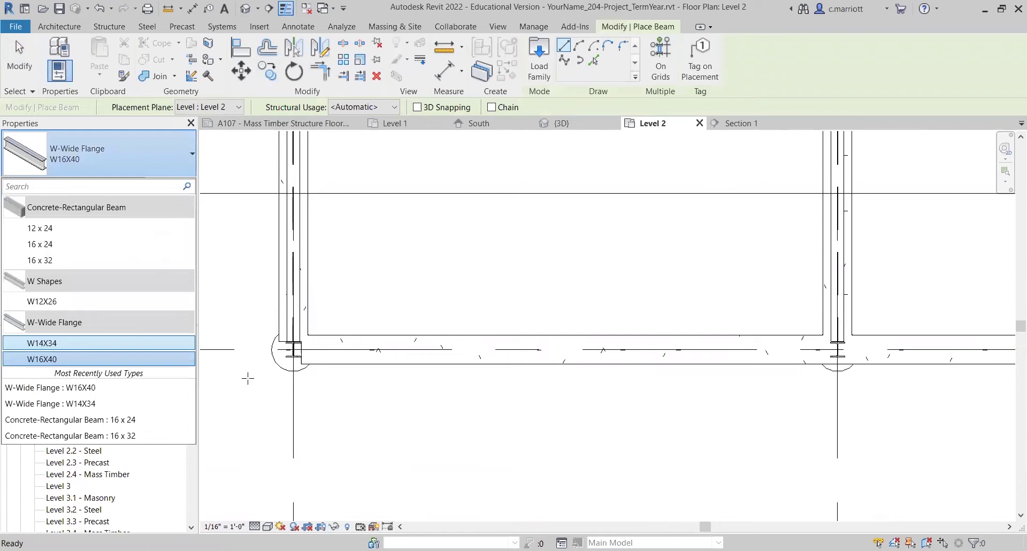
pyautogui.scroll(3, 299, 357)
pyautogui.scroll(2, 299, 349)
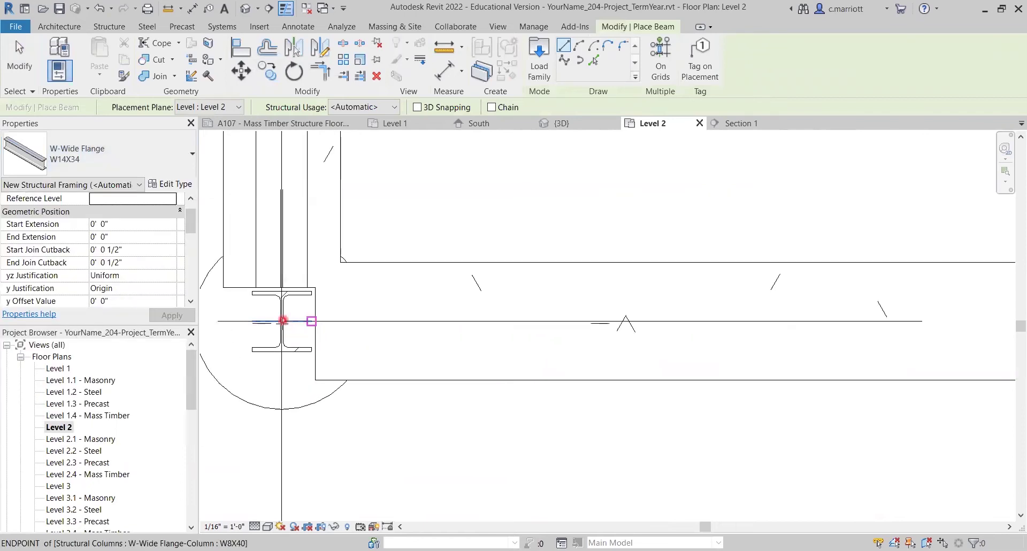
pyautogui.click(309, 317)
pyautogui.scroll(-5, 398, 329)
pyautogui.moveTo(691, 371); pyautogui.dragTo(399, 383, button='middle')
pyautogui.scroll(4, 624, 348)
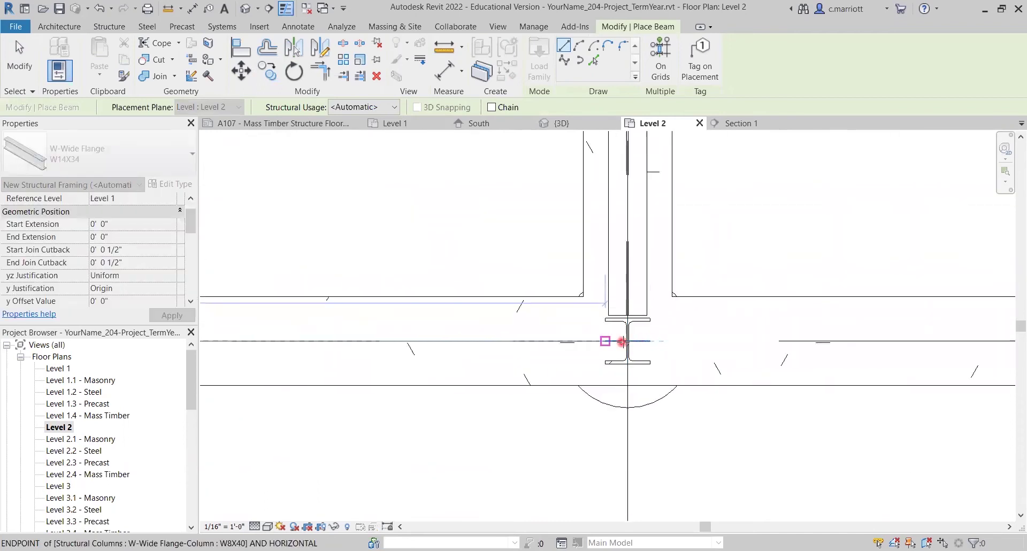
pyautogui.click(622, 341)
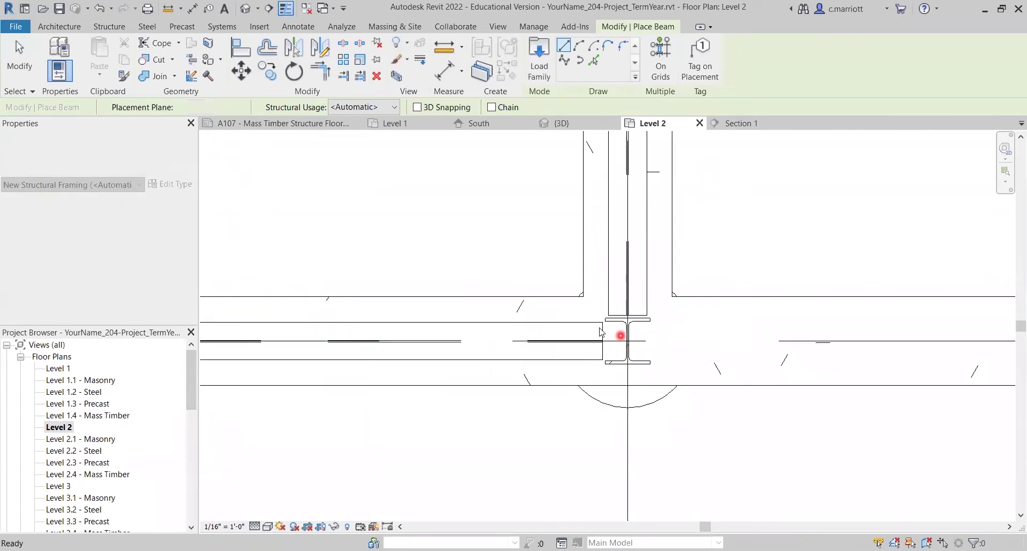
pyautogui.press('Escape')
pyautogui.press('Escape')
# Extend the east end of the W14X34 beam on grid line D to the centre of the grid line 6 column
pyautogui.scroll(1, 600, 332)
pyautogui.click(598, 343)
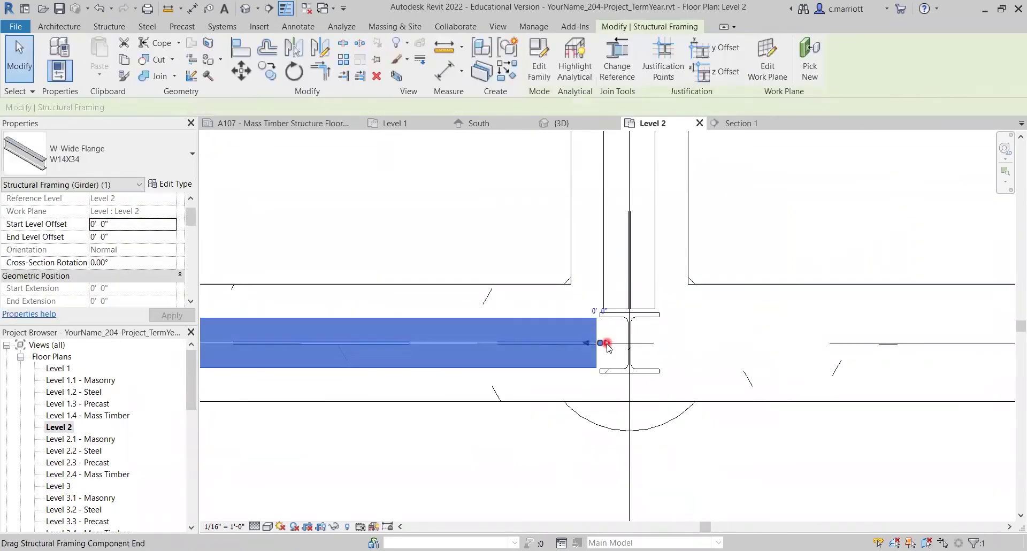
pyautogui.moveTo(601, 344); pyautogui.dragTo(630, 342)
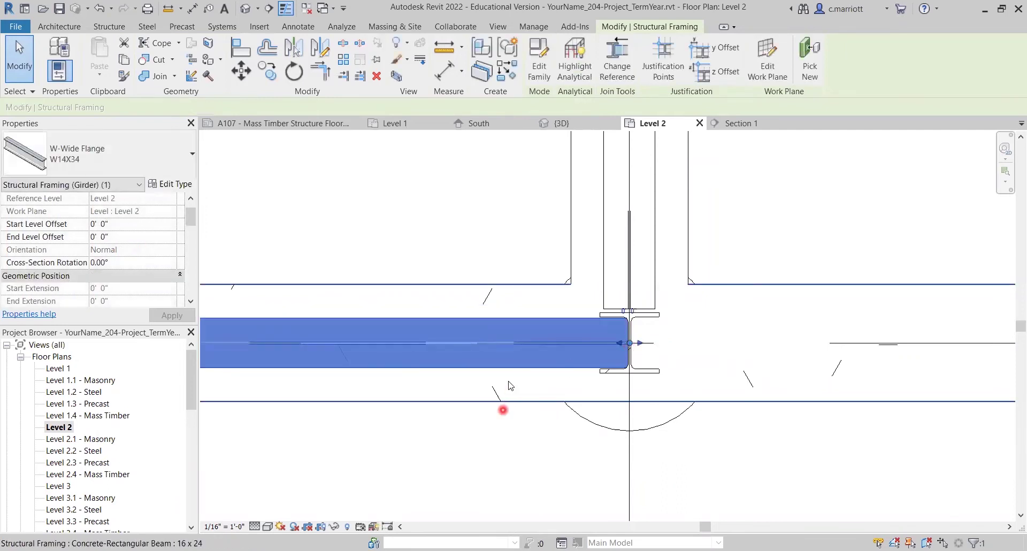
# Extend the west end of the same W14X34 beam to the web centre of the grid line 5 column
pyautogui.scroll(-4, 412, 424)
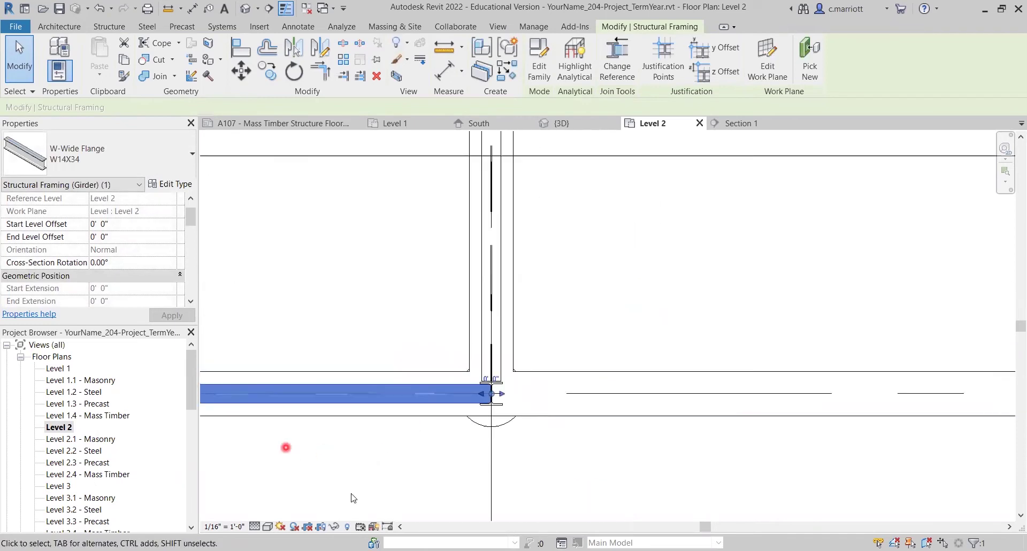
pyautogui.click(400, 527)
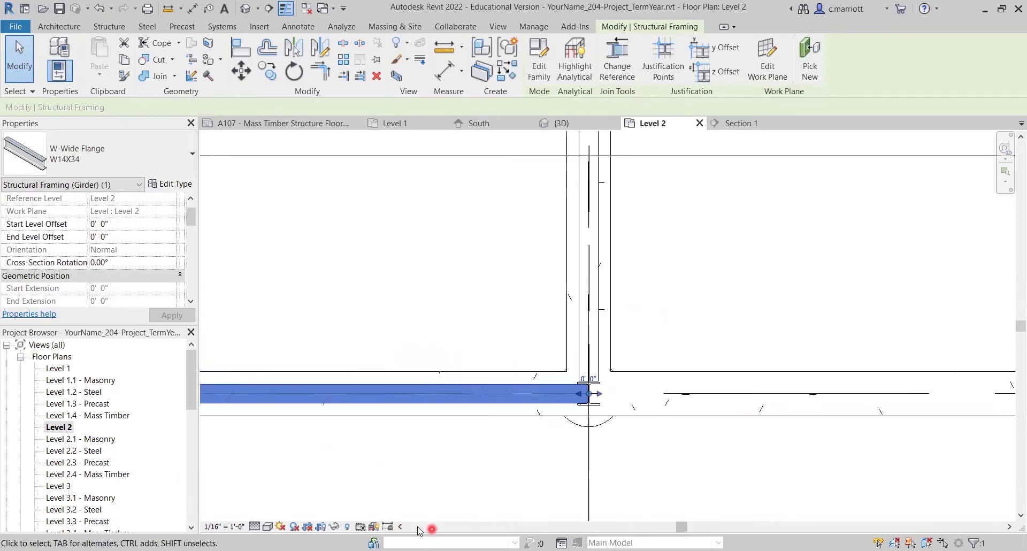
pyautogui.click(419, 526)
pyautogui.scroll(6, 583, 404)
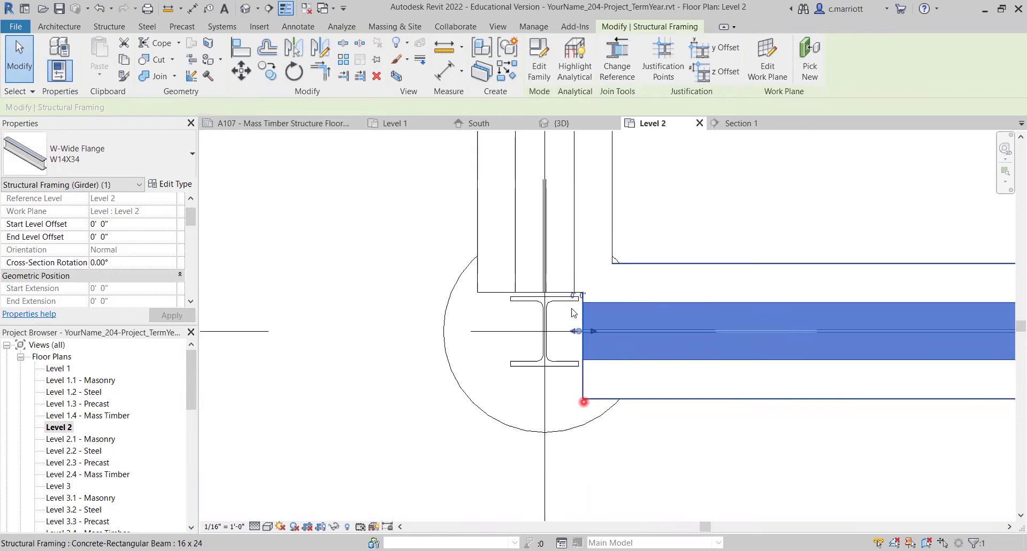
pyautogui.scroll(2, 572, 328)
pyautogui.scroll(2, 569, 327)
pyautogui.moveTo(584, 316); pyautogui.dragTo(493, 315)
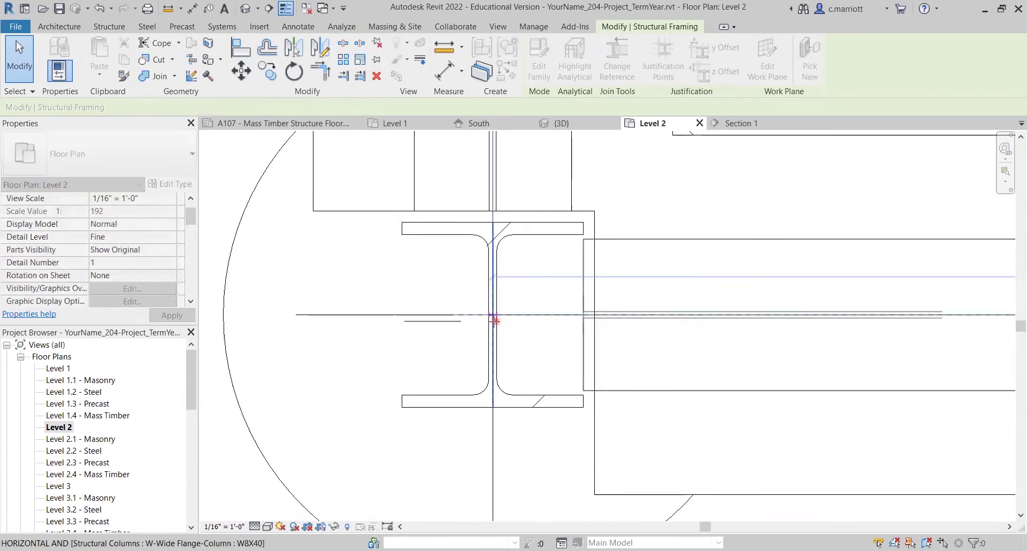
pyautogui.moveTo(602, 315); pyautogui.dragTo(491, 315)
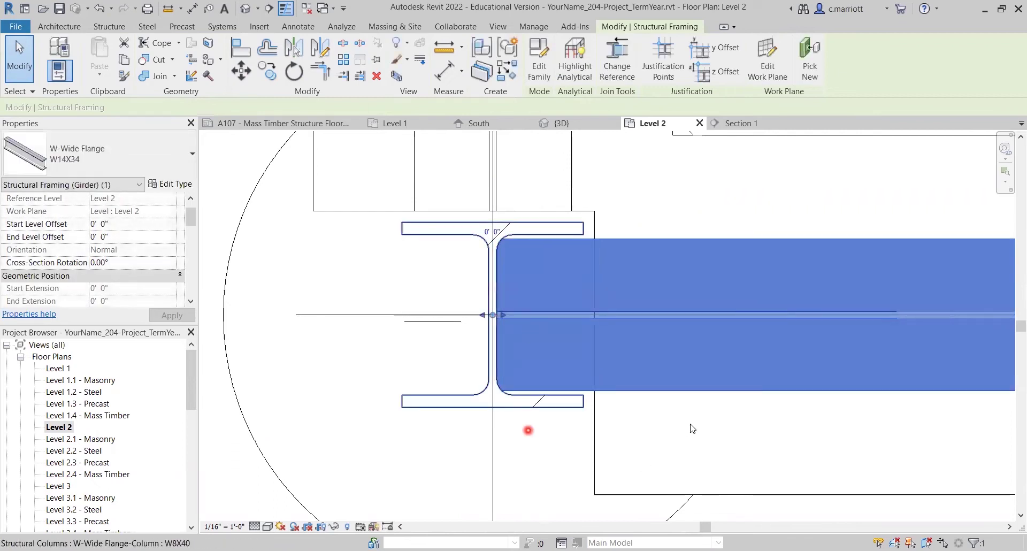
pyautogui.press('Escape')
# Set both the start and end level offsets of the W14X34 beam on grid line D to -4"
pyautogui.scroll(-3, 679, 408)
pyautogui.scroll(-2, 703, 402)
pyautogui.moveTo(676, 422); pyautogui.dragTo(387, 367, button='middle')
pyautogui.scroll(-2, 719, 429)
pyautogui.moveTo(719, 430); pyautogui.dragTo(626, 414, button='middle')
pyautogui.moveTo(506, 421); pyautogui.dragTo(470, 415, button='middle')
pyautogui.scroll(-2, 568, 406)
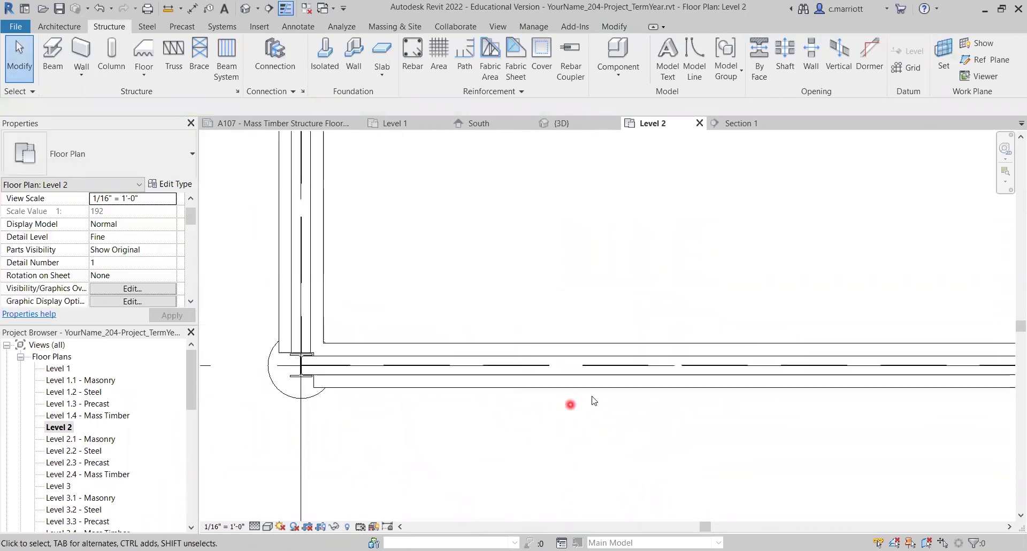
pyautogui.moveTo(612, 398); pyautogui.dragTo(525, 407, button='middle')
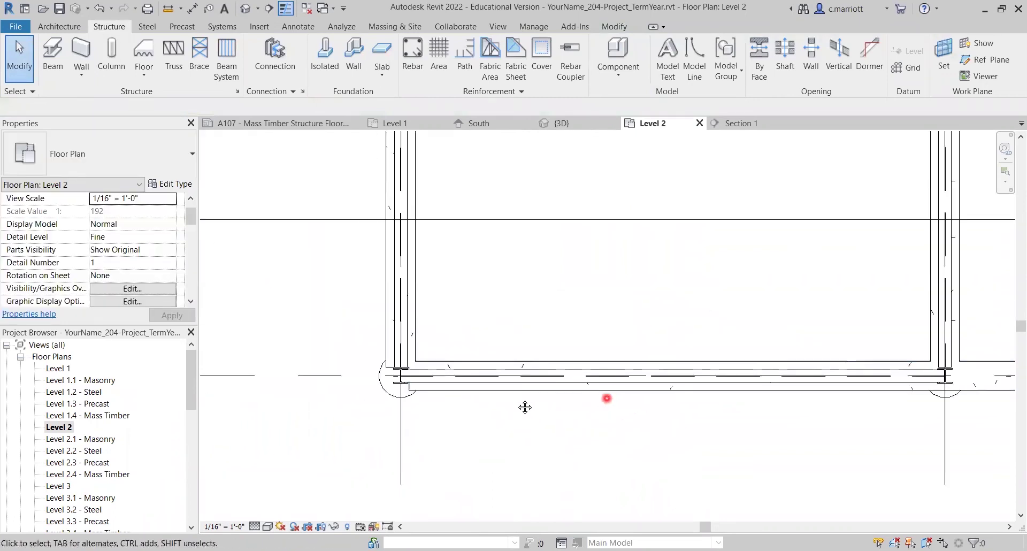
pyautogui.click(541, 374)
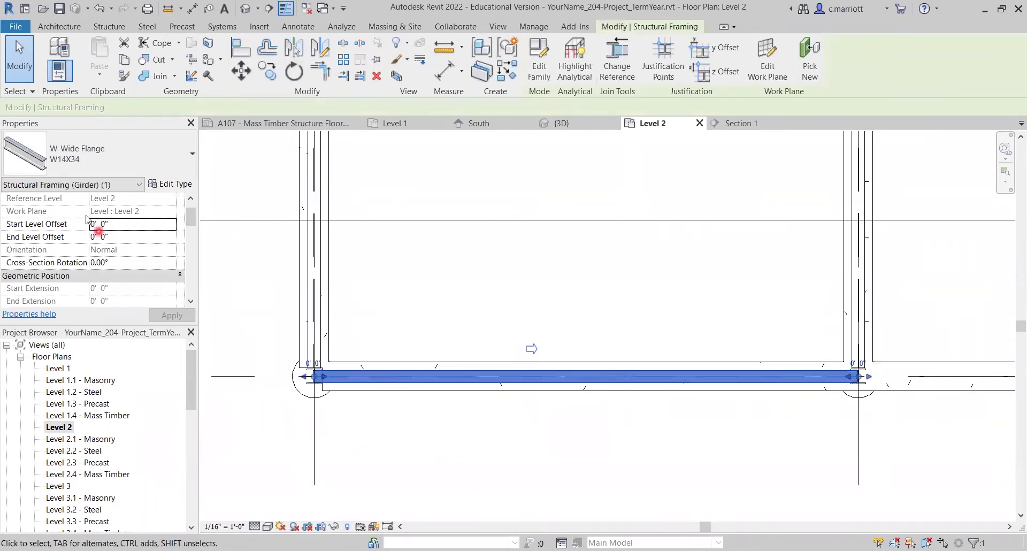
pyautogui.click(89, 233)
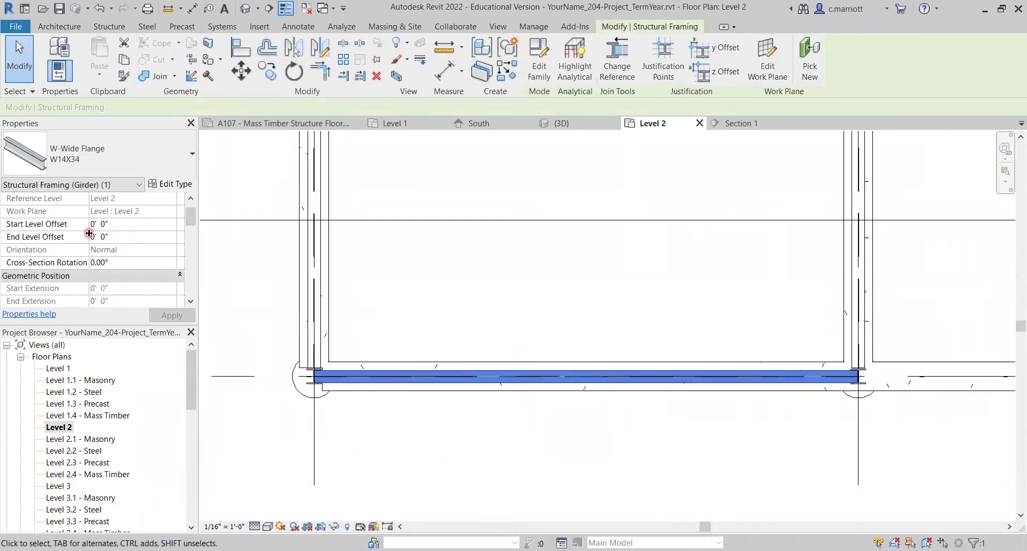
pyautogui.press('BackSpace')
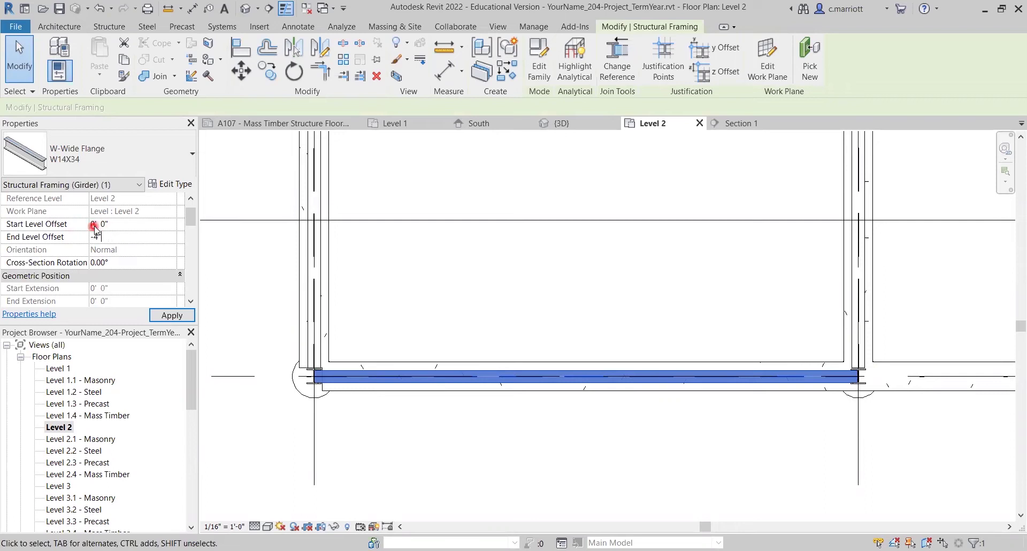
pyautogui.write('-4')
pyautogui.click(94, 229)
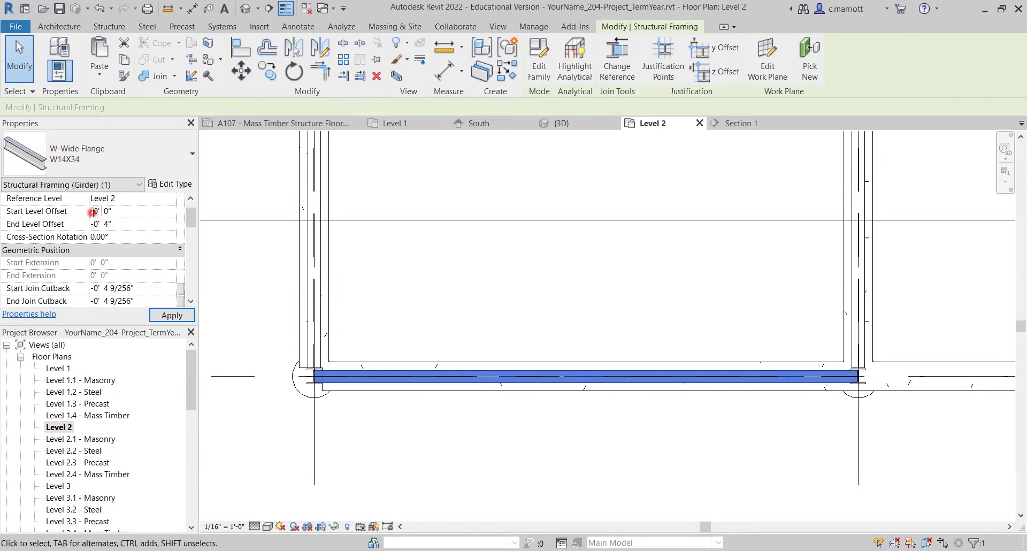
pyautogui.click(491, 326)
# Examine the height of the W14X34 beam between grid lines 5 and 6 in the South elevation
pyautogui.scroll(-3, 475, 347)
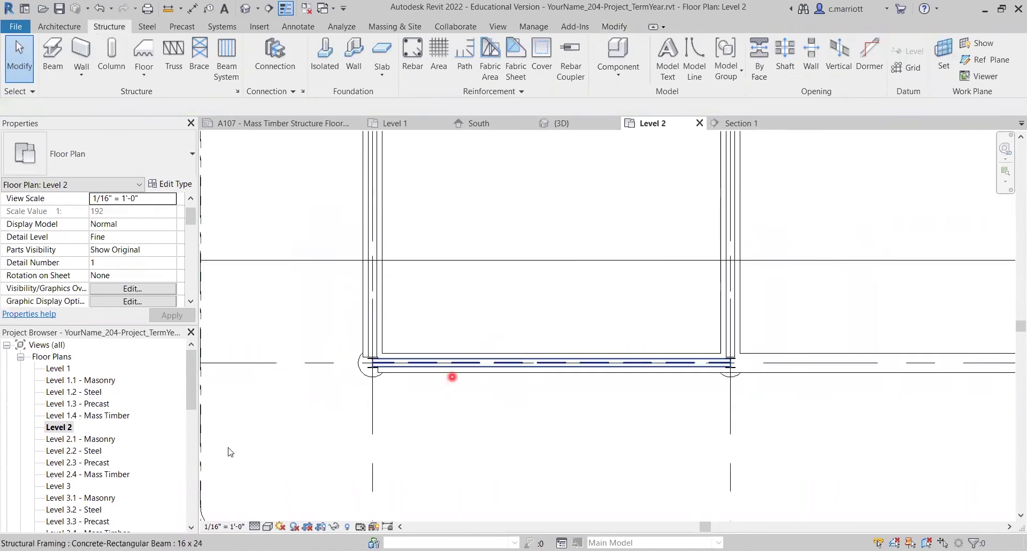
pyautogui.scroll(-4, 112, 455)
pyautogui.scroll(-4, 112, 455)
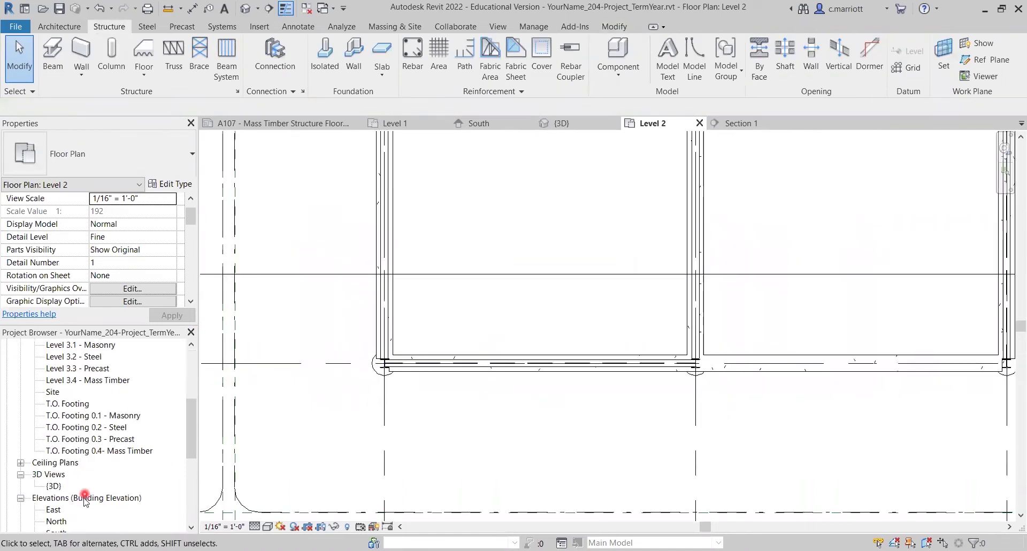
pyautogui.click(63, 486)
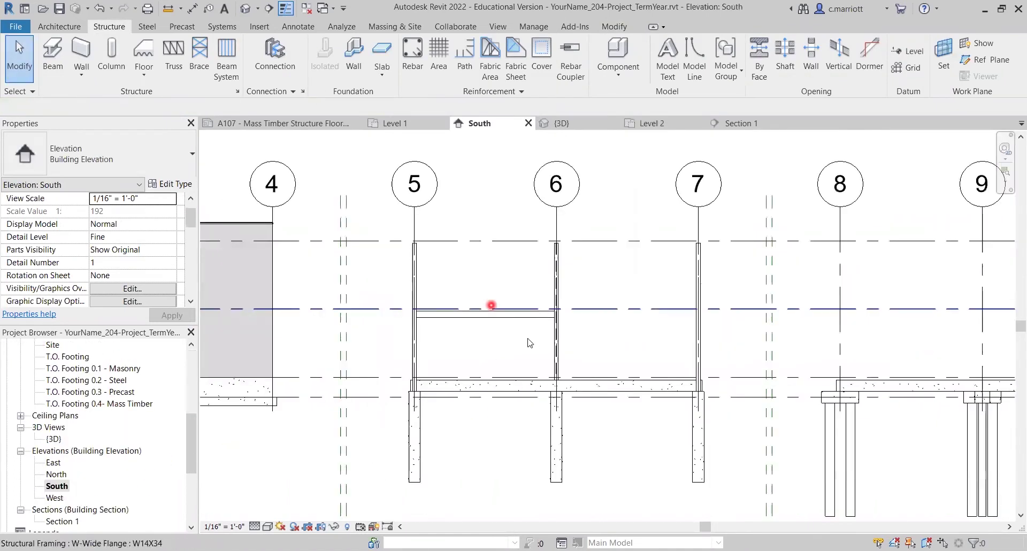
pyautogui.scroll(4, 527, 318)
pyautogui.click(529, 297)
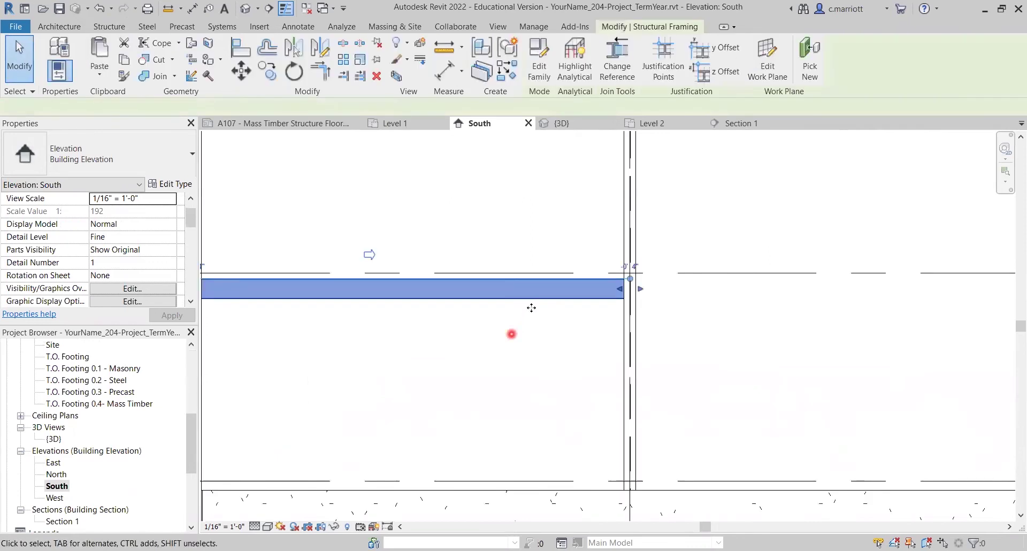
pyautogui.scroll(-4, 516, 301)
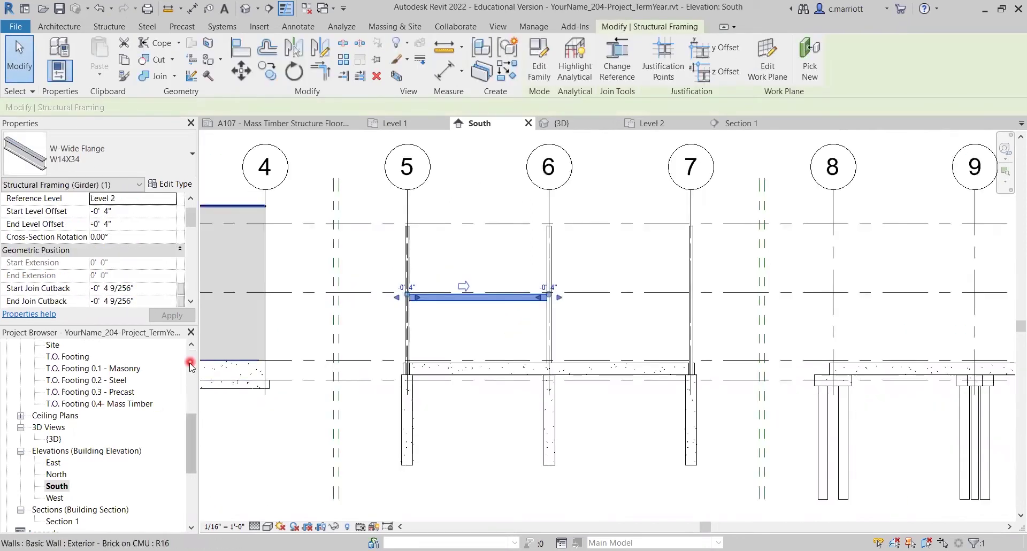
pyautogui.press('Escape')
# In the Level 2 floor plan, copy the W14X34 beam 25' east between grid lines 6 and 7, with multiple copying on
pyautogui.scroll(5, 43, 407)
pyautogui.doubleClick(57, 415)
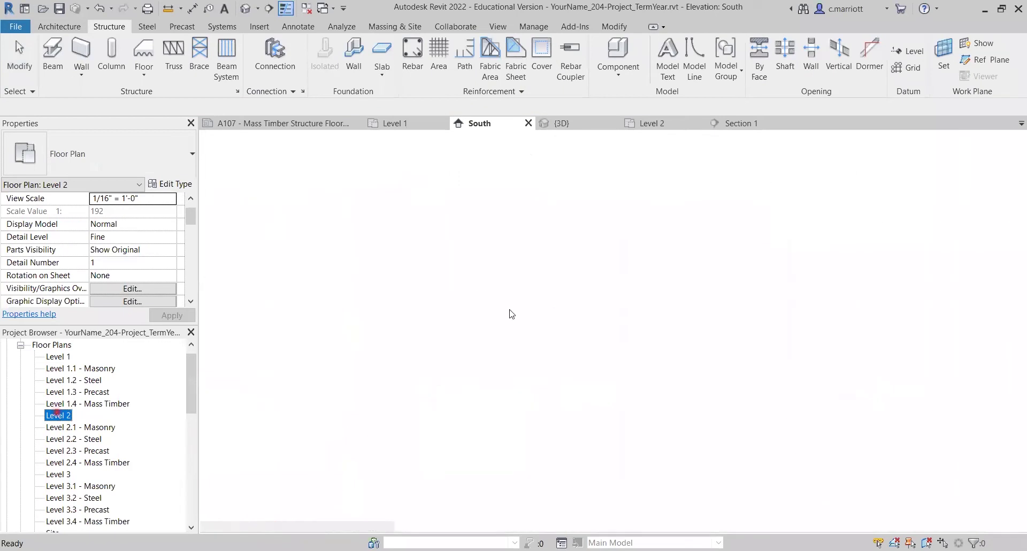
pyautogui.click(601, 362)
pyautogui.scroll(-4, 601, 377)
pyautogui.moveTo(497, 405); pyautogui.dragTo(316, 408, button='middle')
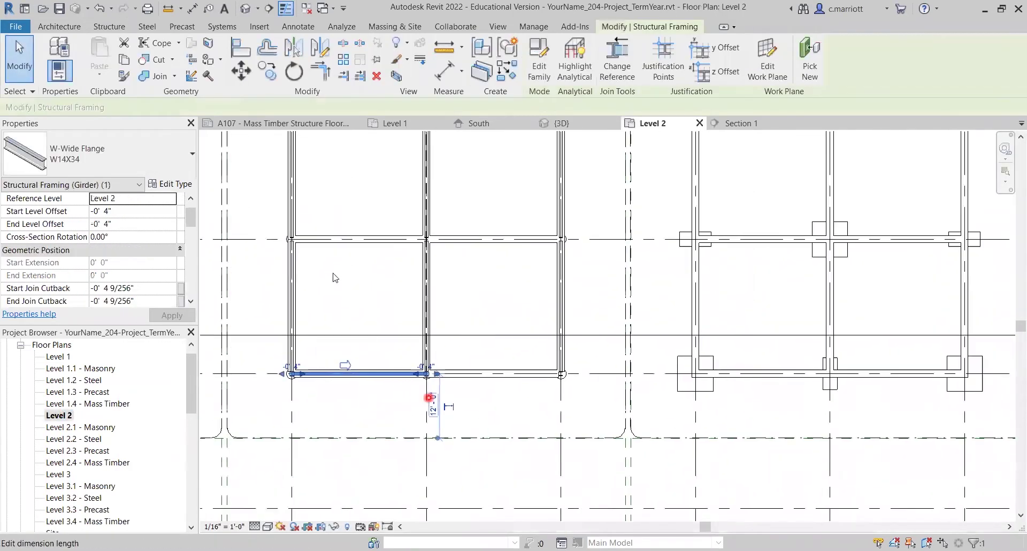
pyautogui.scroll(1, 435, 394)
pyautogui.click(267, 73)
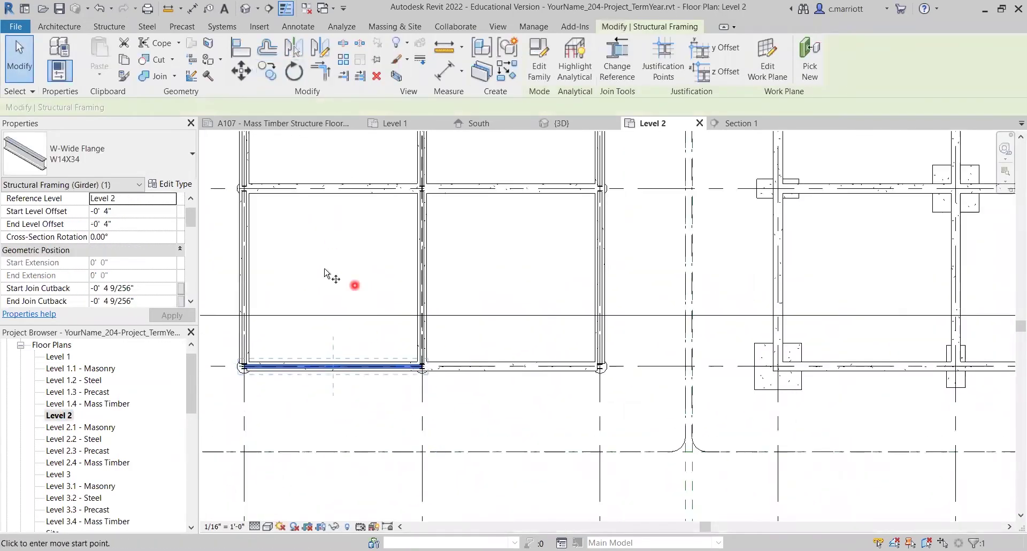
pyautogui.click(293, 275)
pyautogui.write('2')
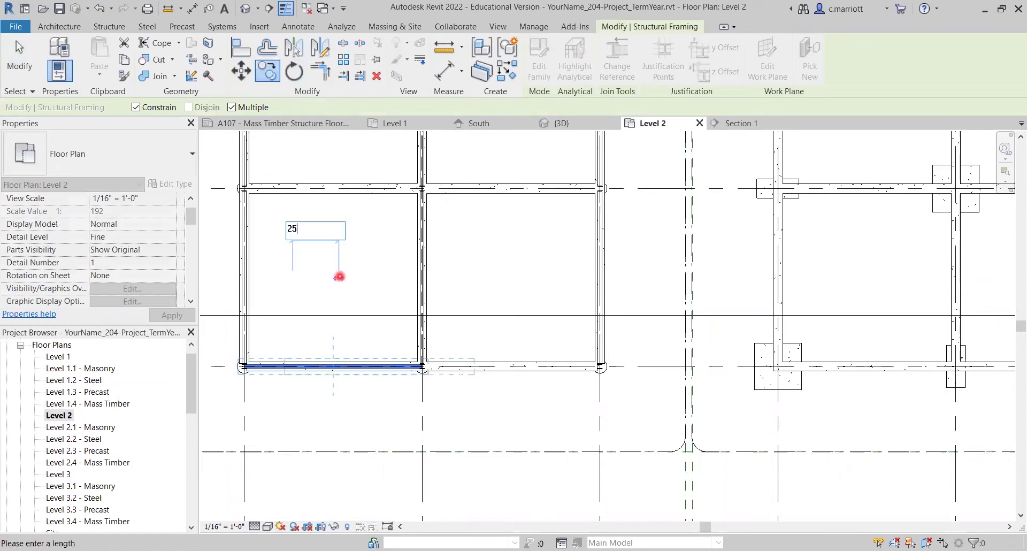
pyautogui.write('5')
pyautogui.press('Return')
# Copy the W14X34 beam between grid lines 6 and 7 50' north to the building's north edge
pyautogui.scroll(-1, 481, 257)
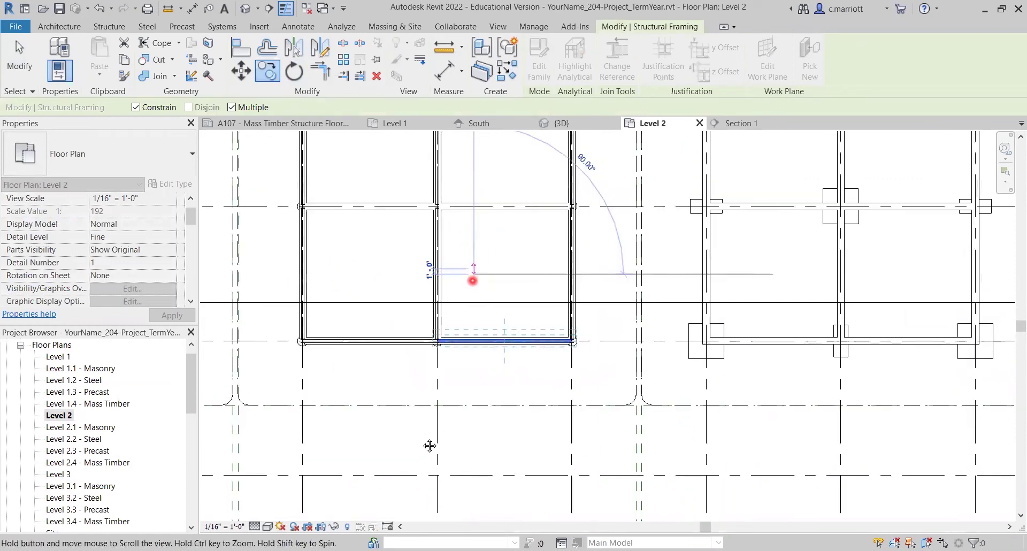
pyautogui.moveTo(473, 280); pyautogui.dragTo(415, 445, button='middle')
pyautogui.write('50')
pyautogui.press('Return')
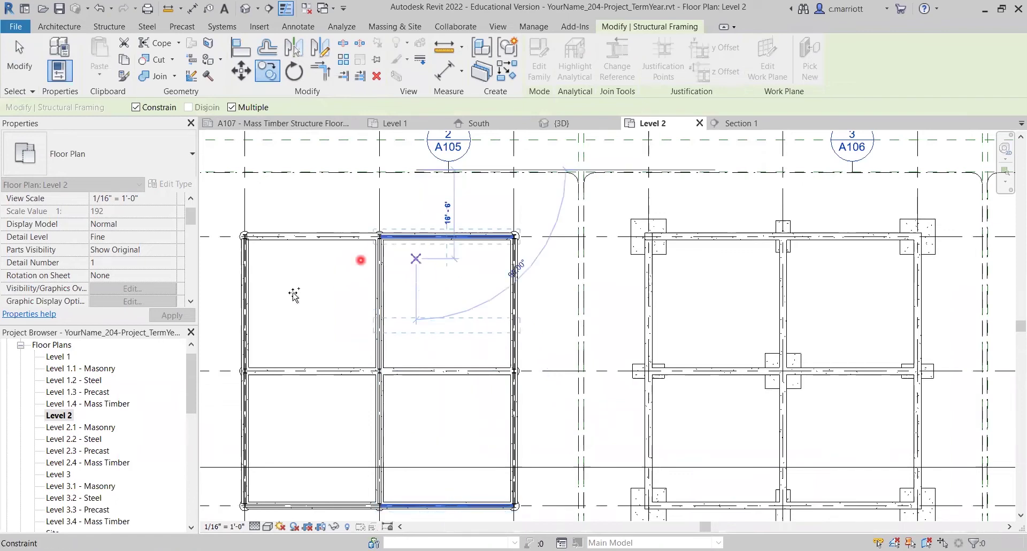
# Copy the northern W14X34 beam 25' west between grid lines 5 and 6, and end the copying
pyautogui.scroll(1, 300, 247)
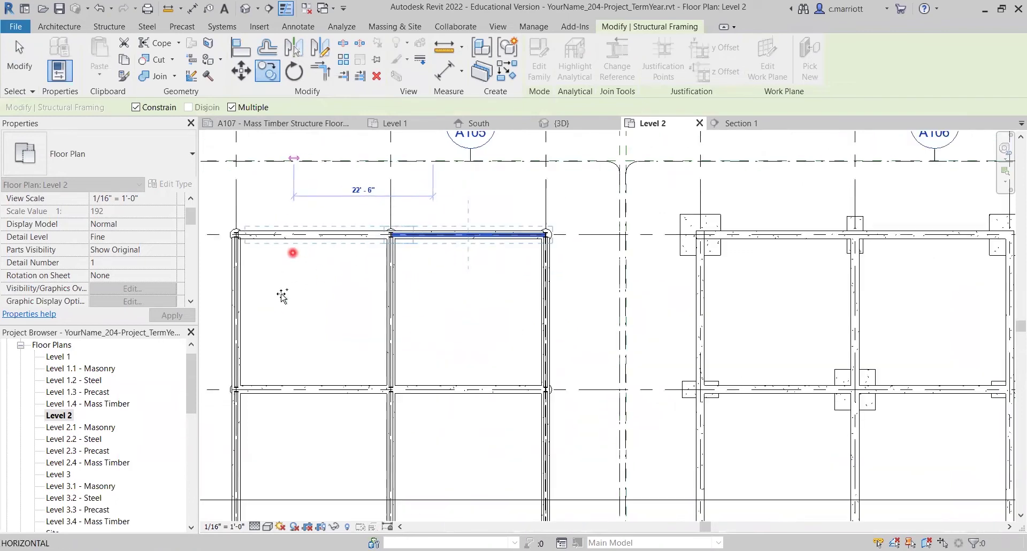
pyautogui.write('25')
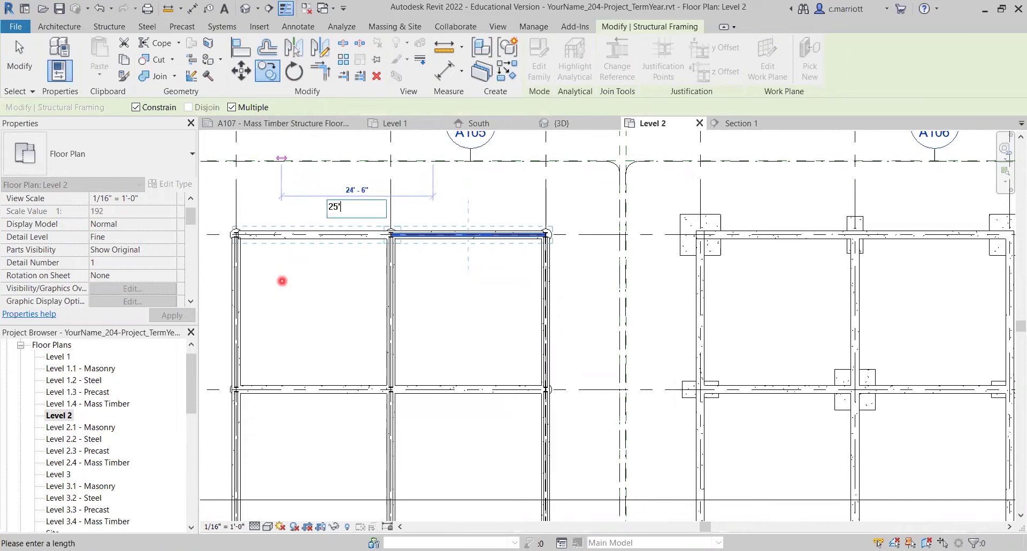
pyautogui.press('Return')
pyautogui.press('Escape')
pyautogui.press('Escape')
# In the 3D view, select all six W16X40 and four W14X34 beams of the Level 2 steel frame
pyautogui.scroll(2, 365, 323)
pyautogui.scroll(-2, 408, 328)
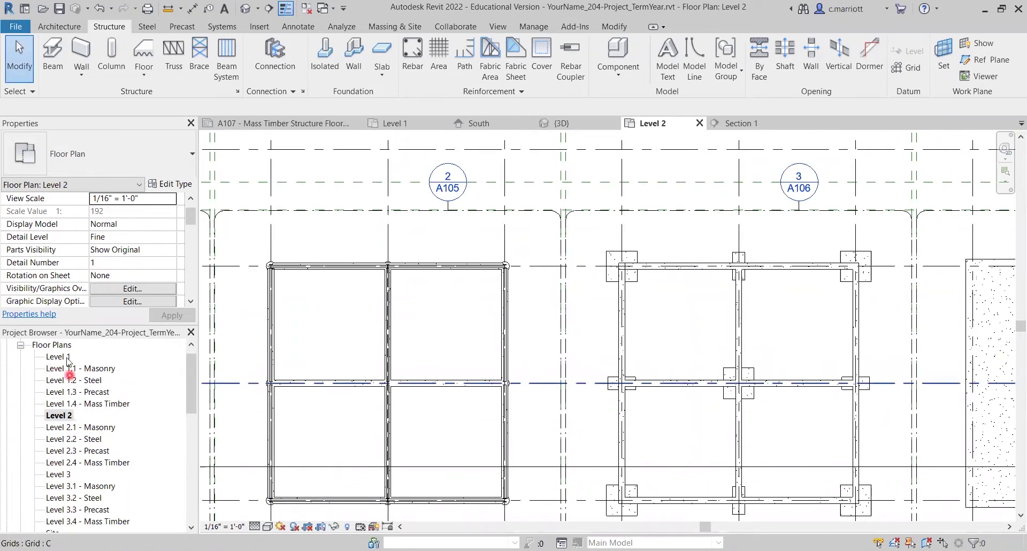
pyautogui.scroll(-1, 92, 491)
pyautogui.scroll(-4, 92, 491)
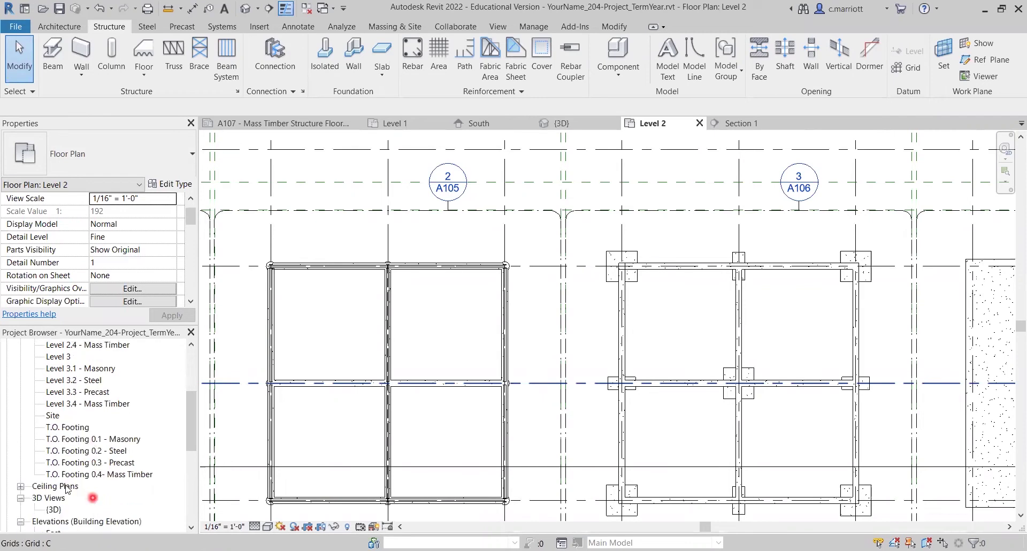
pyautogui.click(53, 462)
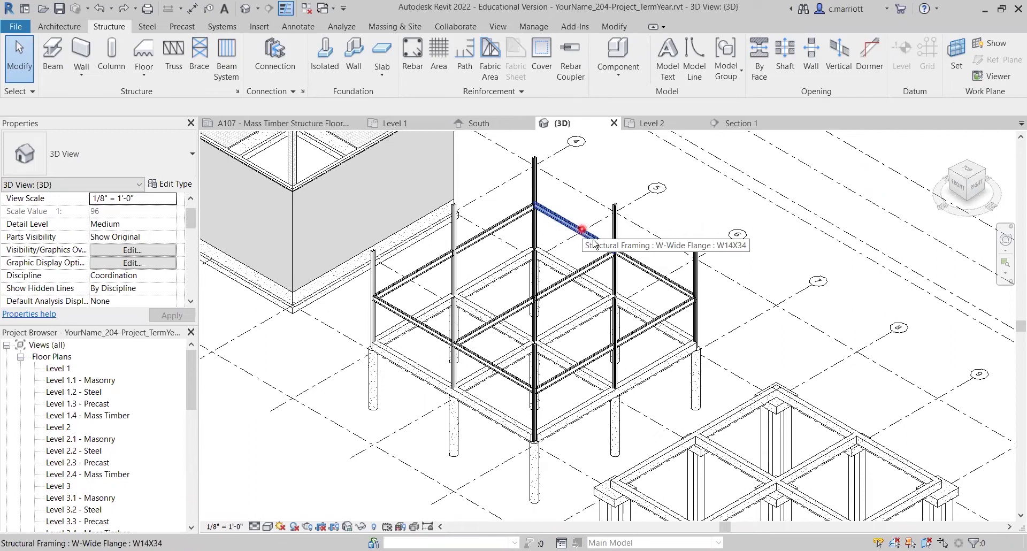
pyautogui.click(638, 264)
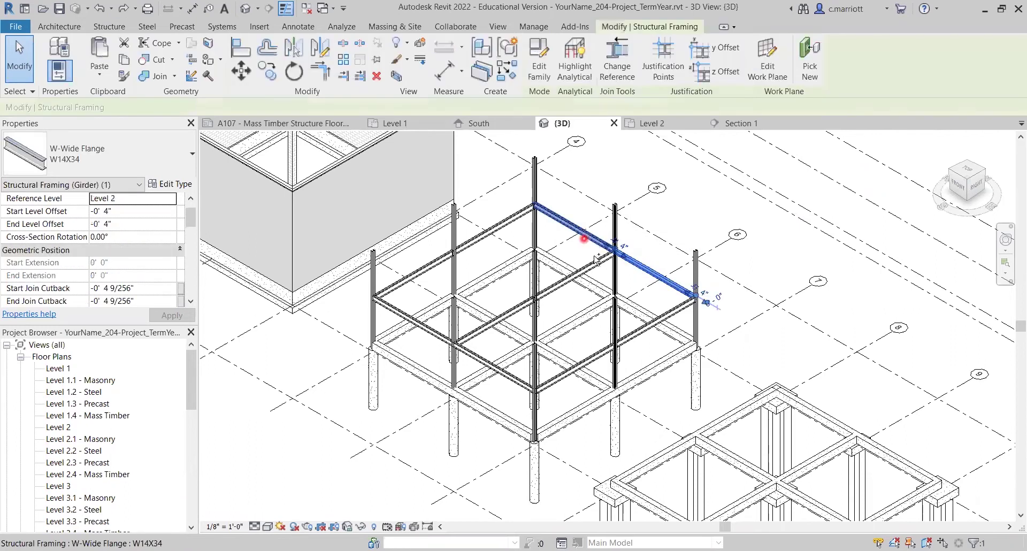
pyautogui.keyDown('ctrl'); pyautogui.click(595, 357); pyautogui.keyUp('ctrl')
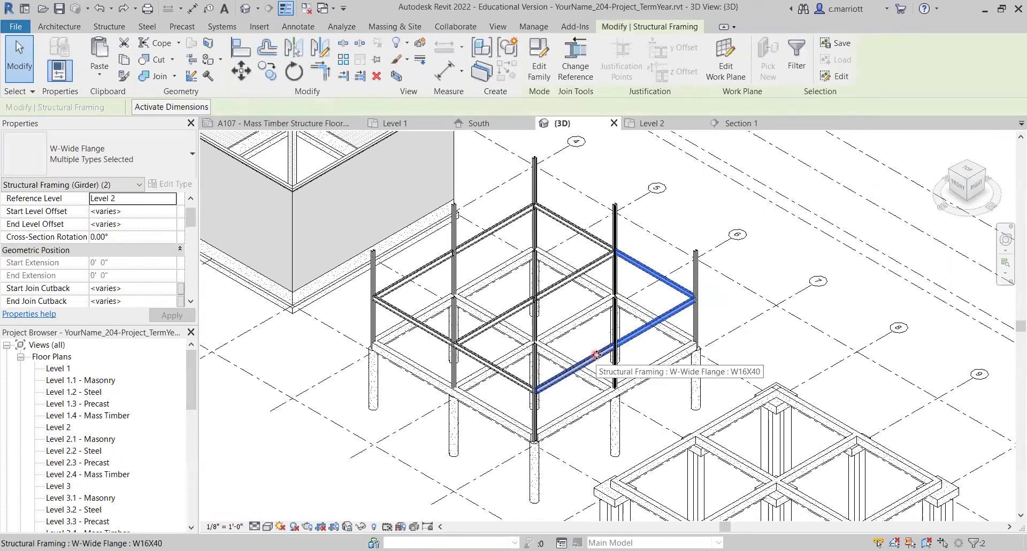
pyautogui.keyDown('ctrl'); pyautogui.click(601, 264); pyautogui.keyUp('ctrl')
pyautogui.keyDown('ctrl'); pyautogui.click(579, 229); pyautogui.keyUp('ctrl')
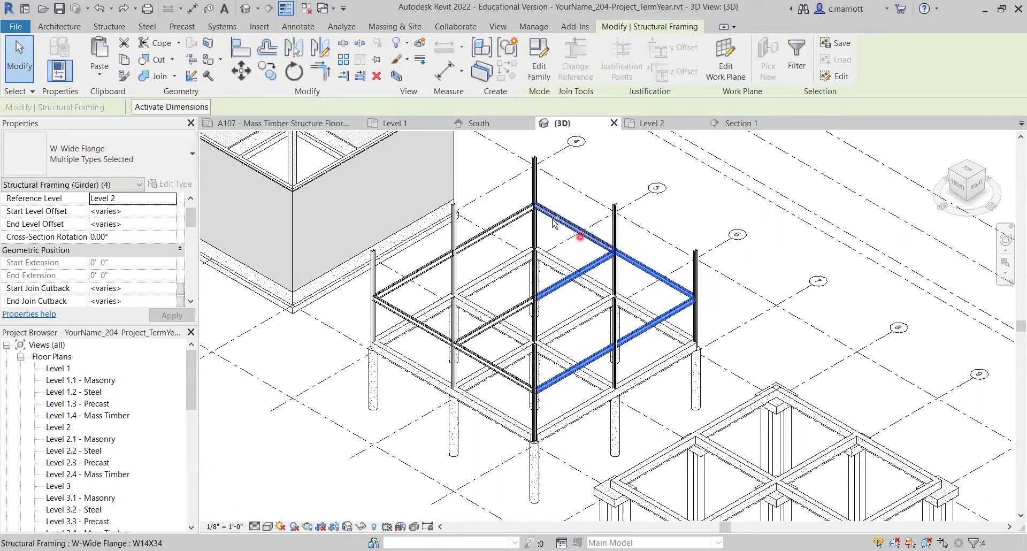
pyautogui.keyDown('ctrl'); pyautogui.click(513, 216); pyautogui.keyUp('ctrl')
pyautogui.keyDown('ctrl'); pyautogui.click(422, 269); pyautogui.keyUp('ctrl')
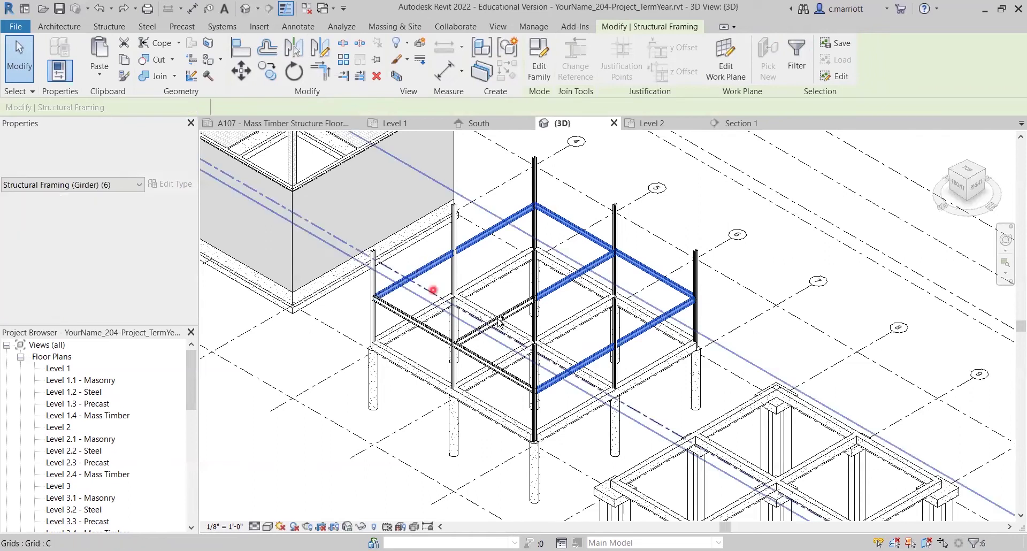
pyautogui.keyDown('ctrl'); pyautogui.click(514, 312); pyautogui.keyUp('ctrl')
pyautogui.keyDown('ctrl'); pyautogui.click(473, 357); pyautogui.keyUp('ctrl')
pyautogui.keyDown('ctrl'); pyautogui.click(420, 325); pyautogui.keyUp('ctrl')
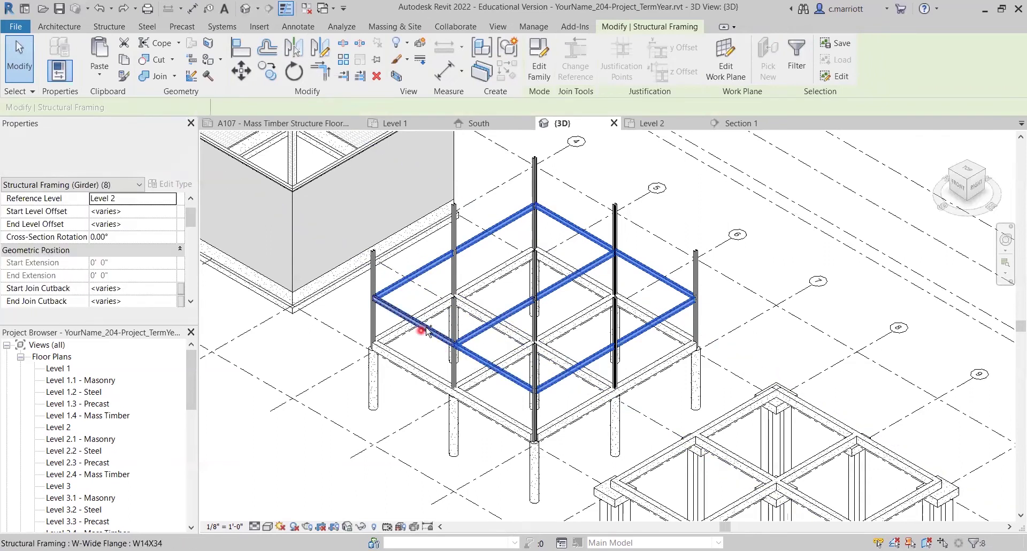
pyautogui.keyDown('ctrl'); pyautogui.click(574, 317); pyautogui.keyUp('ctrl')
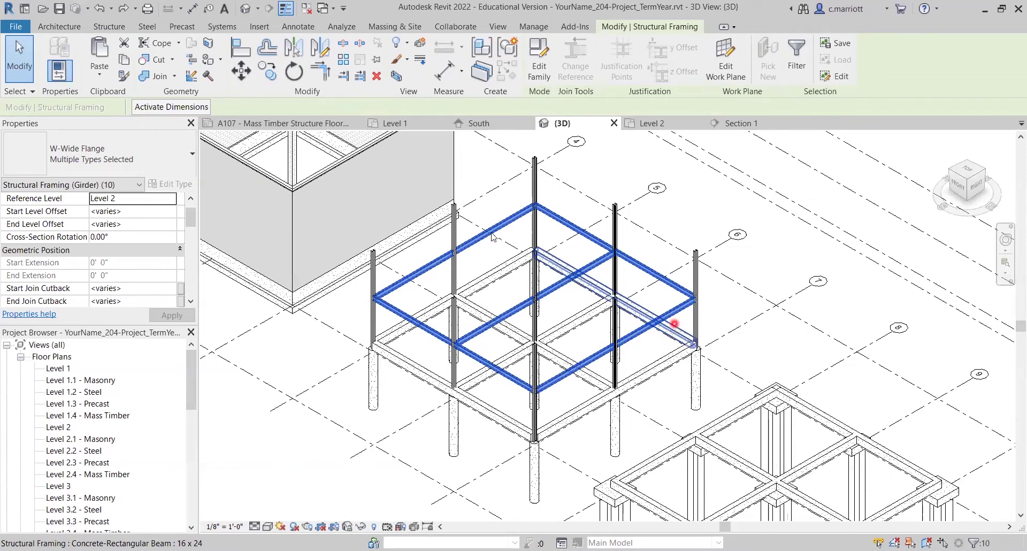
# Paste the copied Level 2 steel beams aligned to Level 3, and clear the selection
pyautogui.click(97, 73)
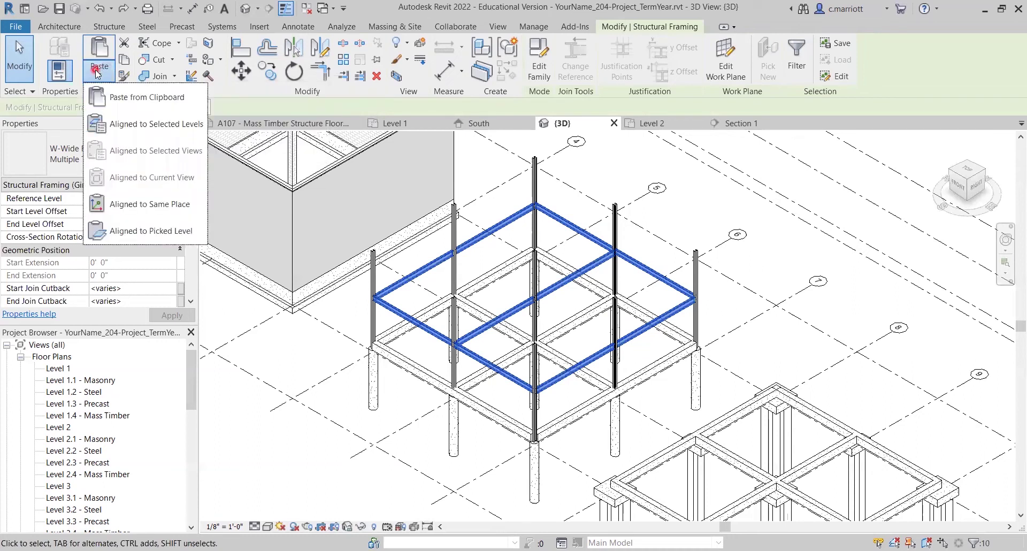
pyautogui.click(135, 125)
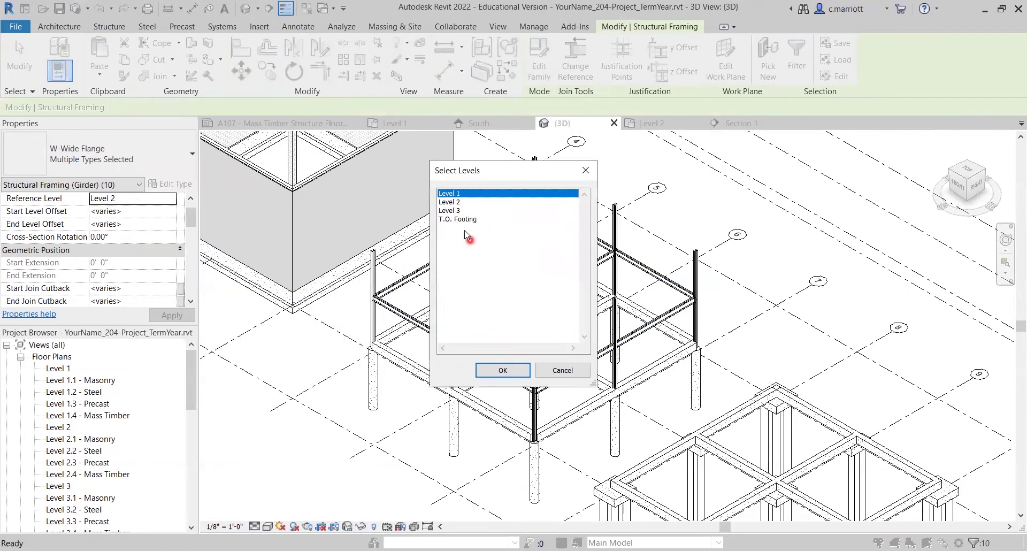
pyautogui.click(451, 211)
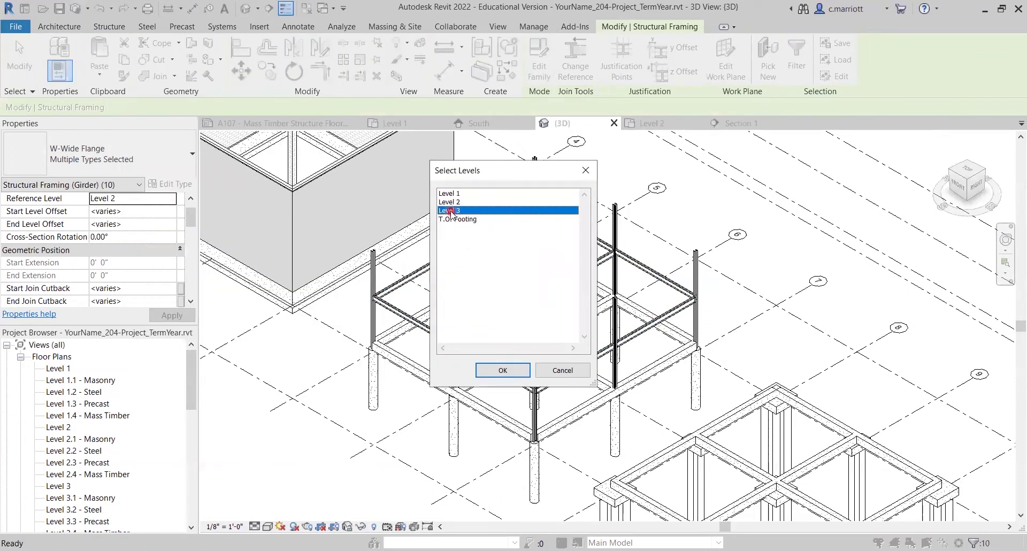
pyautogui.click(491, 371)
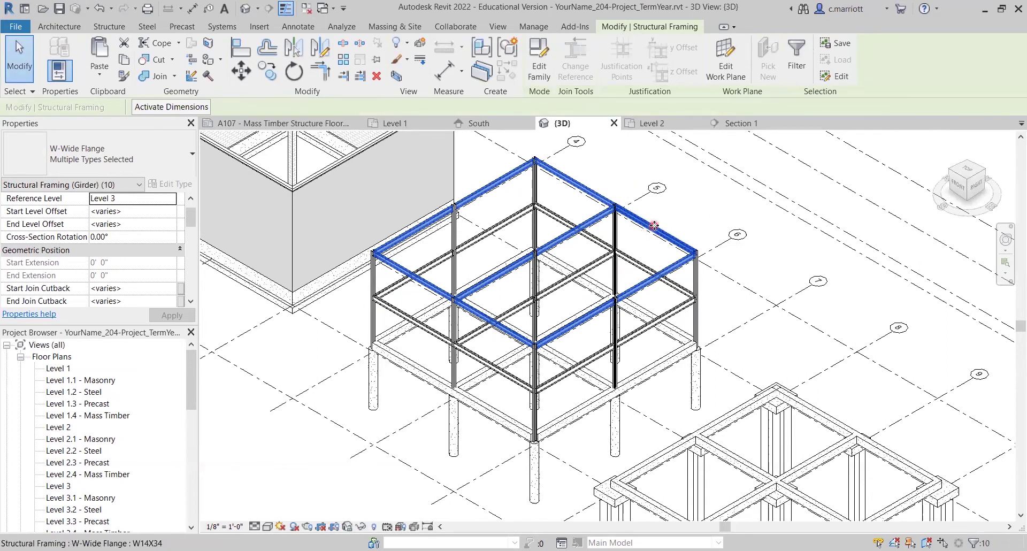
pyautogui.click(768, 152)
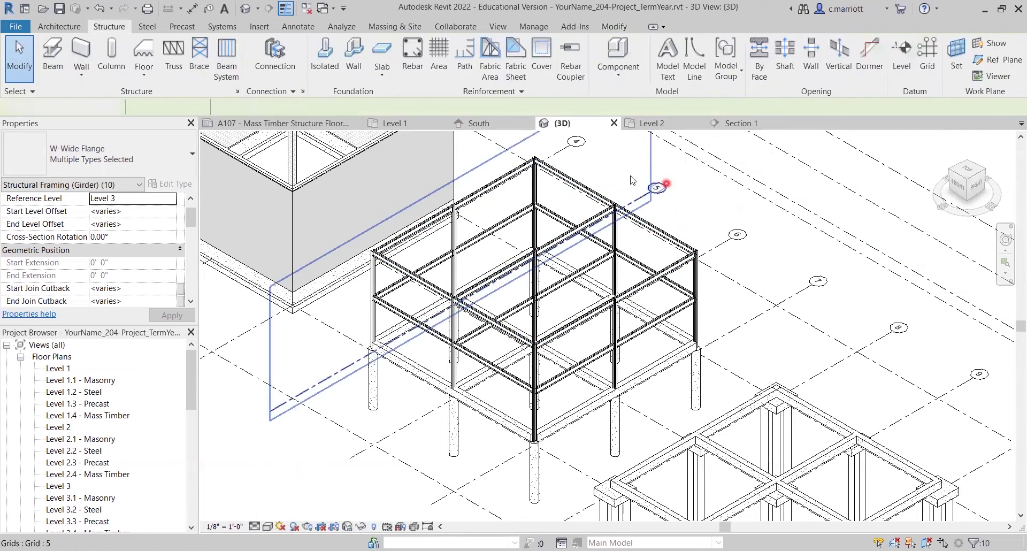
# Set the start and end level offsets of all six Level 3 W16X40 beams to -0' 4"
pyautogui.click(486, 187)
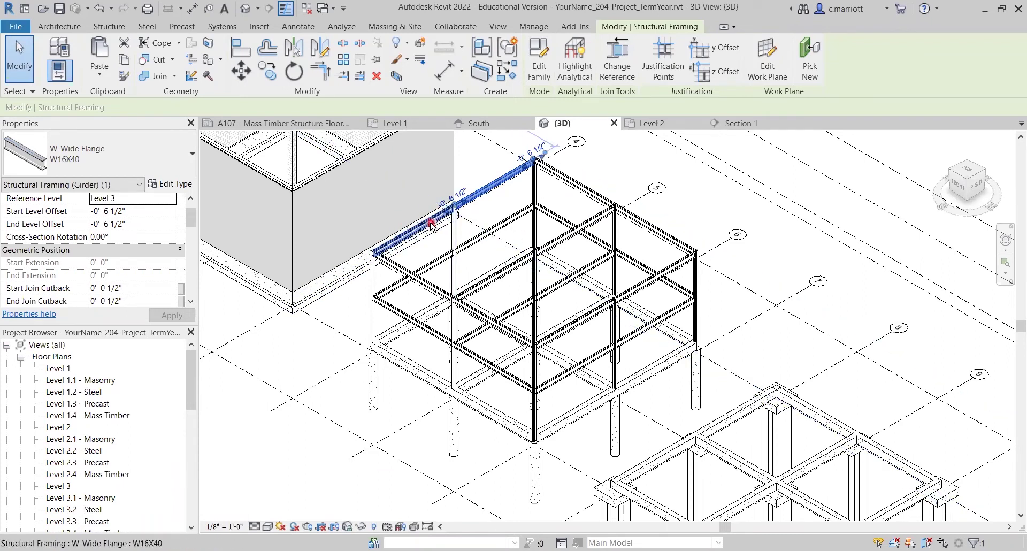
pyautogui.keyDown('ctrl'); pyautogui.click(567, 235); pyautogui.keyUp('ctrl')
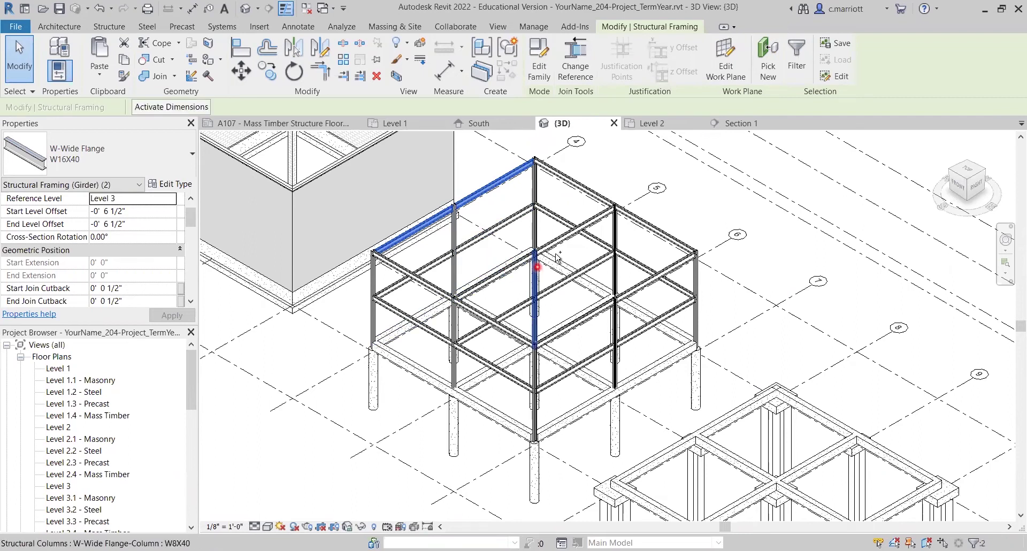
pyautogui.keyDown('ctrl'); pyautogui.click(499, 276); pyautogui.keyUp('ctrl')
pyautogui.keyDown('ctrl'); pyautogui.click(575, 323); pyautogui.keyUp('ctrl')
pyautogui.keyDown('ctrl'); pyautogui.click(644, 283); pyautogui.keyUp('ctrl')
pyautogui.keyDown('ctrl'); pyautogui.click(644, 286); pyautogui.keyUp('ctrl')
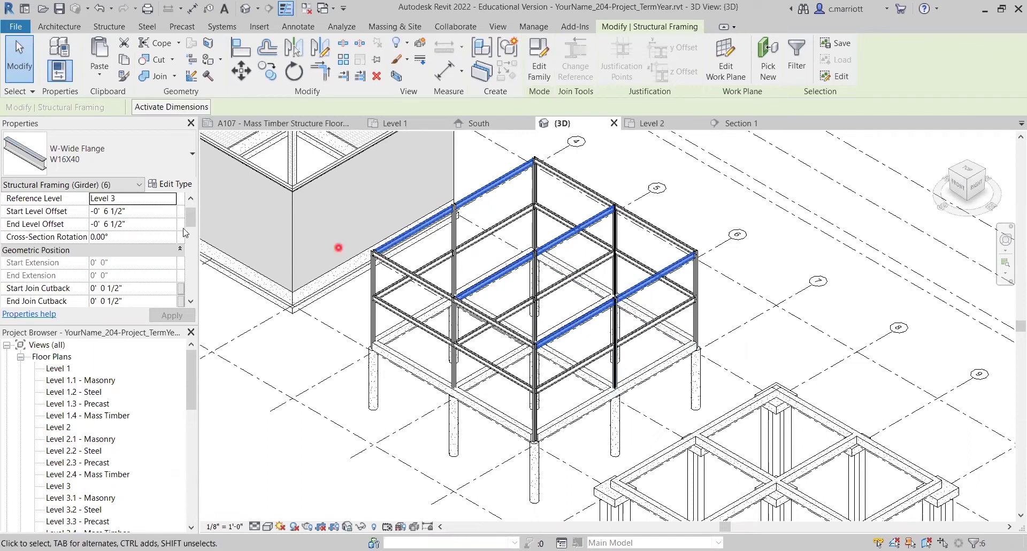
pyautogui.click(119, 213)
pyautogui.press('End')
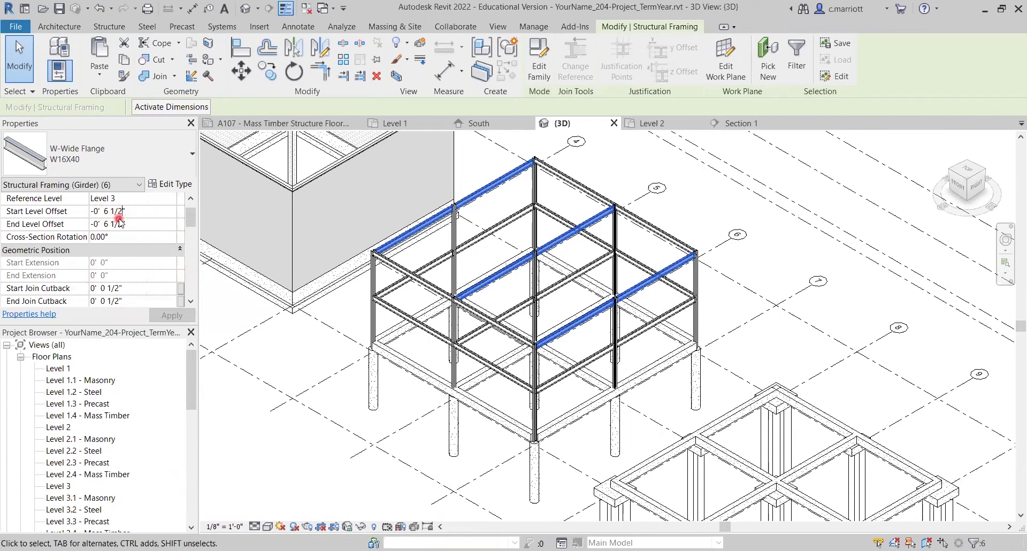
pyautogui.press('BackSpace')
pyautogui.press('BackSpace')
pyautogui.write('4')
pyautogui.click(118, 223)
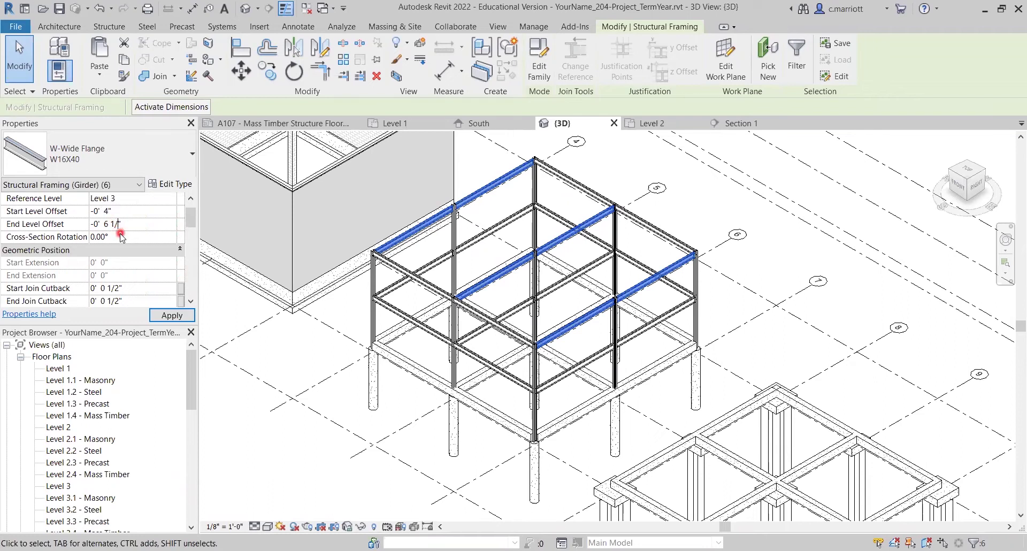
pyautogui.write('4')
pyautogui.click(168, 315)
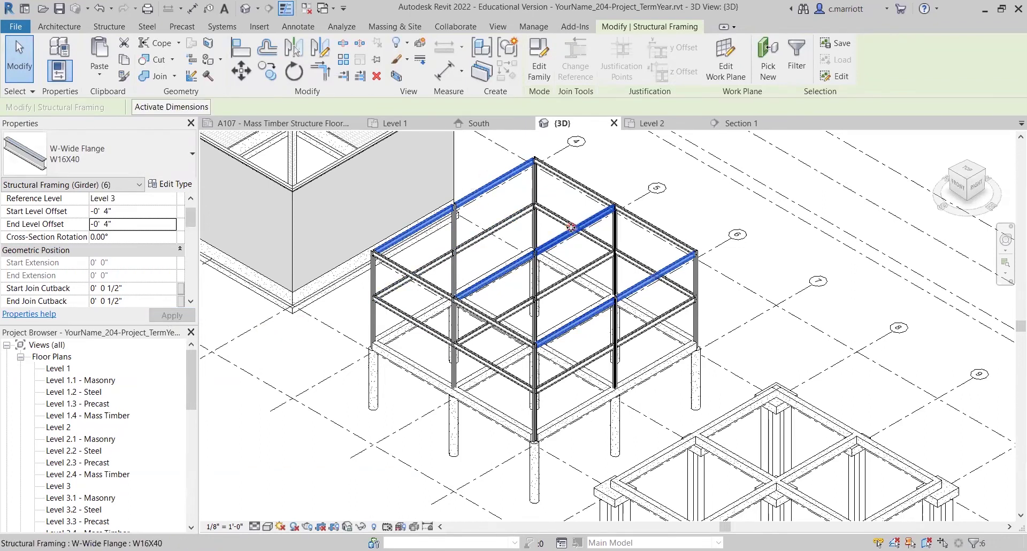
pyautogui.press('Escape')
# Set the start and end level offsets of all four Level 3 W14X34 beams to -0' 1 1/2"
pyautogui.click(586, 192)
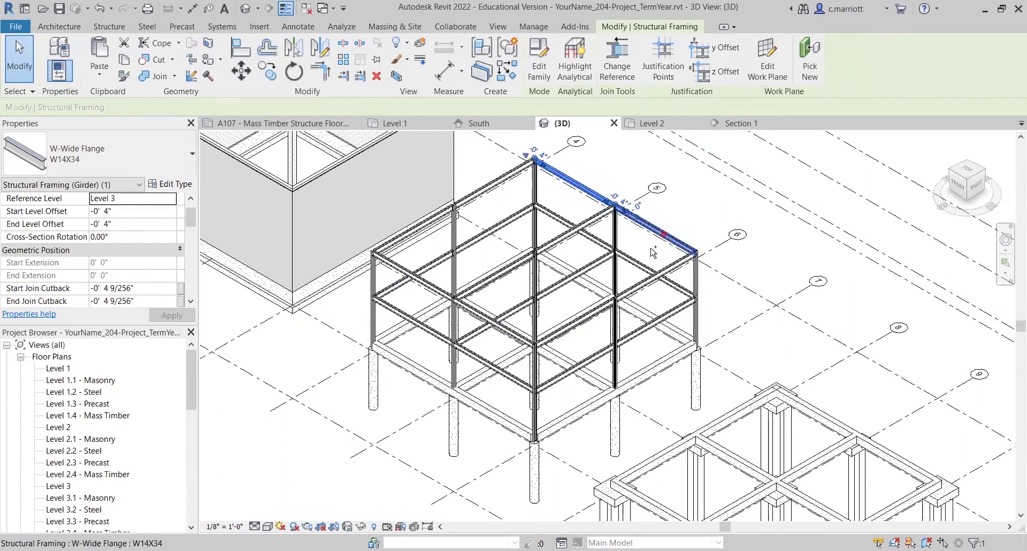
pyautogui.keyDown('ctrl'); pyautogui.click(476, 314); pyautogui.keyUp('ctrl')
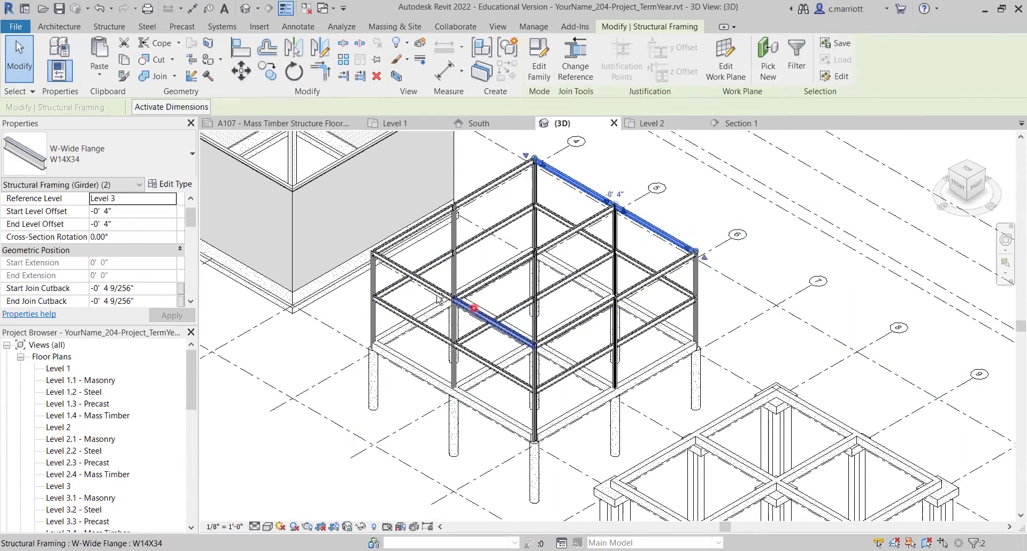
pyautogui.keyDown('ctrl'); pyautogui.click(395, 271); pyautogui.keyUp('ctrl')
pyautogui.keyDown('ctrl'); pyautogui.click(394, 271); pyautogui.keyUp('ctrl')
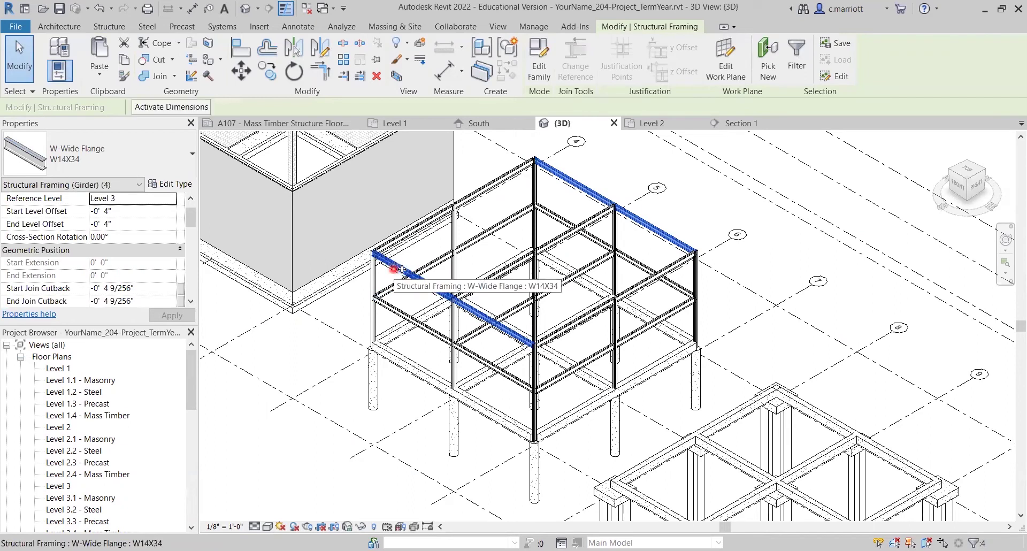
pyautogui.click(107, 211)
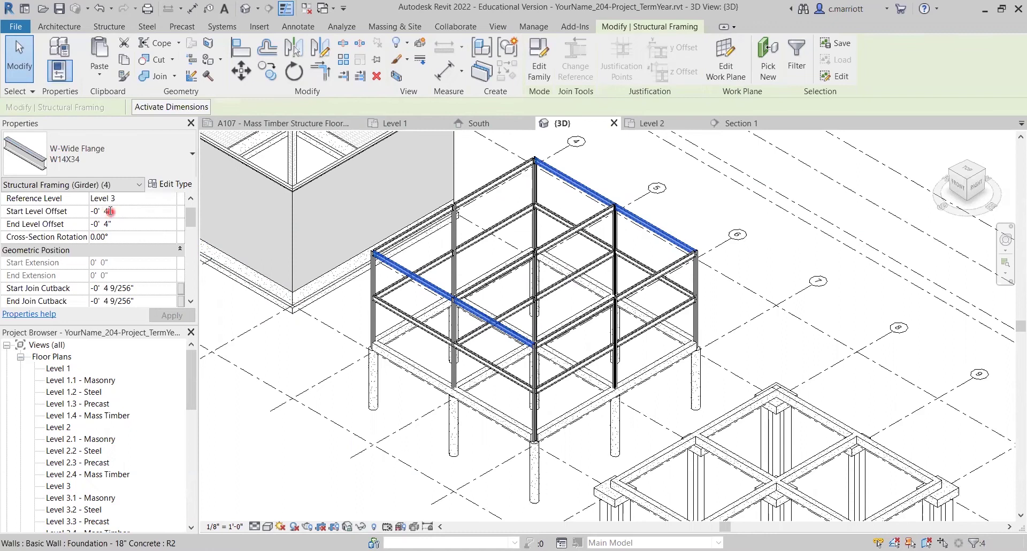
pyautogui.press('BackSpace')
pyautogui.press('BackSpace')
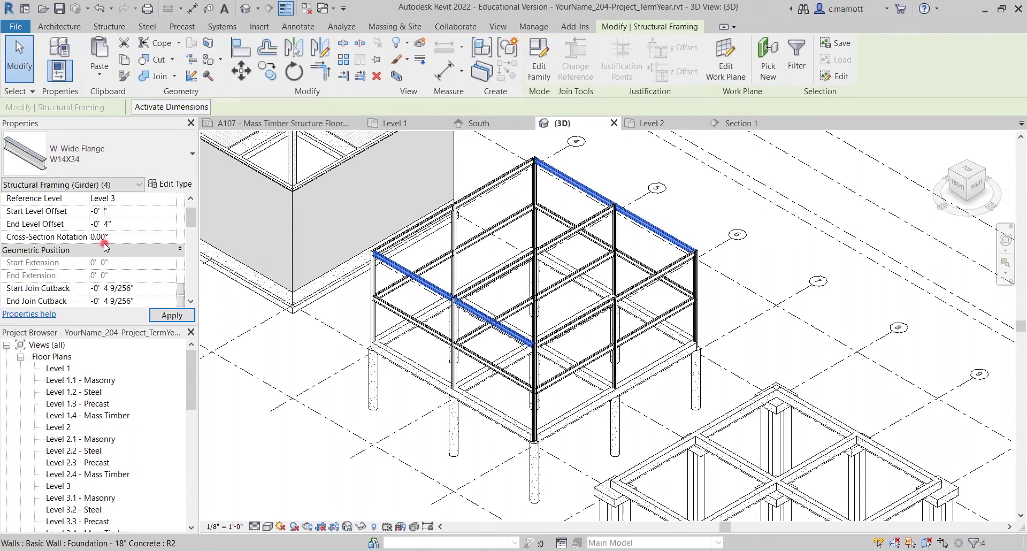
pyautogui.write('1 1/2')
pyautogui.click(111, 224)
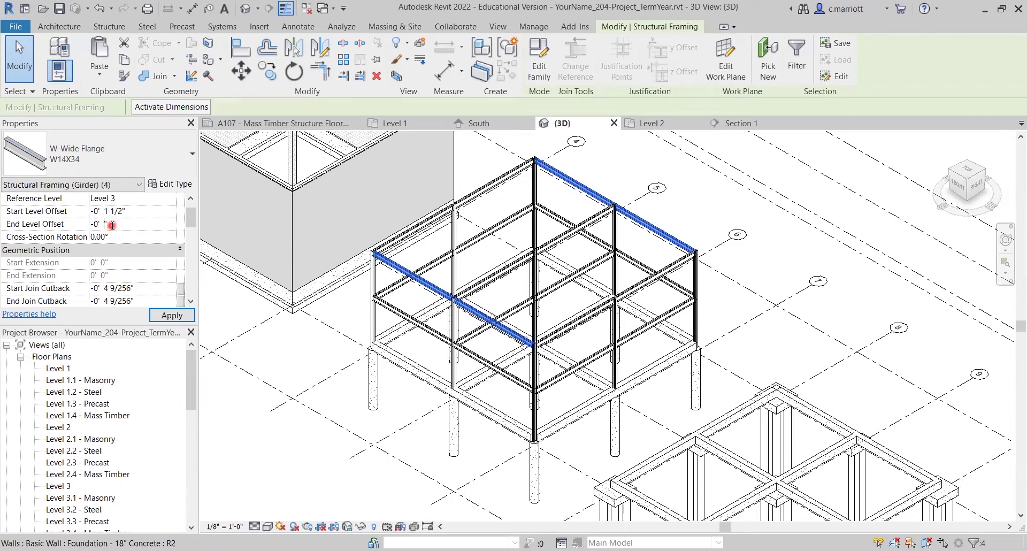
pyautogui.write('.5')
pyautogui.click(171, 315)
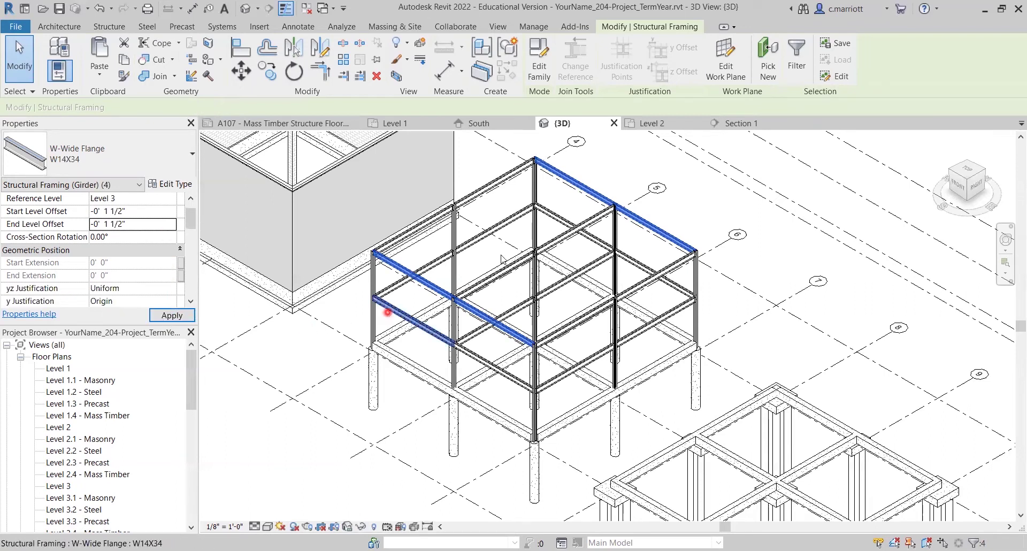
pyautogui.click(500, 199)
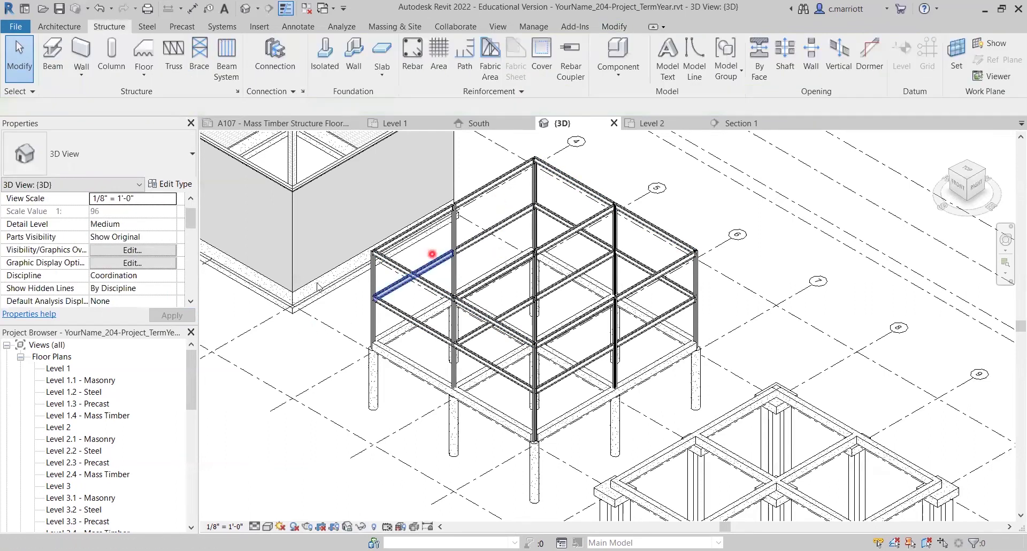
# Open the Section 1 view and examine the Level 3 beam connection at the top of the grid line 5 column
pyautogui.moveTo(192, 406); pyautogui.dragTo(192, 458)
pyautogui.scroll(-4, 191, 458)
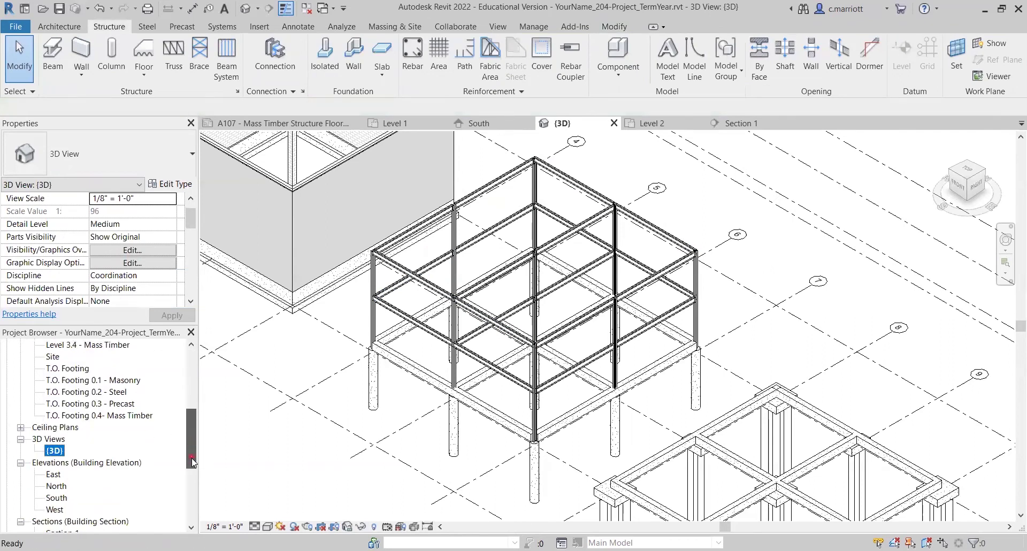
pyautogui.click(60, 439)
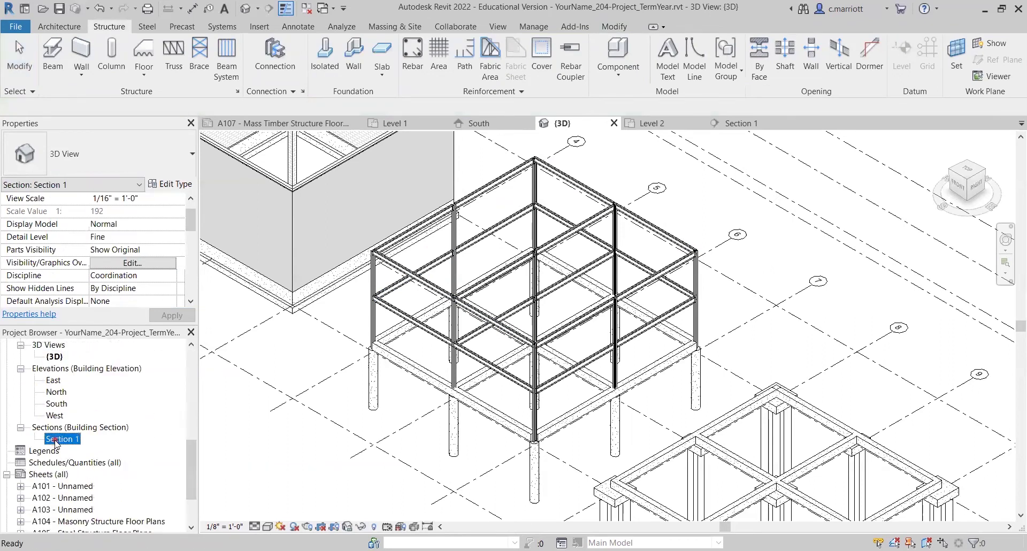
pyautogui.click(60, 439)
pyautogui.click(62, 442)
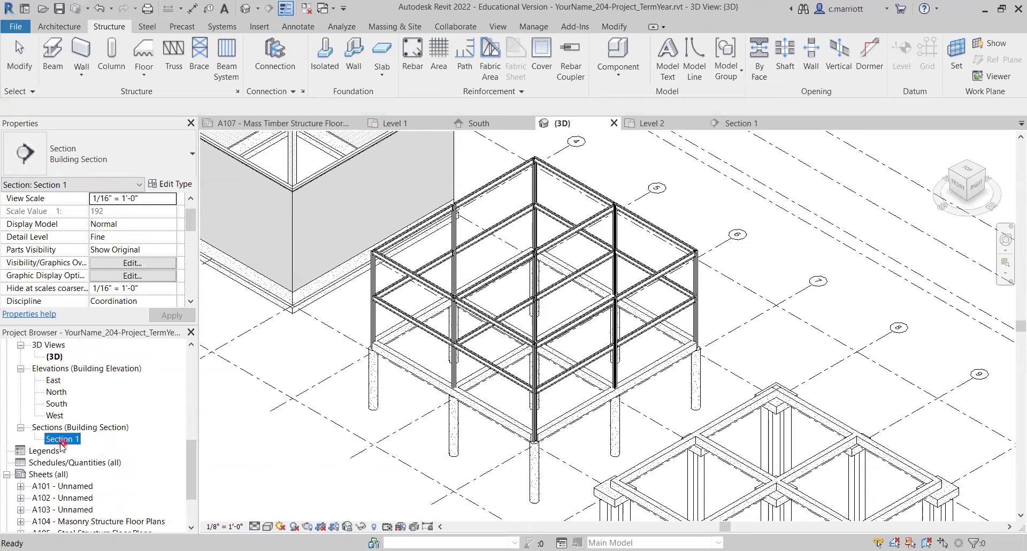
pyautogui.doubleClick(60, 443)
pyautogui.scroll(-1, 538, 333)
pyautogui.moveTo(497, 291); pyautogui.dragTo(442, 366, button='middle')
pyautogui.scroll(7, 412, 219)
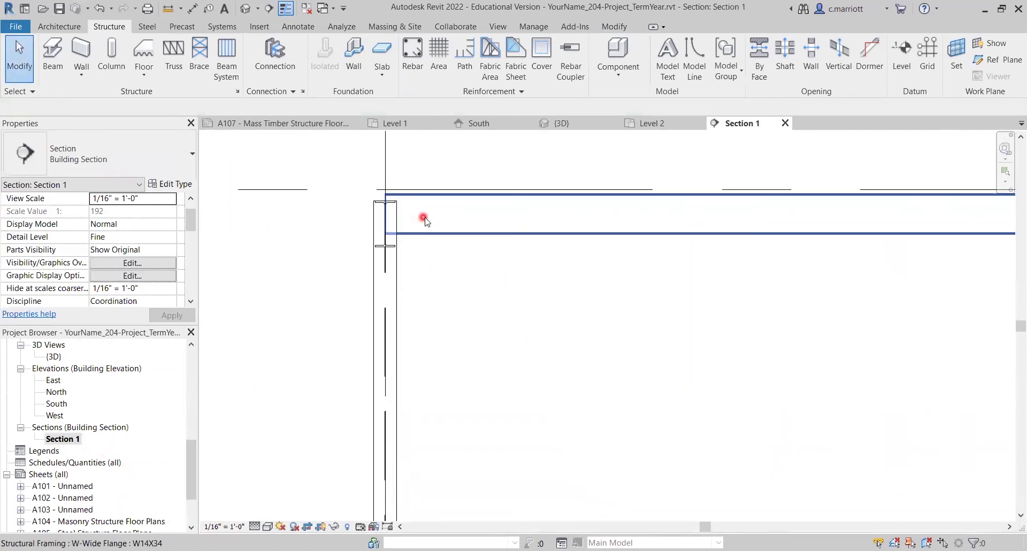
pyautogui.scroll(5, 402, 214)
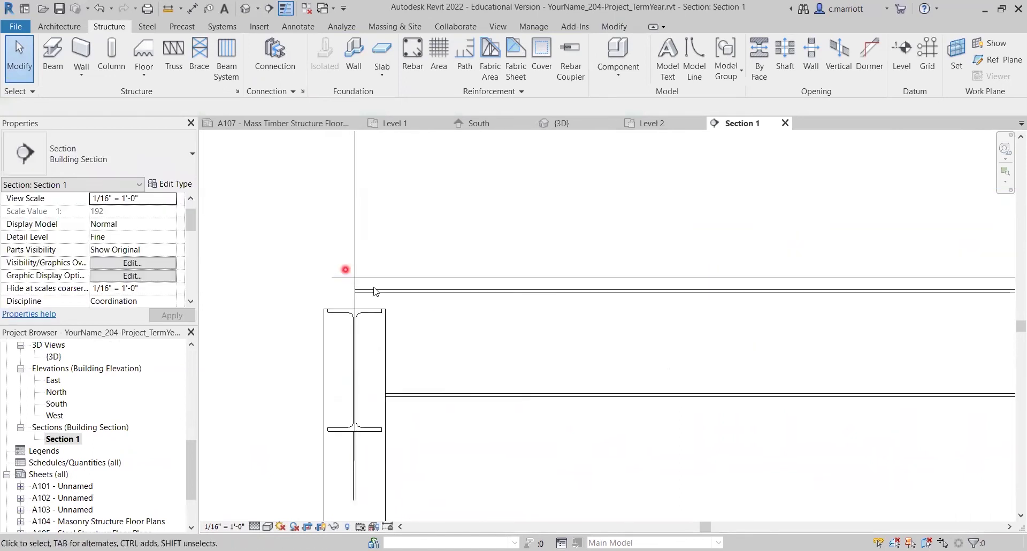
# Try to measure the distance from the top of the W14X34 beam to the Level 3 line at grid line 5
pyautogui.click(167, 9)
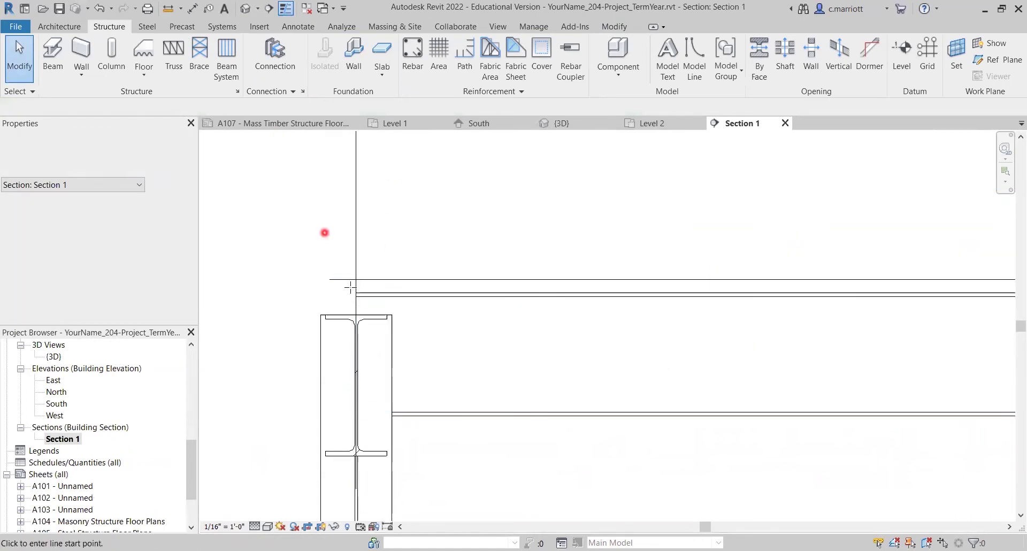
pyautogui.click(356, 290)
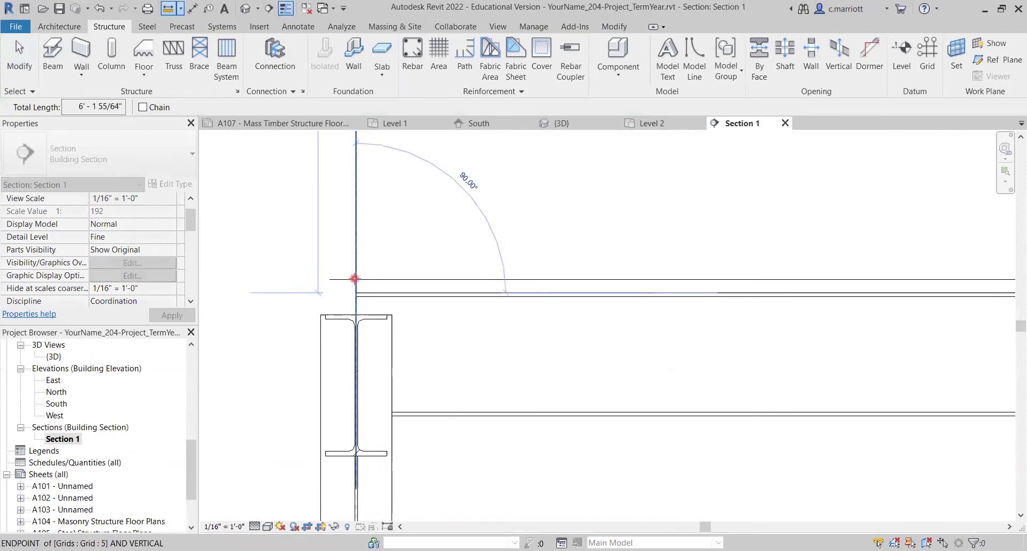
pyautogui.scroll(-6, 355, 280)
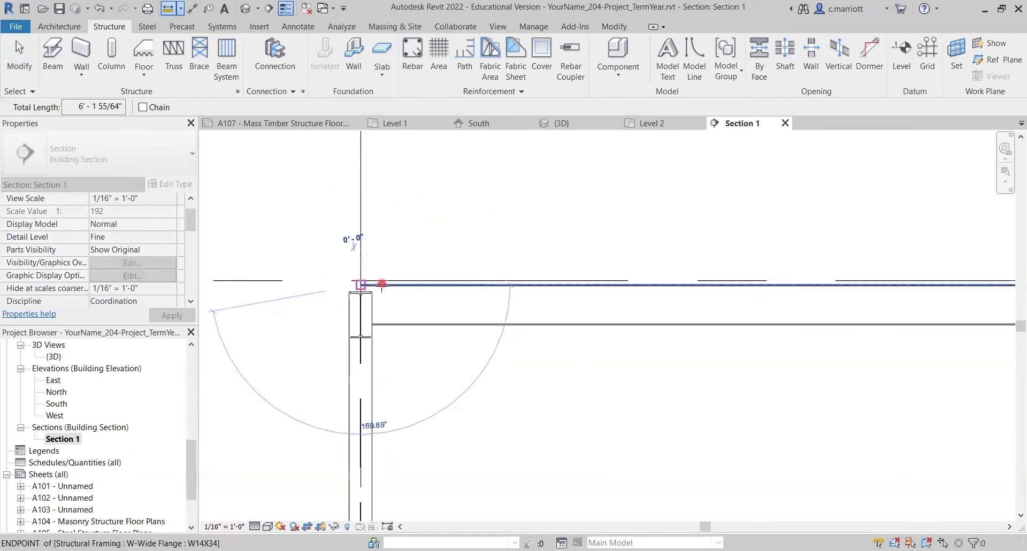
pyautogui.scroll(3, 369, 280)
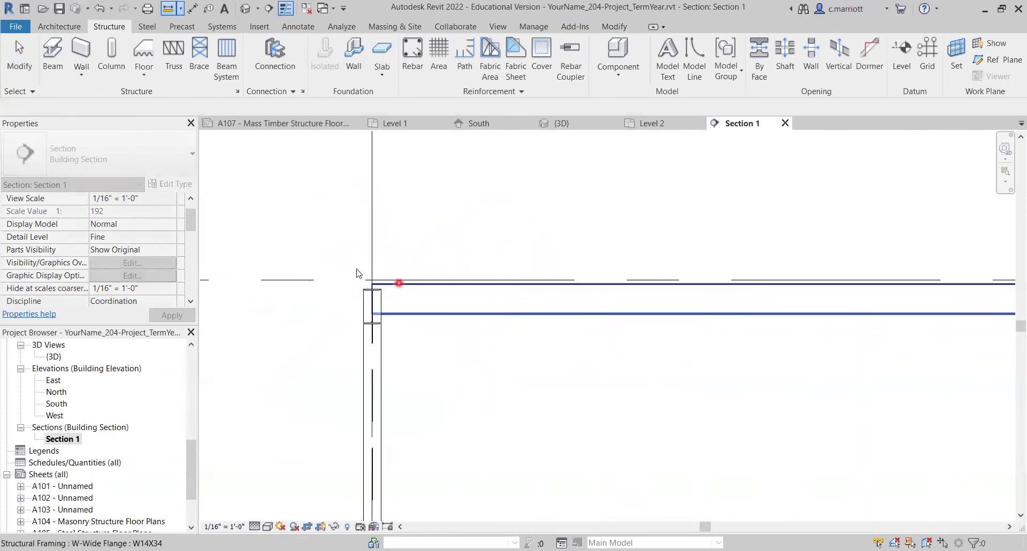
pyautogui.press('Escape')
pyautogui.press('Escape')
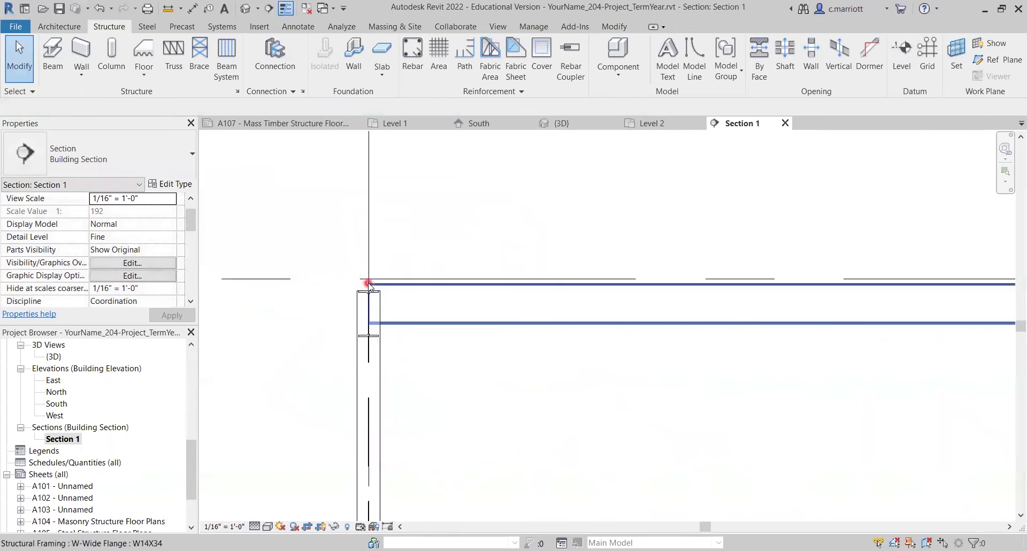
# Inspect the top level and top offset of the W8X40 column at grid line 5 against the beams it supports
pyautogui.scroll(2, 369, 283)
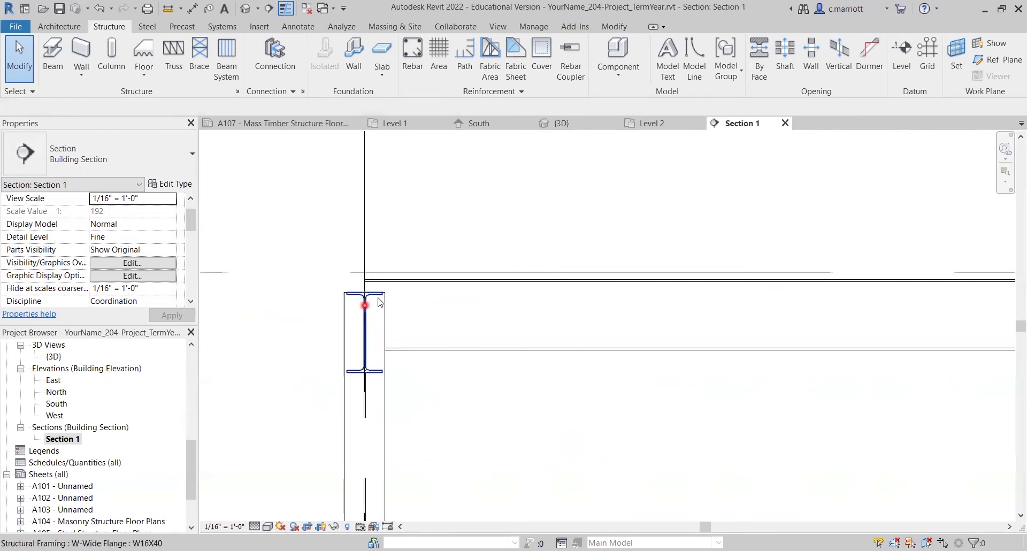
pyautogui.scroll(2, 380, 326)
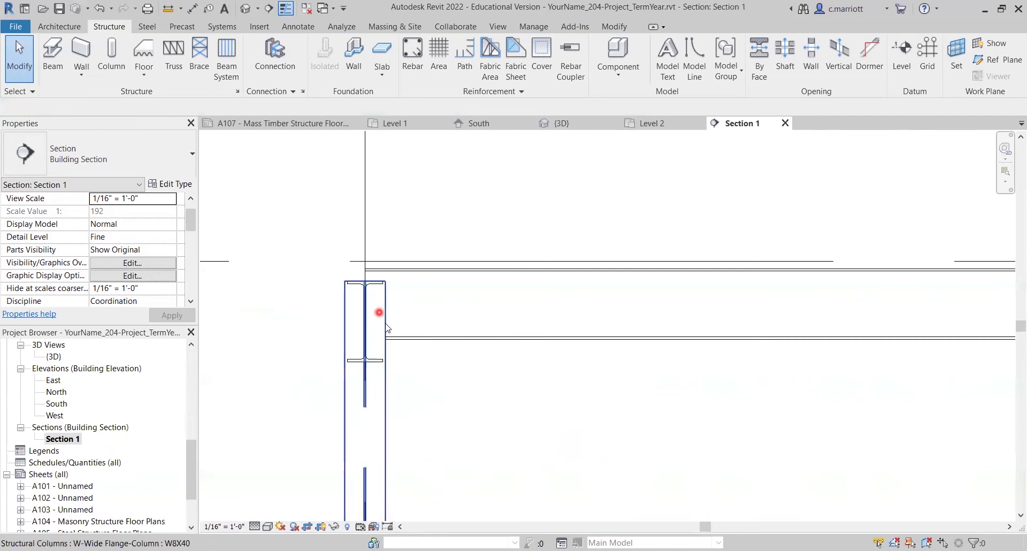
pyautogui.click(386, 410)
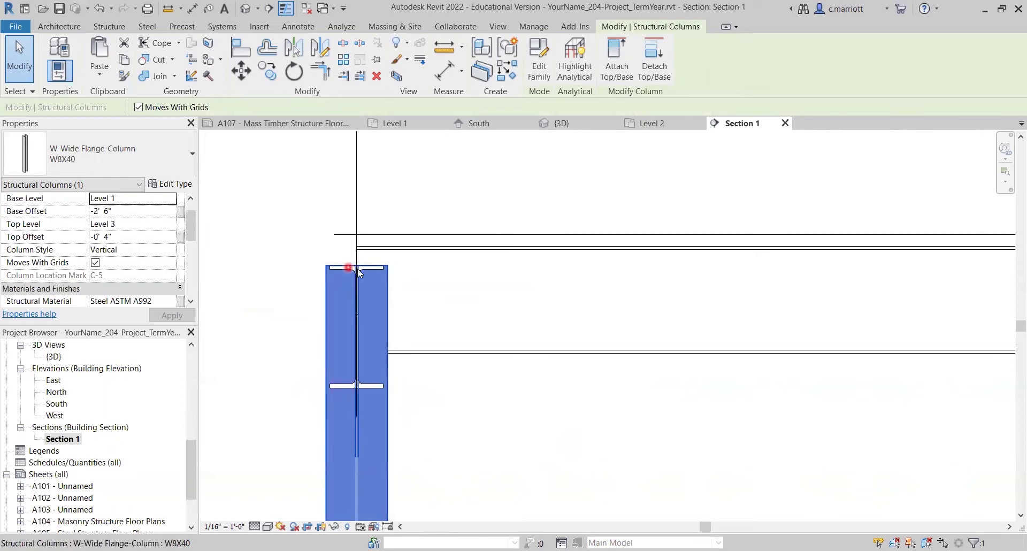
pyautogui.click(399, 360)
pyautogui.scroll(-5, 407, 369)
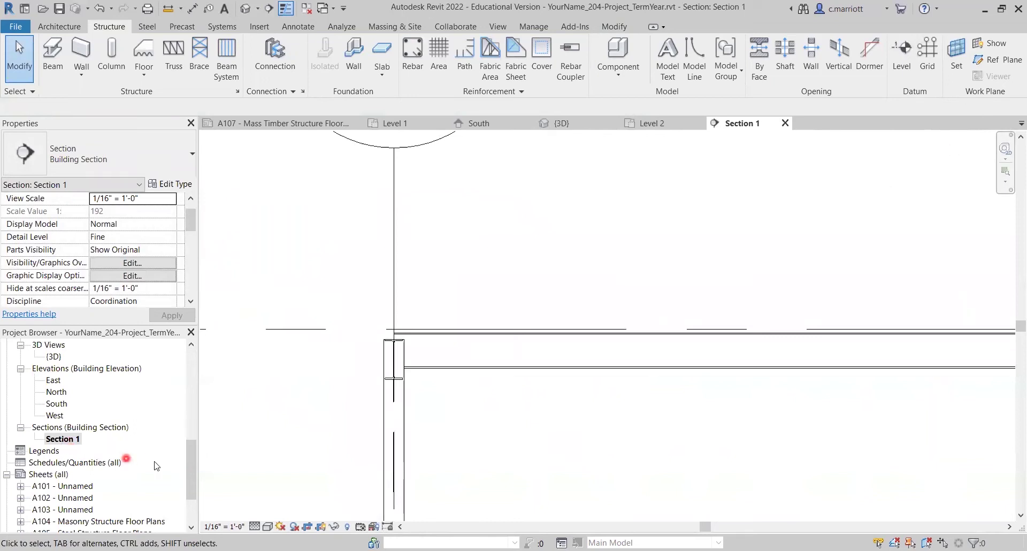
pyautogui.scroll(-2, 123, 460)
pyautogui.scroll(3, 93, 454)
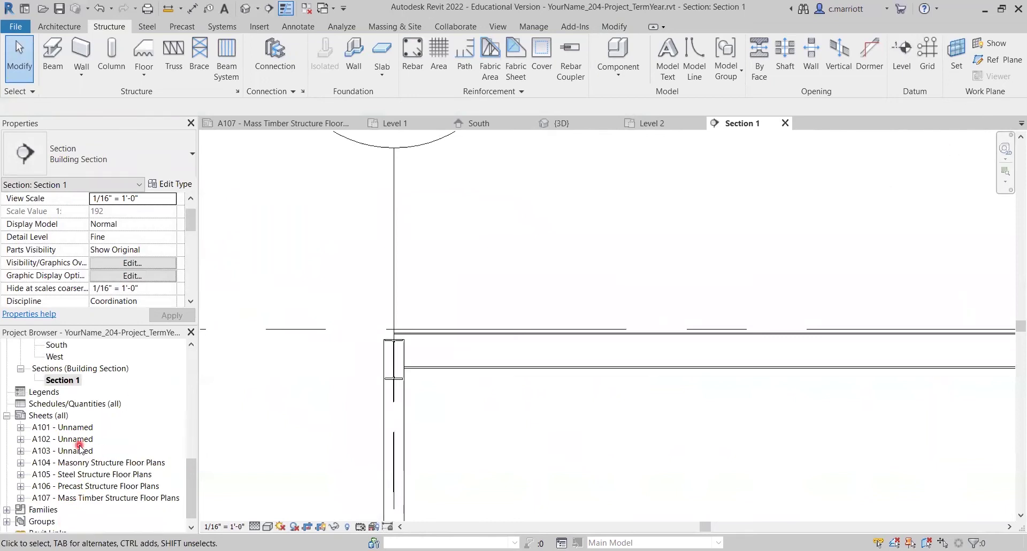
pyautogui.doubleClick(56, 394)
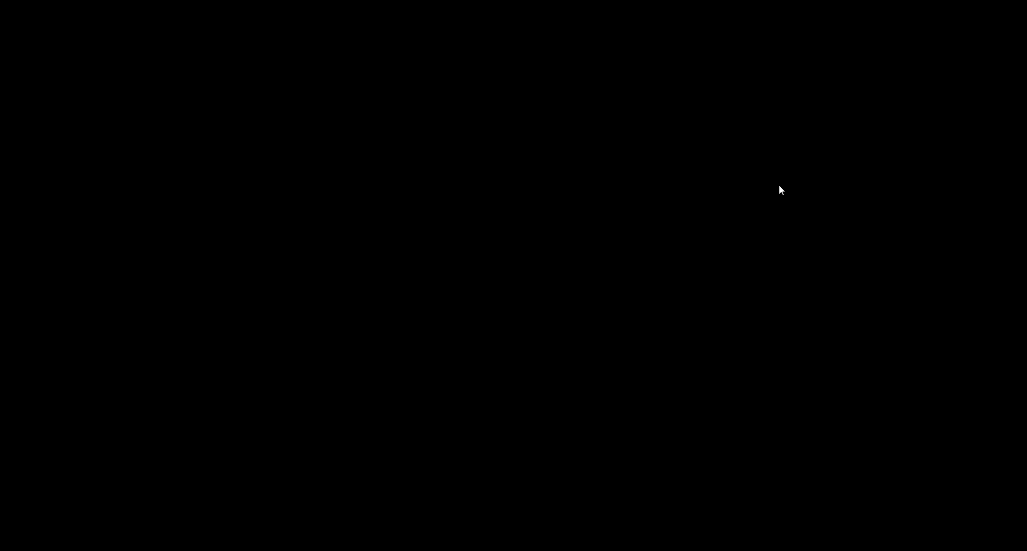
# Search the online Autodesk family library for "k-series"
pyautogui.click(794, 185)
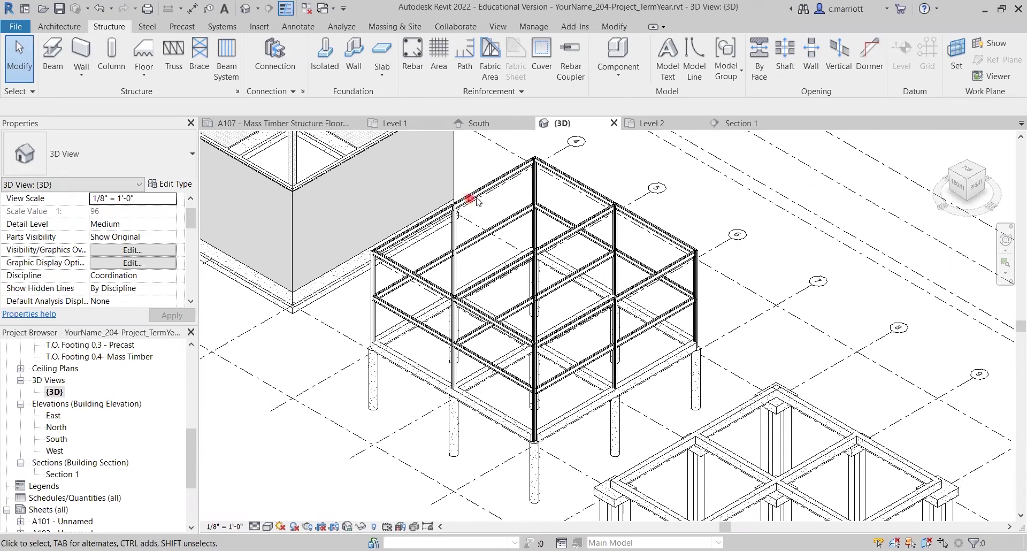
pyautogui.click(260, 27)
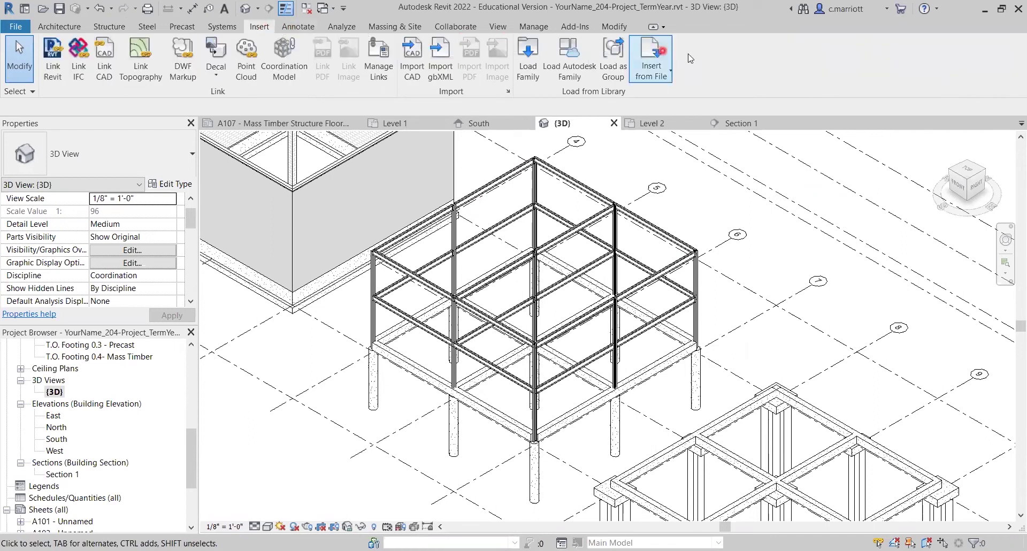
pyautogui.click(570, 68)
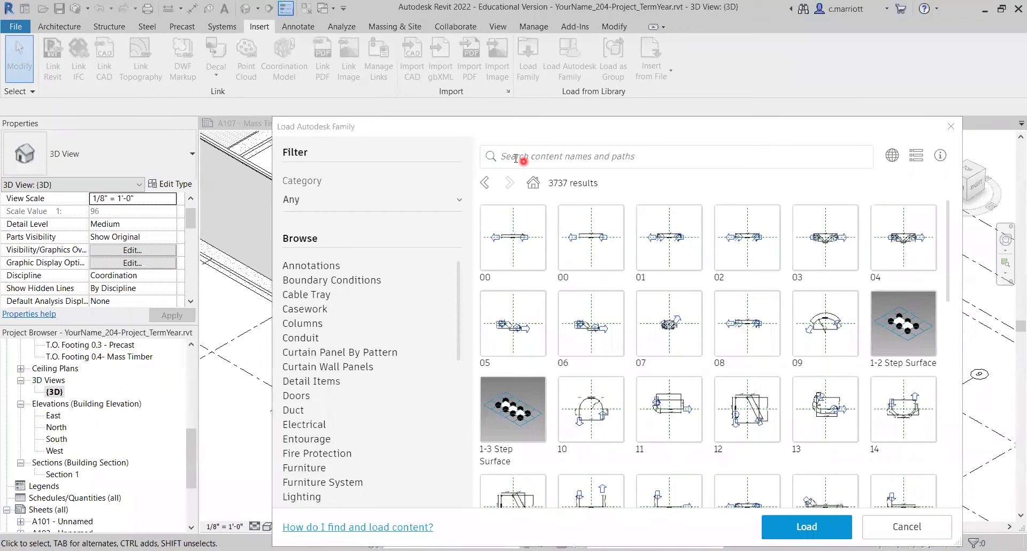
pyautogui.click(515, 157)
pyautogui.write('k')
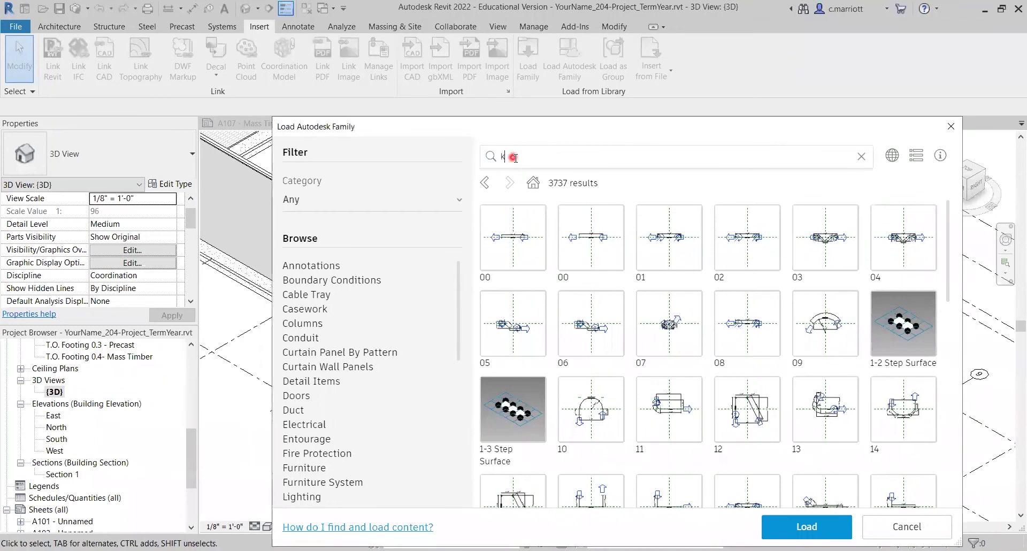
pyautogui.write('-series')
pyautogui.press('Return')
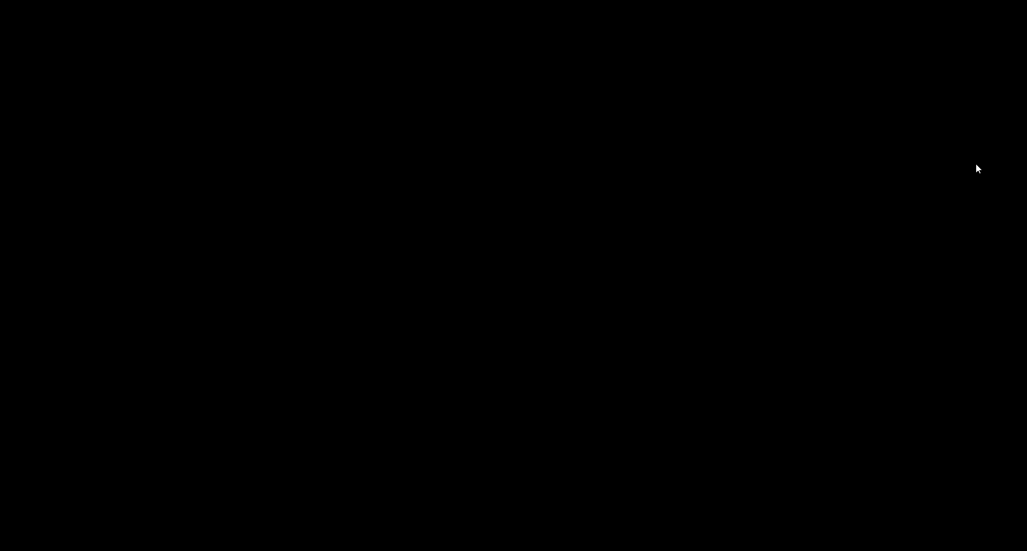
# Load the K-Series Bar Joist-Rod Web family into the project with only the 14K4 type
pyautogui.click(569, 238)
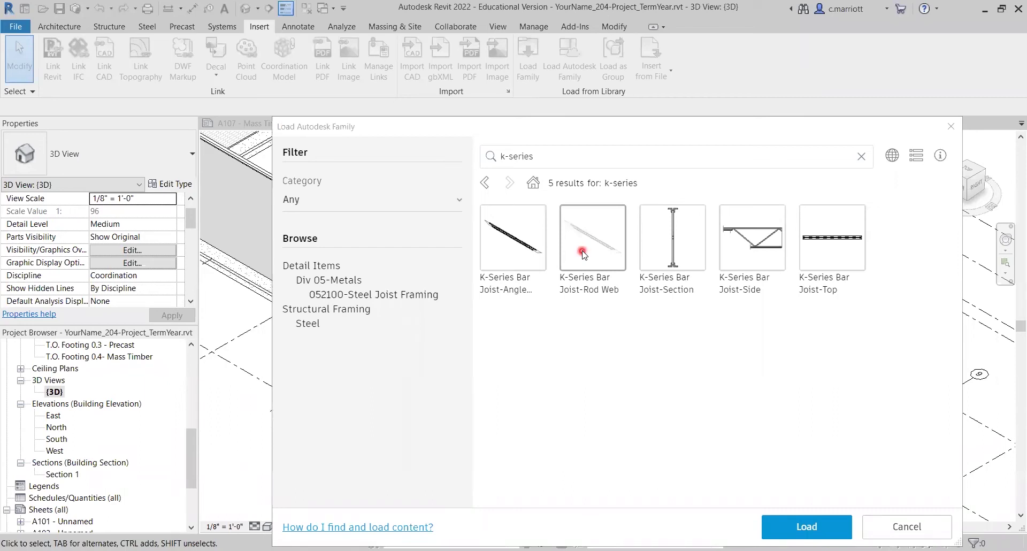
pyautogui.click(583, 254)
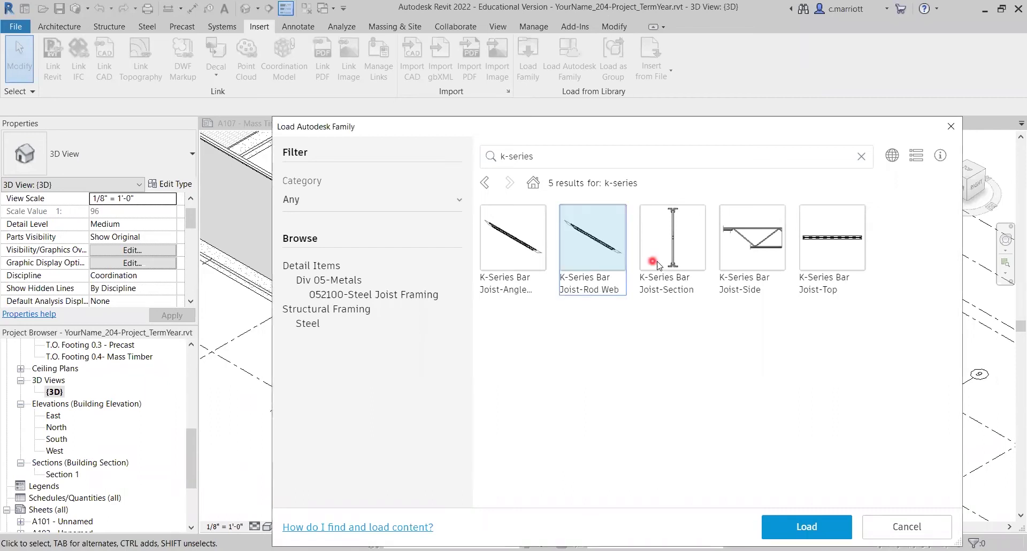
pyautogui.click(801, 527)
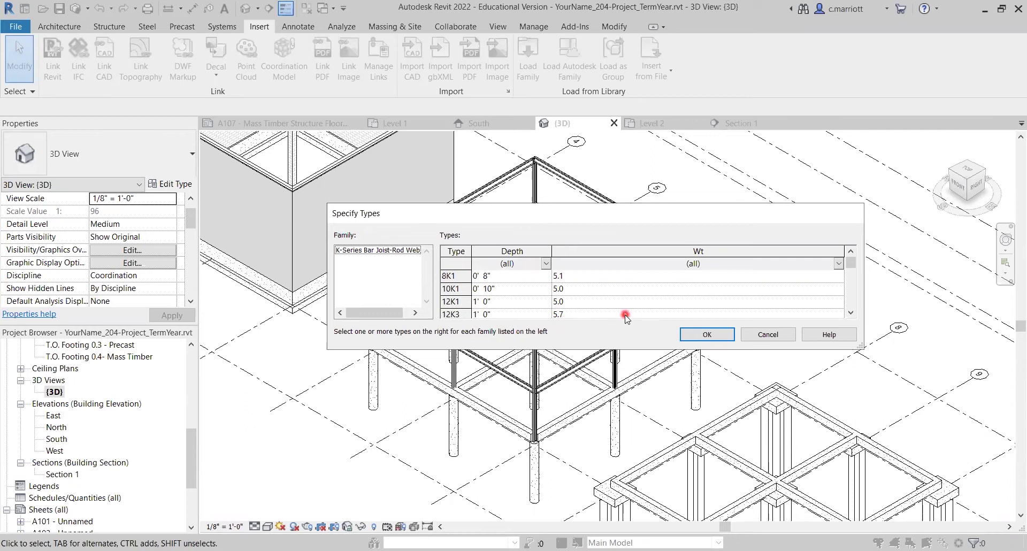
pyautogui.click(851, 297)
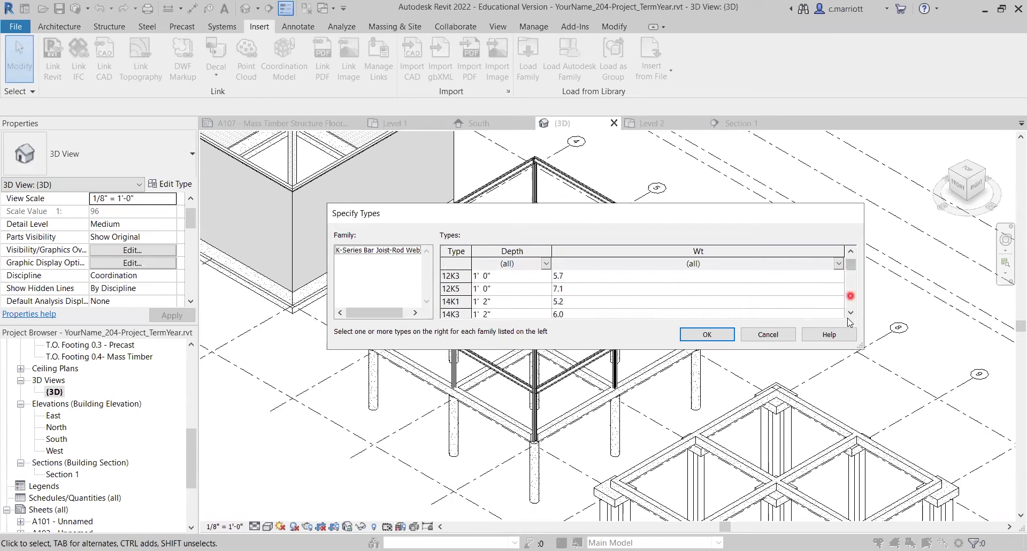
pyautogui.click(850, 313)
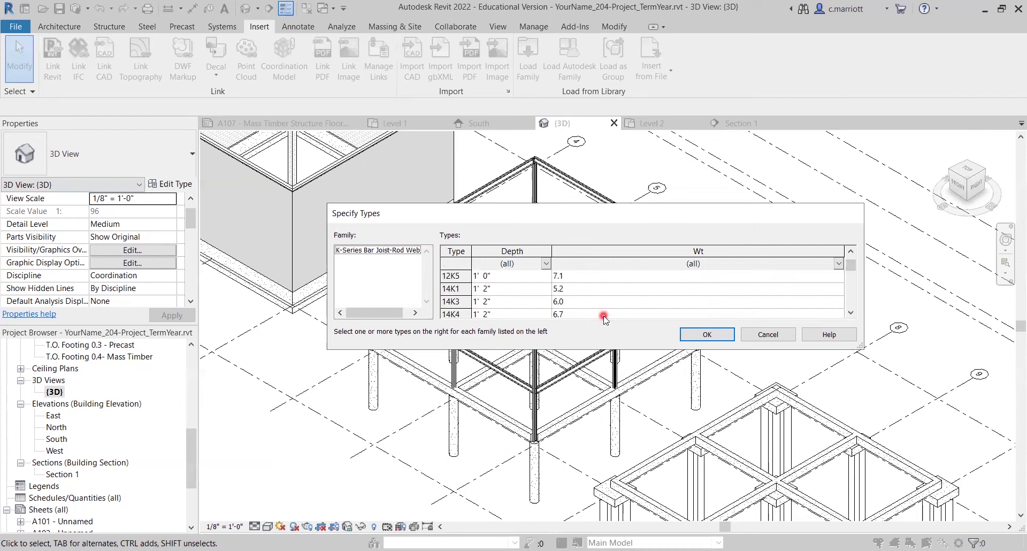
pyautogui.click(449, 314)
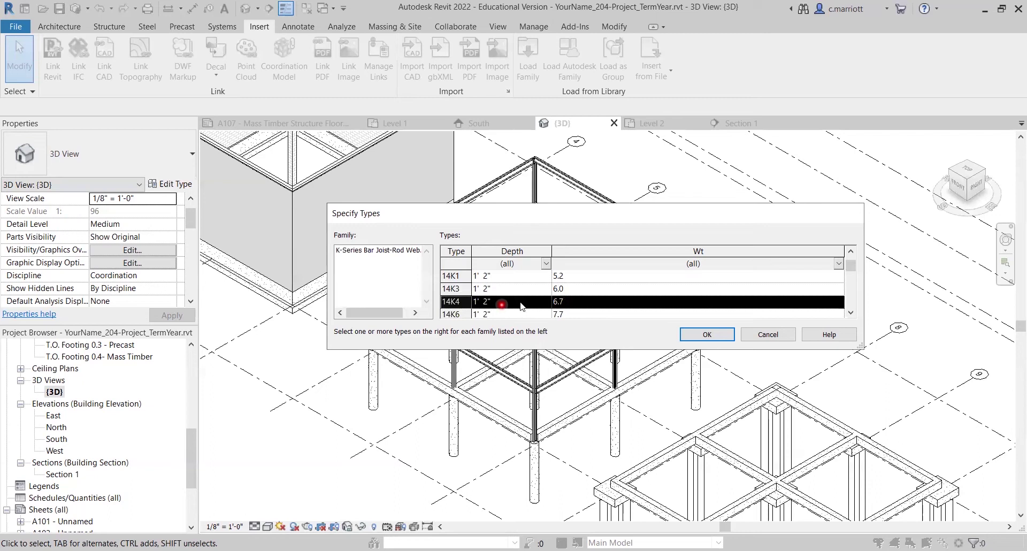
pyautogui.click(695, 335)
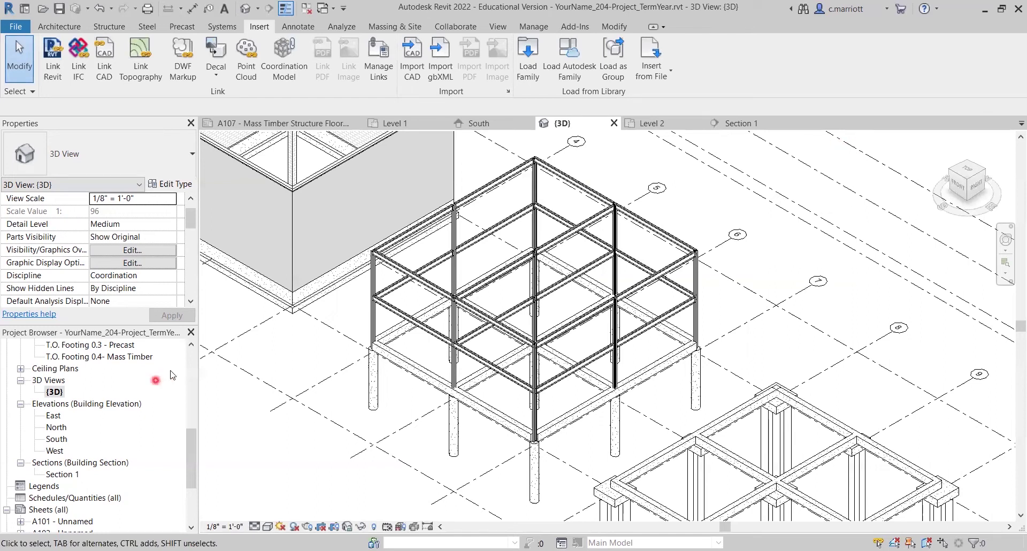
# Open the Level 2 floor plan at the steel structure
pyautogui.click(192, 364)
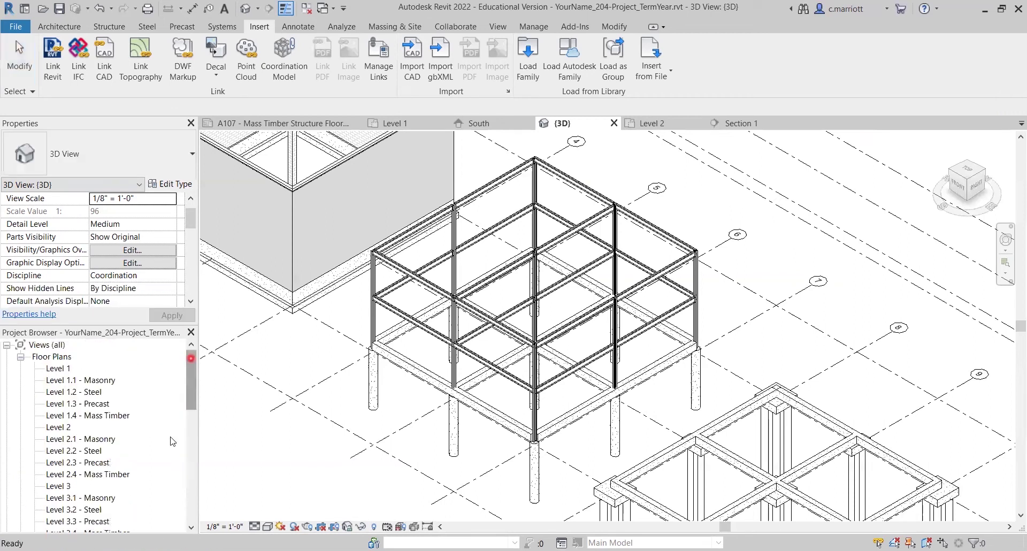
pyautogui.doubleClick(55, 428)
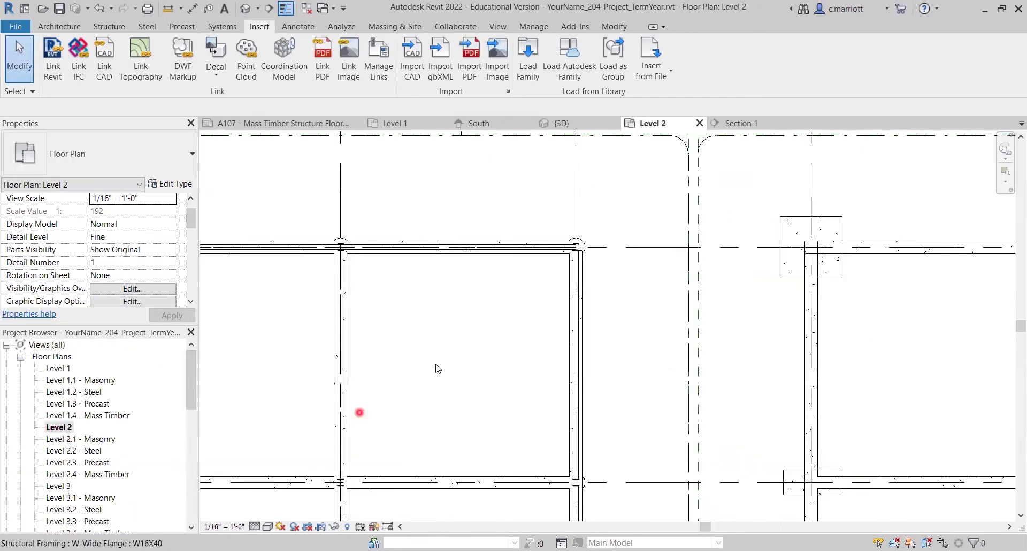
pyautogui.moveTo(349, 267); pyautogui.dragTo(373, 162, button='middle')
pyautogui.scroll(1, 449, 374)
pyautogui.moveTo(453, 374); pyautogui.dragTo(475, 353, button='middle')
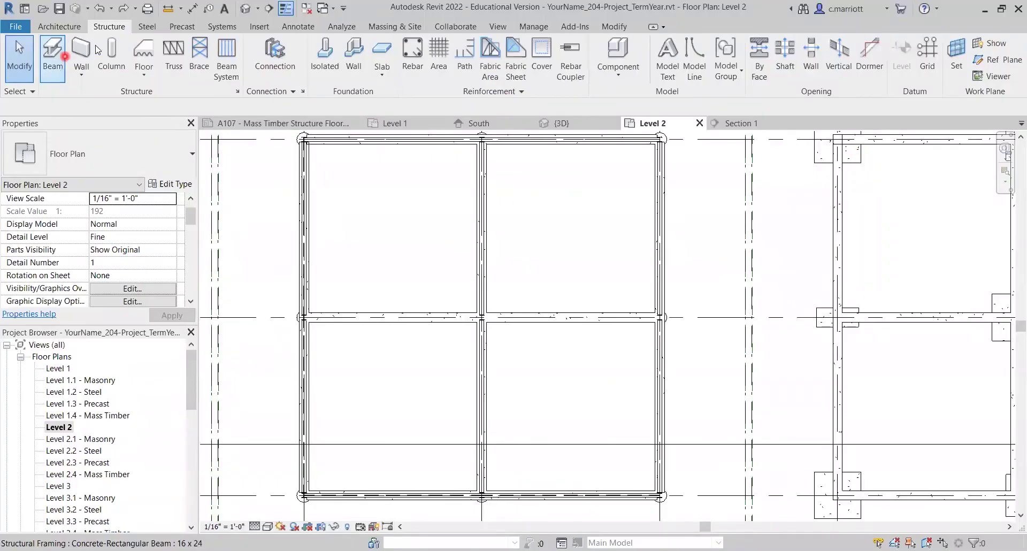
# Place a horizontal 14K4 joist across the steel structure's lower-left bay, between its side beams and about 3' 3" above the bottom beam
pyautogui.click(51, 61)
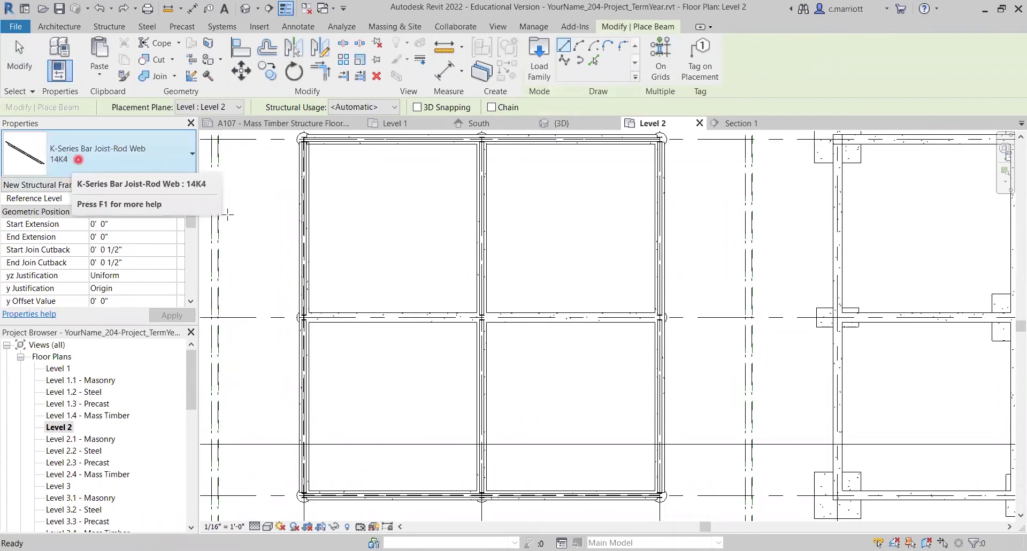
pyautogui.moveTo(476, 328); pyautogui.dragTo(420, 211, button='middle')
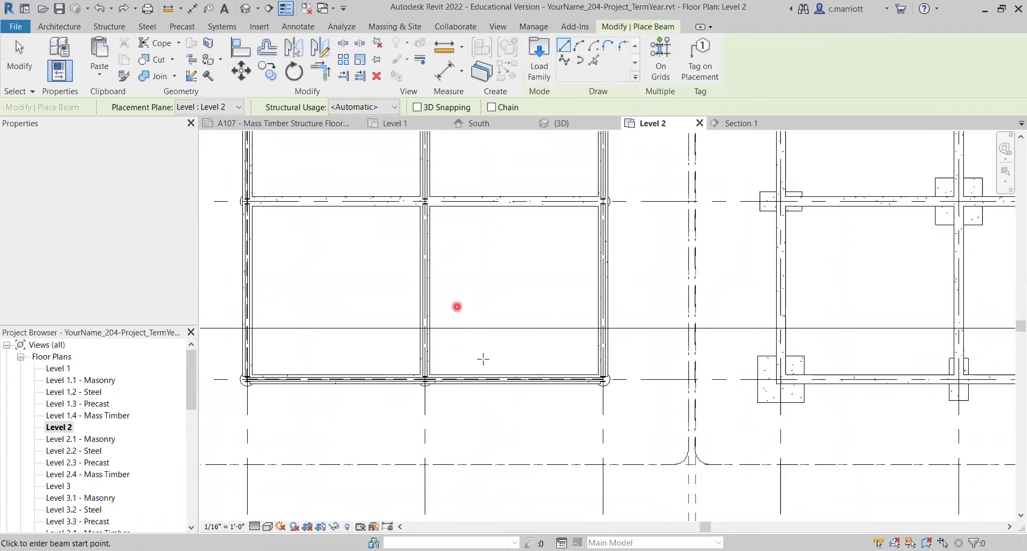
pyautogui.moveTo(365, 368); pyautogui.dragTo(459, 357, button='middle')
pyautogui.scroll(1, 385, 365)
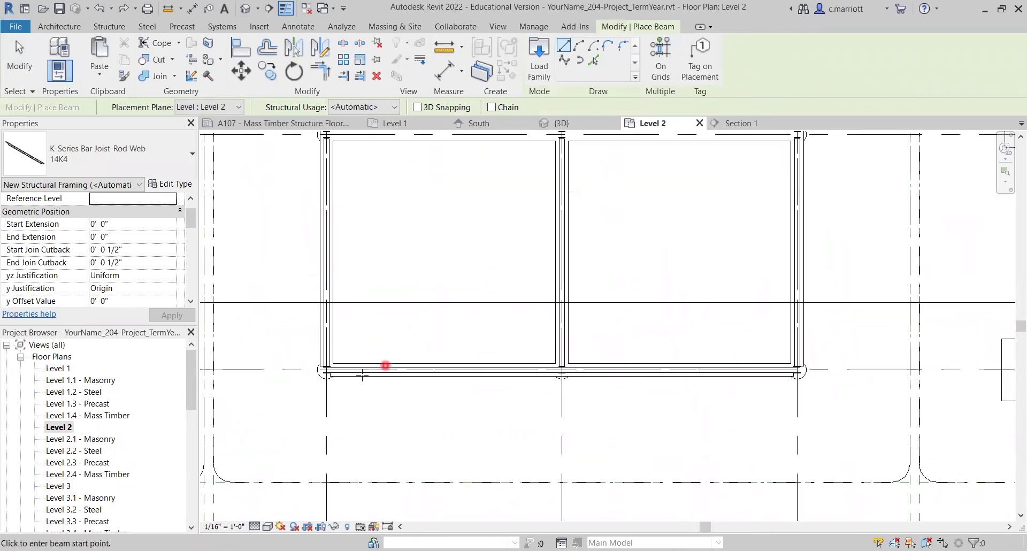
pyautogui.scroll(4, 364, 374)
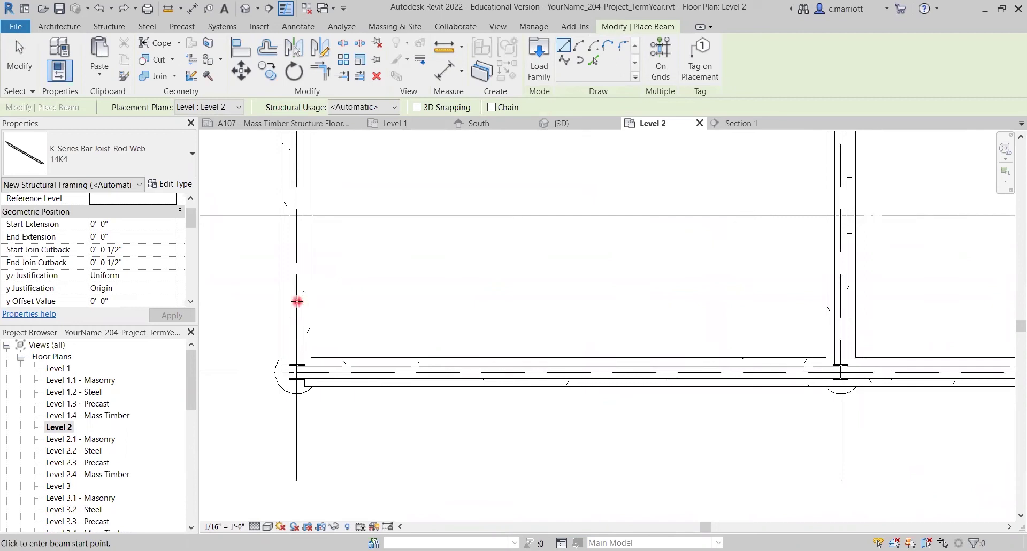
pyautogui.click(297, 301)
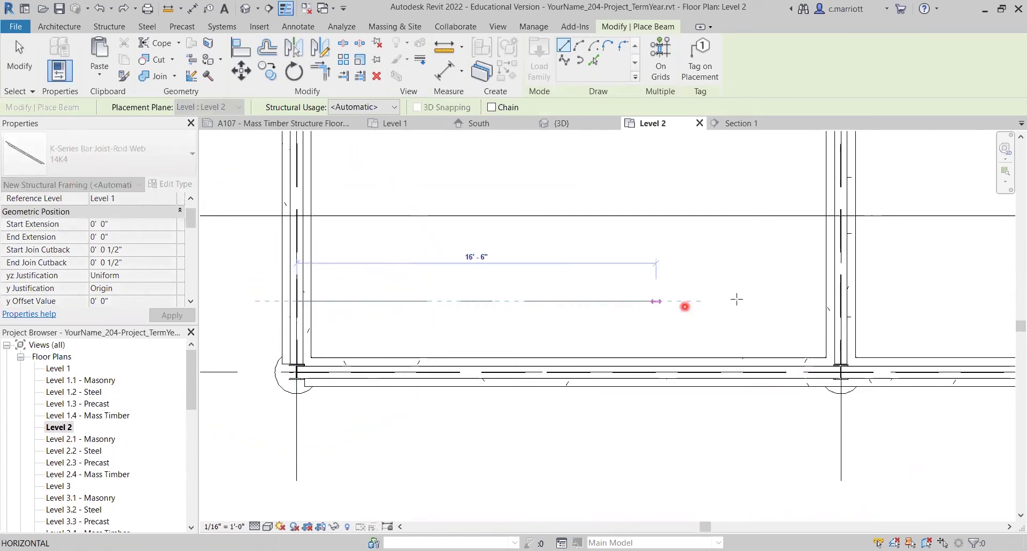
pyautogui.click(843, 305)
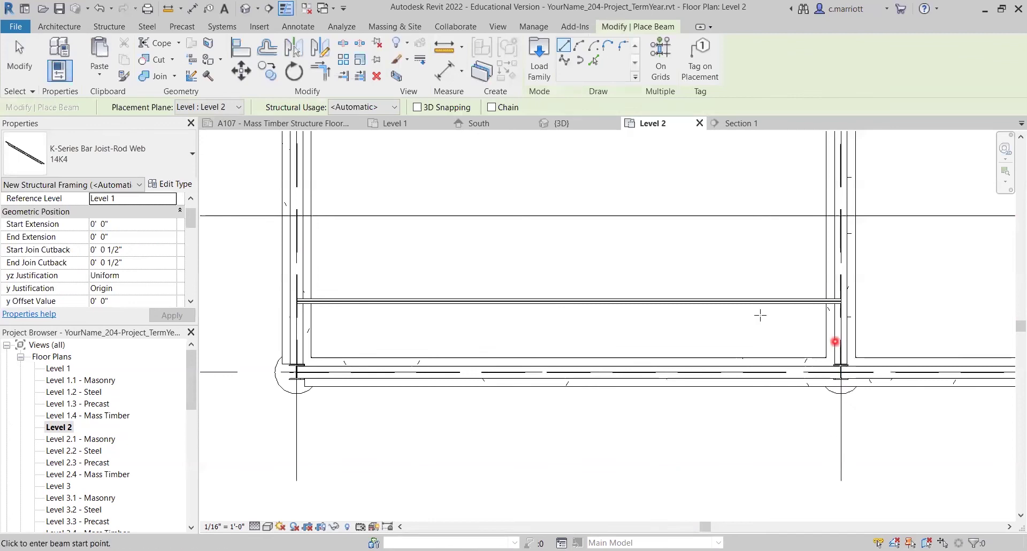
pyautogui.press('Escape')
pyautogui.press('Escape')
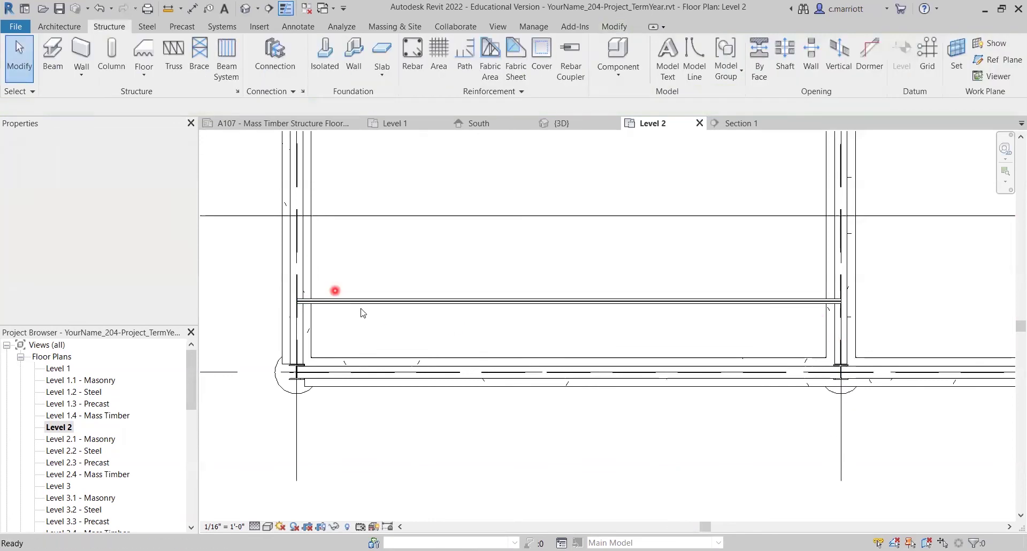
# Set the start and end level offsets of the 14K4 joist to -0' 4"
pyautogui.click(356, 303)
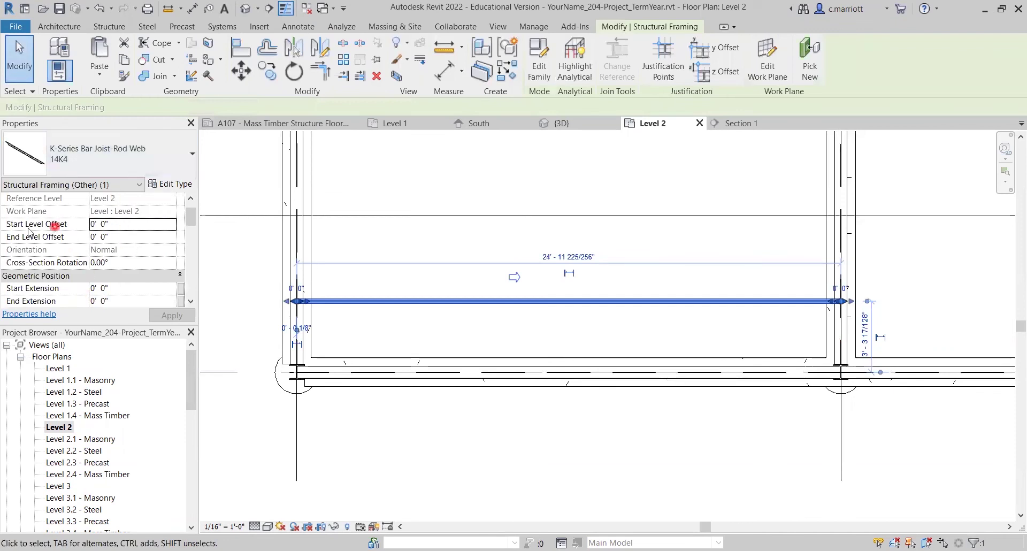
pyautogui.click(99, 225)
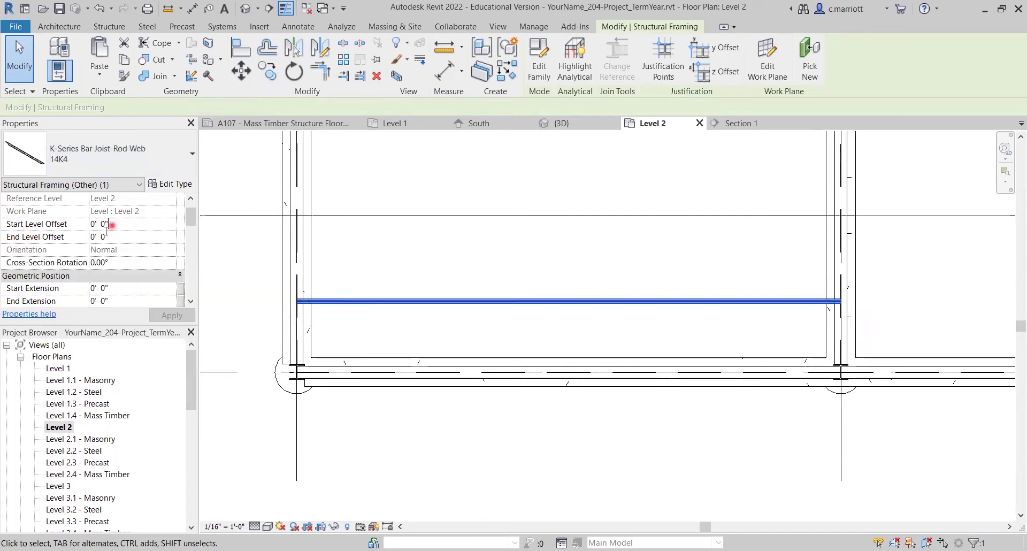
pyautogui.press('Delete')
pyautogui.press('Delete')
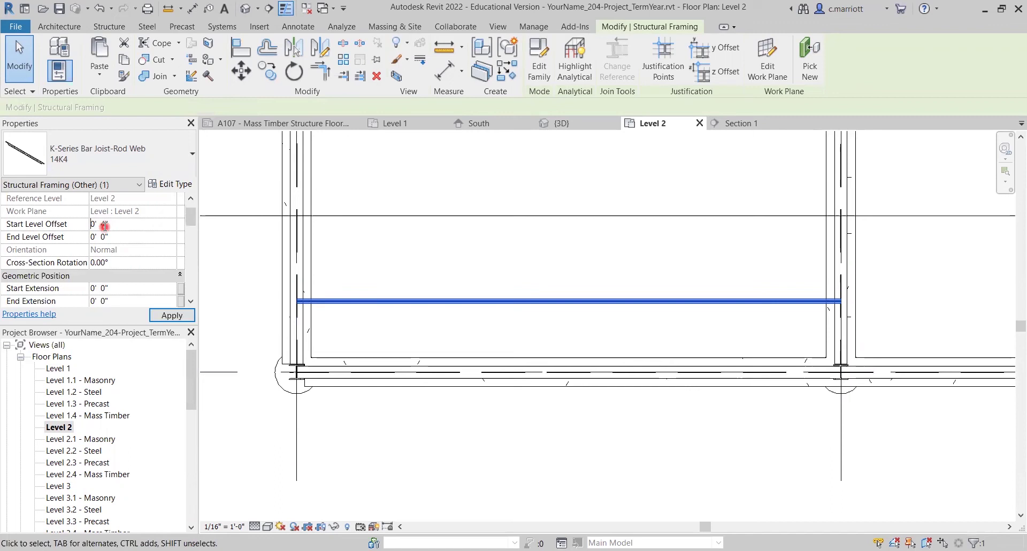
pyautogui.press('Return')
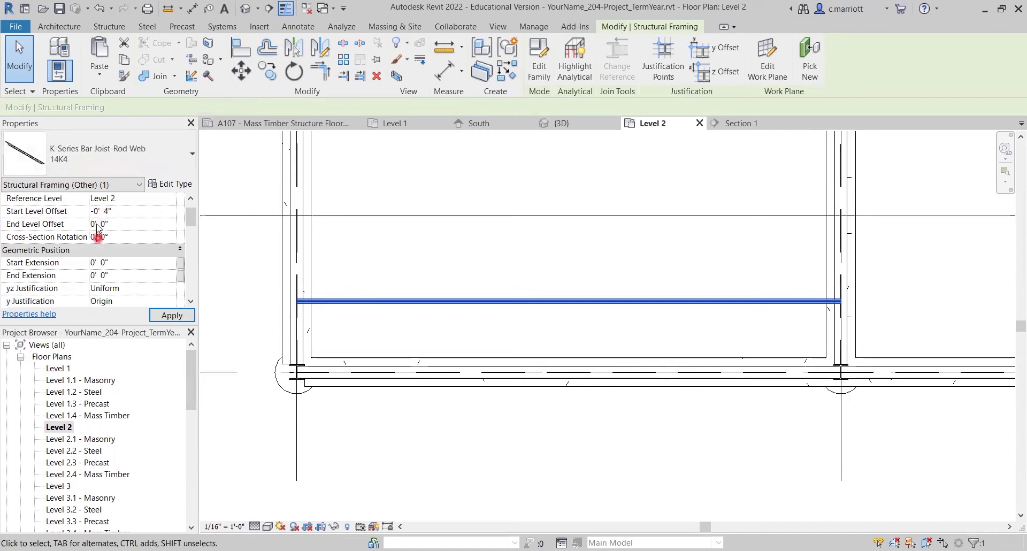
pyautogui.write('-')
pyautogui.click(101, 241)
pyautogui.click(189, 315)
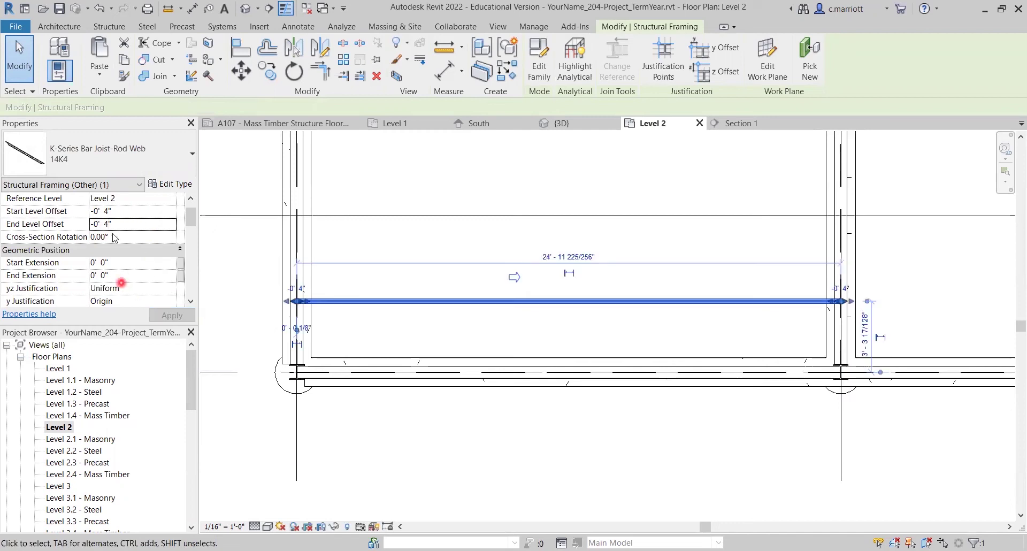
pyautogui.click(131, 210)
# Set the distance from the bottom beam's centerline to the 14K4 joist to 5' 0"
pyautogui.moveTo(419, 301); pyautogui.dragTo(356, 277, button='middle')
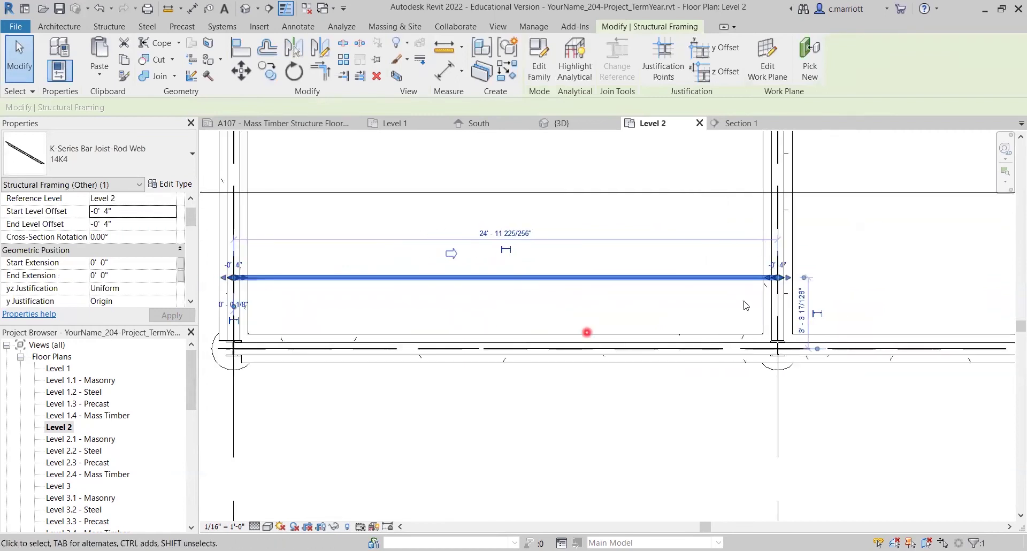
pyautogui.scroll(2, 733, 309)
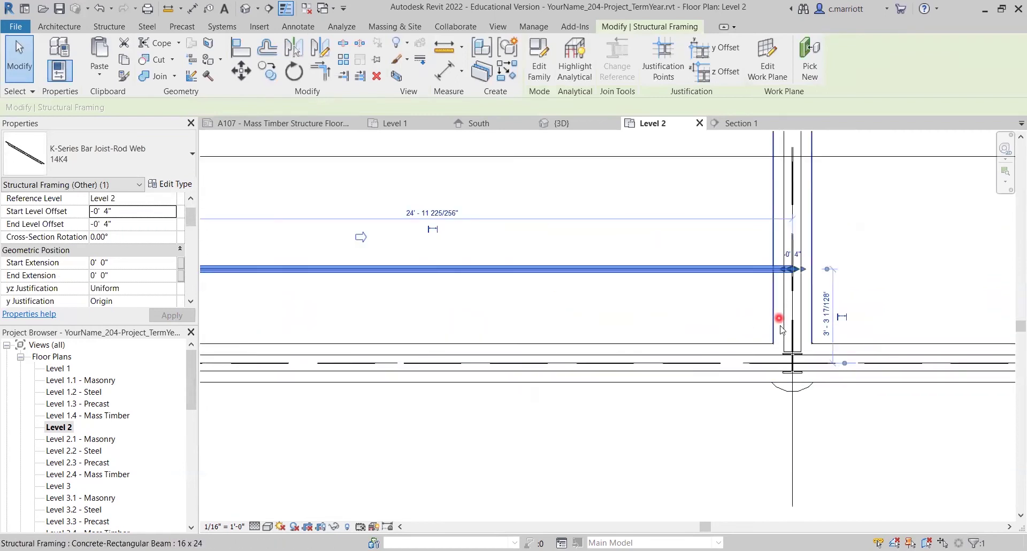
pyautogui.scroll(1, 776, 317)
pyautogui.scroll(1, 775, 318)
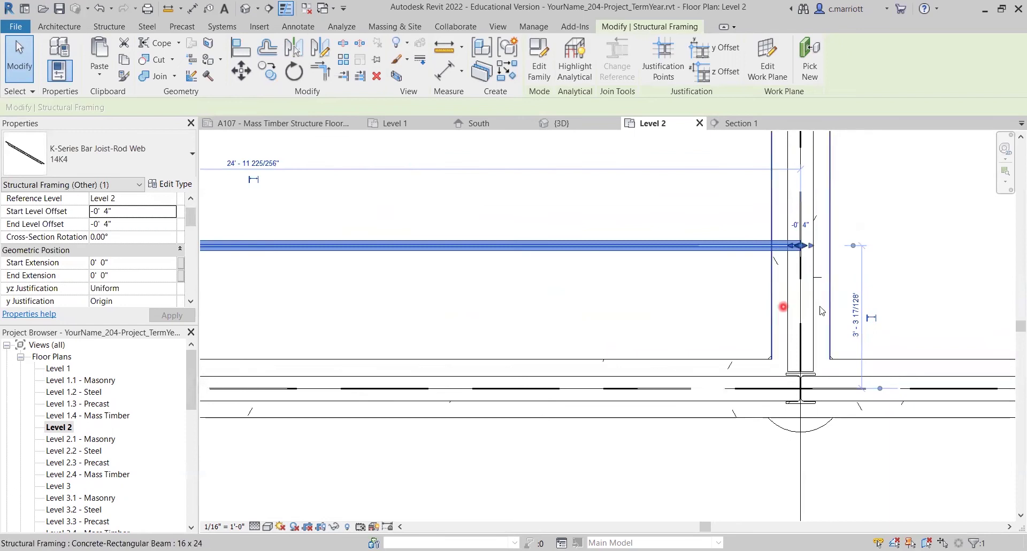
pyautogui.click(856, 316)
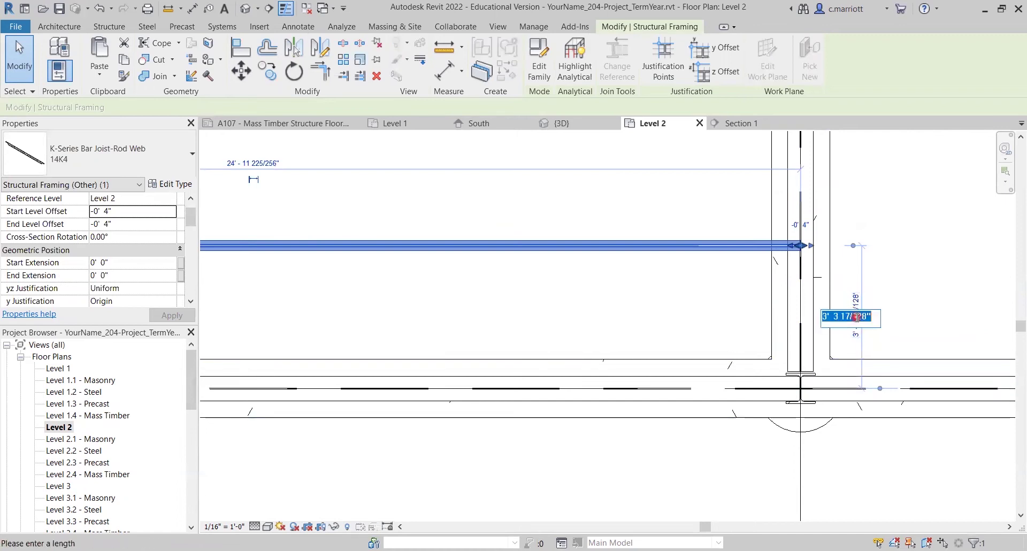
pyautogui.write('5')
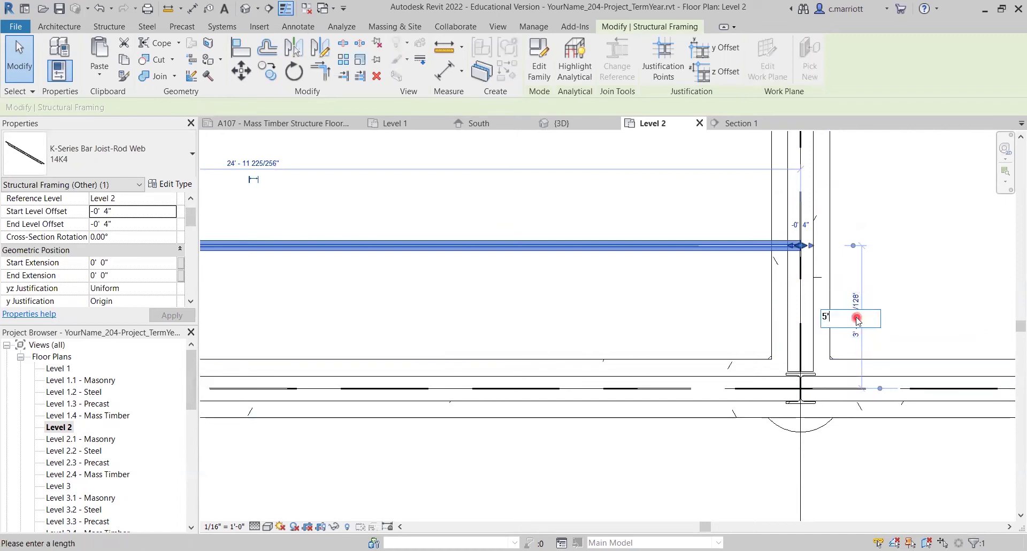
pyautogui.press('Return')
# Copy the lower-left bay's 14K4 joist 5' upward in the Level 2 floor plan
pyautogui.scroll(-2, 724, 318)
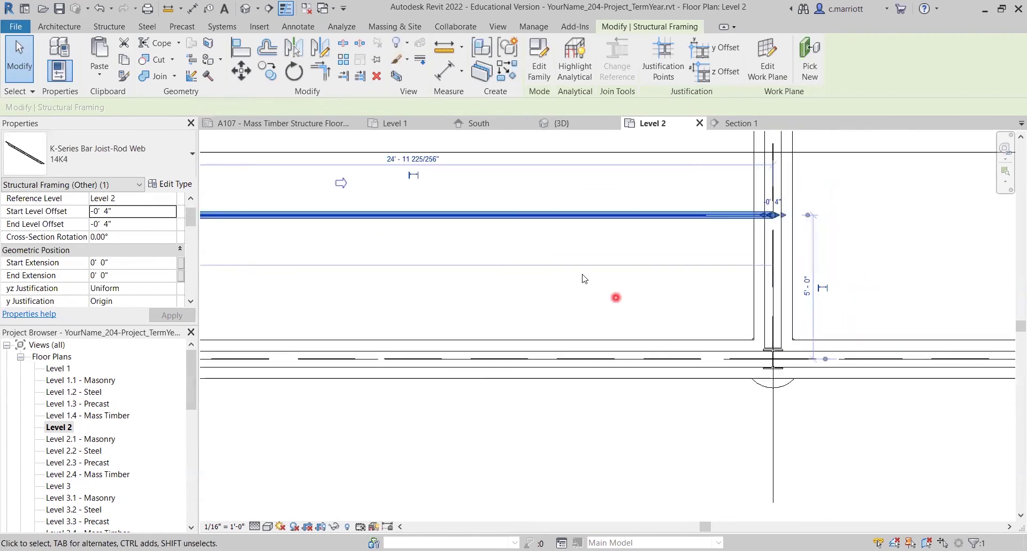
pyautogui.scroll(-3, 584, 278)
pyautogui.moveTo(271, 266); pyautogui.dragTo(353, 383, button='middle')
pyautogui.click(546, 344)
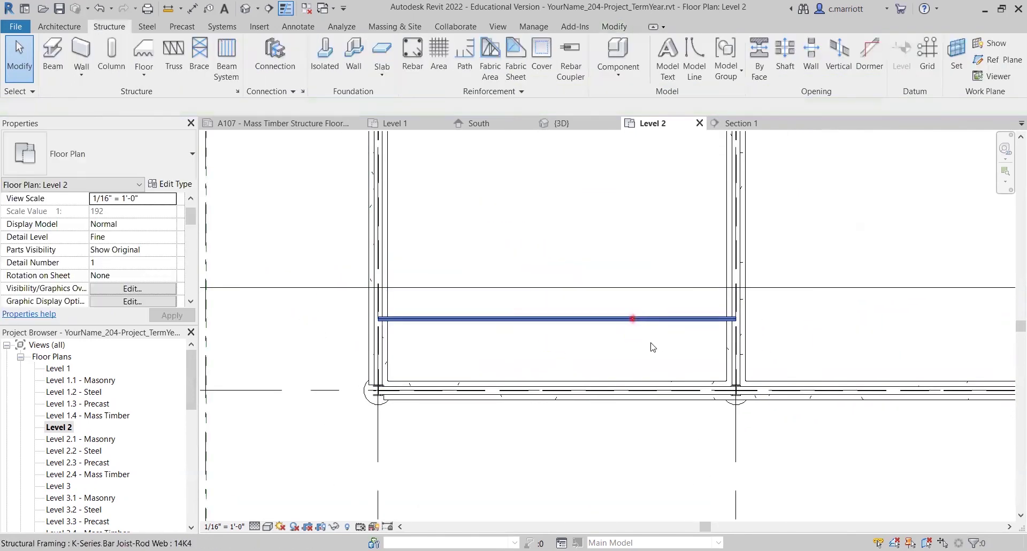
pyautogui.click(632, 318)
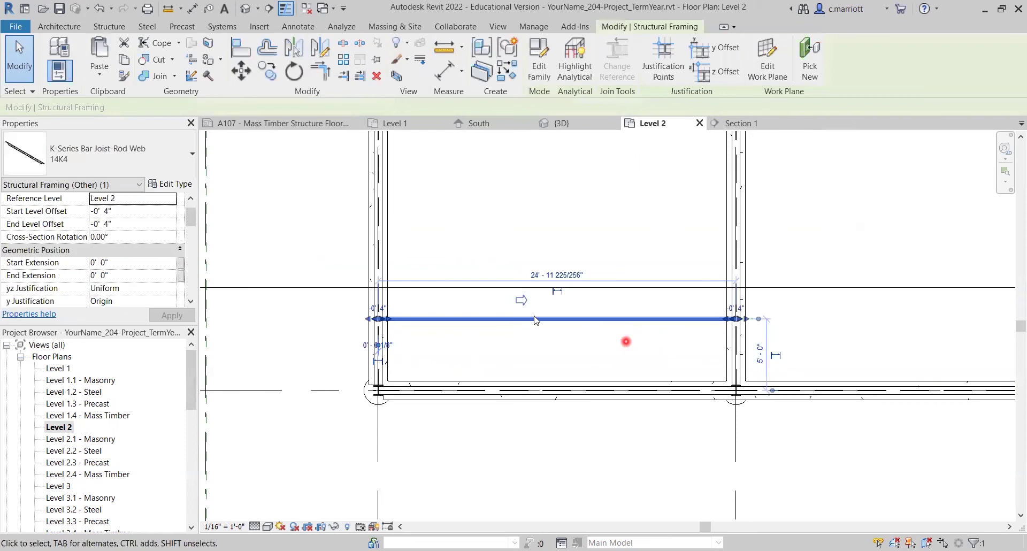
pyautogui.click(267, 72)
pyautogui.click(320, 244)
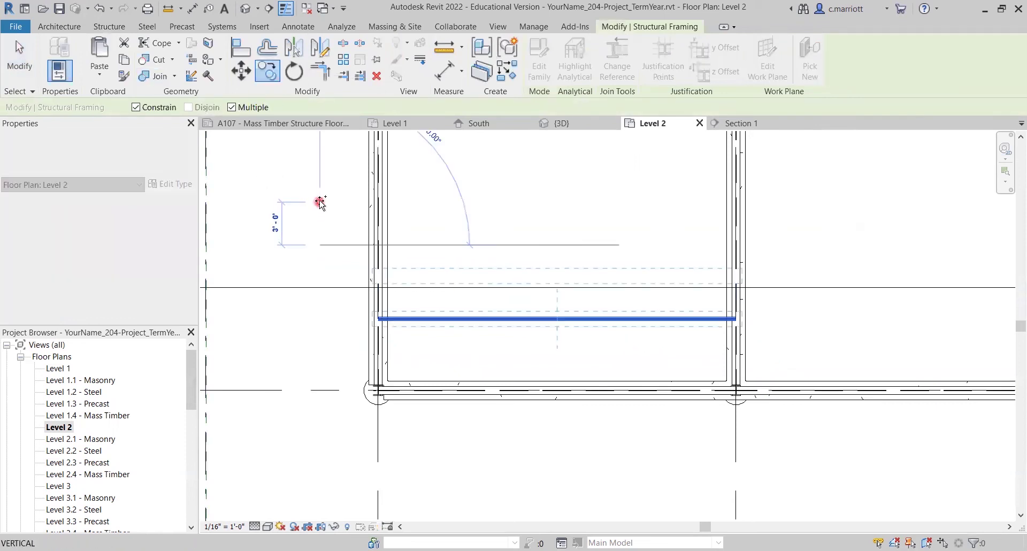
pyautogui.write('5')
pyautogui.press('Return')
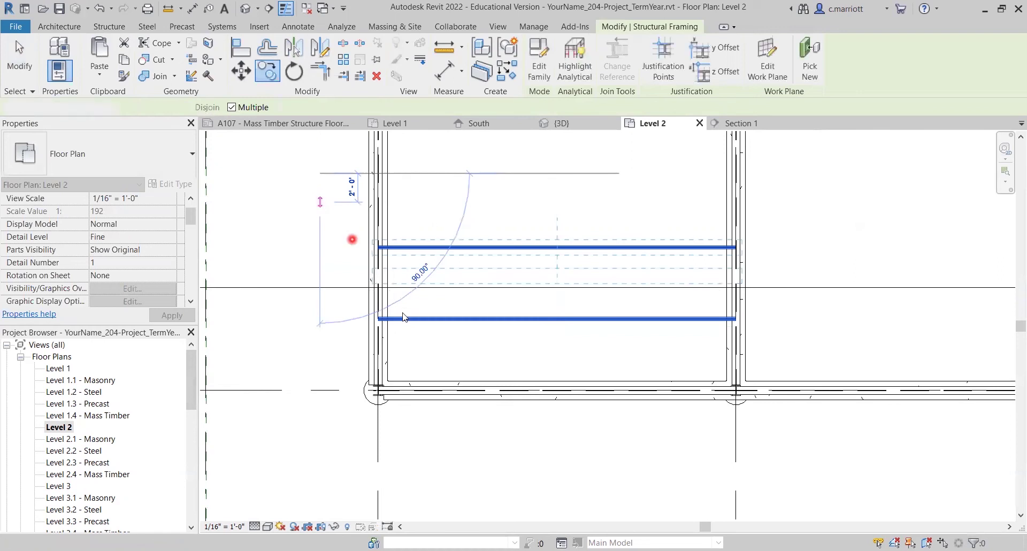
pyautogui.press('Escape')
pyautogui.press('Escape')
pyautogui.scroll(-3, 376, 294)
pyautogui.scroll(-4, 375, 294)
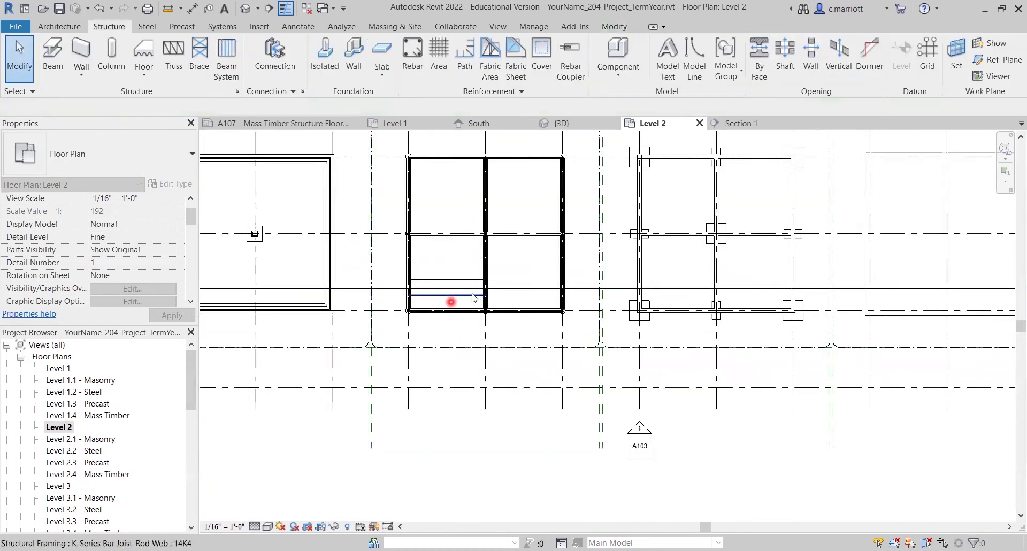
# Open the Section 1 building section to check the joists
pyautogui.scroll(3, 451, 294)
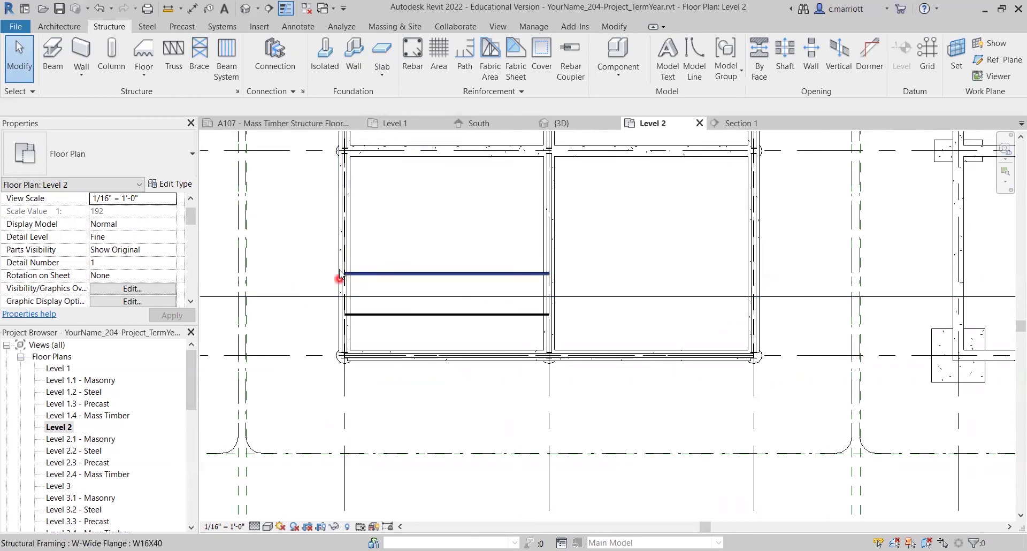
pyautogui.moveTo(295, 274); pyautogui.dragTo(331, 228, button='middle')
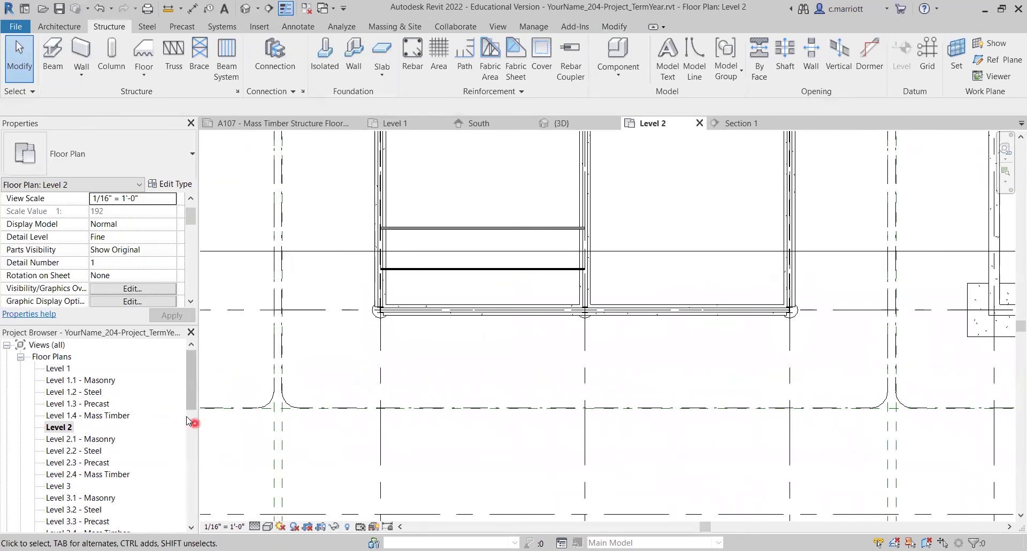
pyautogui.scroll(-4, 137, 468)
pyautogui.scroll(-4, 64, 495)
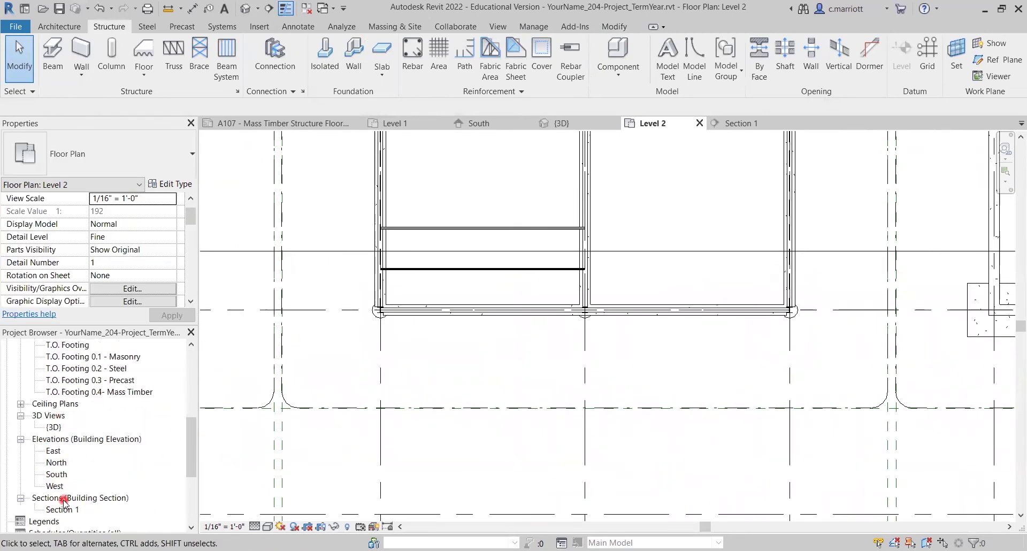
pyautogui.doubleClick(62, 475)
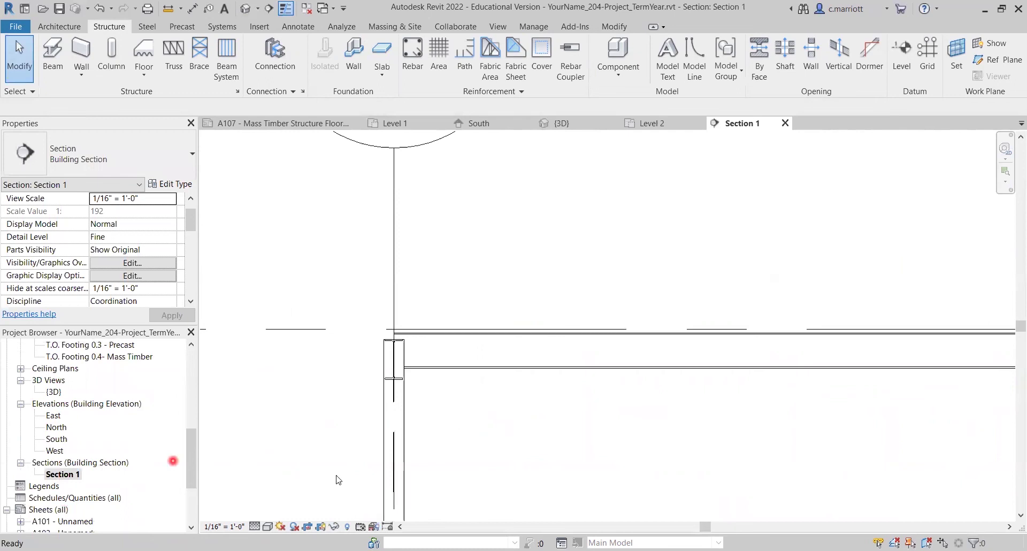
# Examine how the 14K4 joist's end seat meets the W-beam's top flange and where its top chord lies relative to Level 2
pyautogui.scroll(-7, 486, 426)
pyautogui.moveTo(527, 435); pyautogui.dragTo(430, 251, button='middle')
pyautogui.scroll(2, 425, 383)
pyautogui.scroll(6, 323, 355)
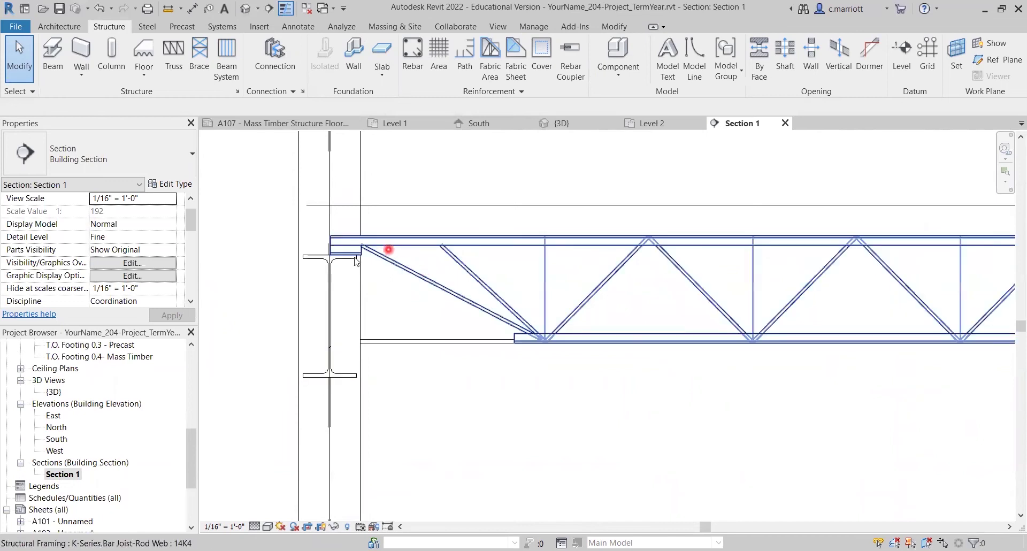
pyautogui.scroll(2, 343, 258)
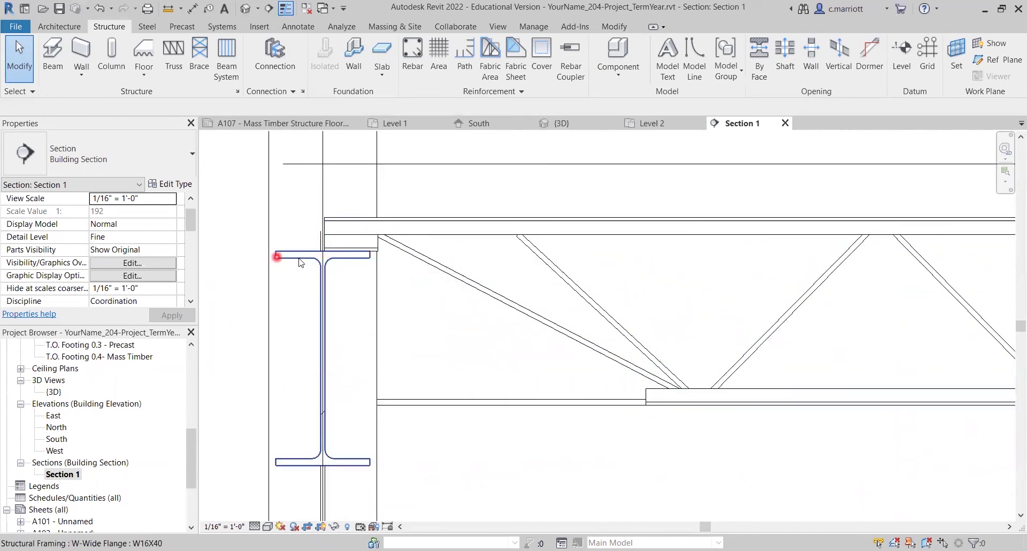
pyautogui.scroll(-2, 385, 337)
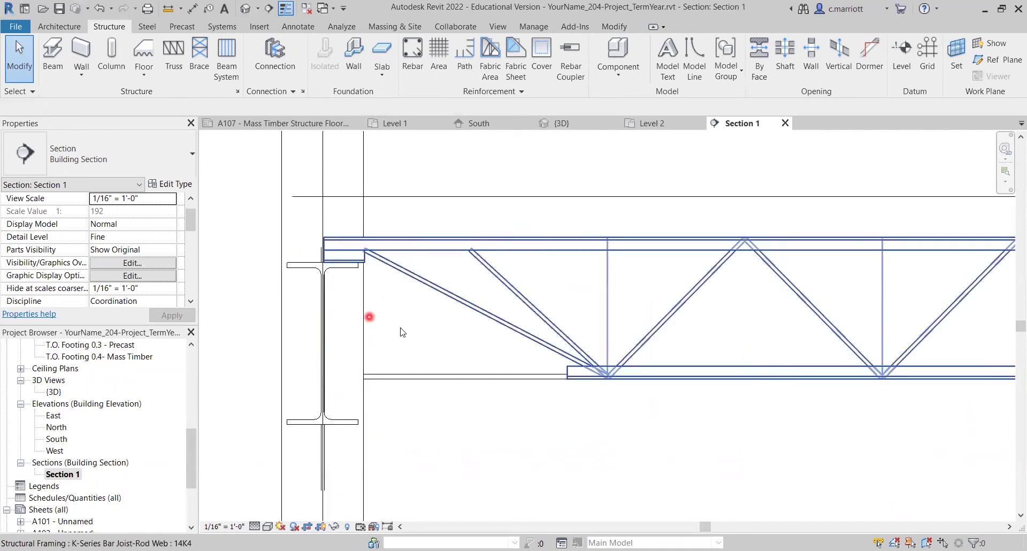
pyautogui.moveTo(408, 280); pyautogui.dragTo(403, 359, button='middle')
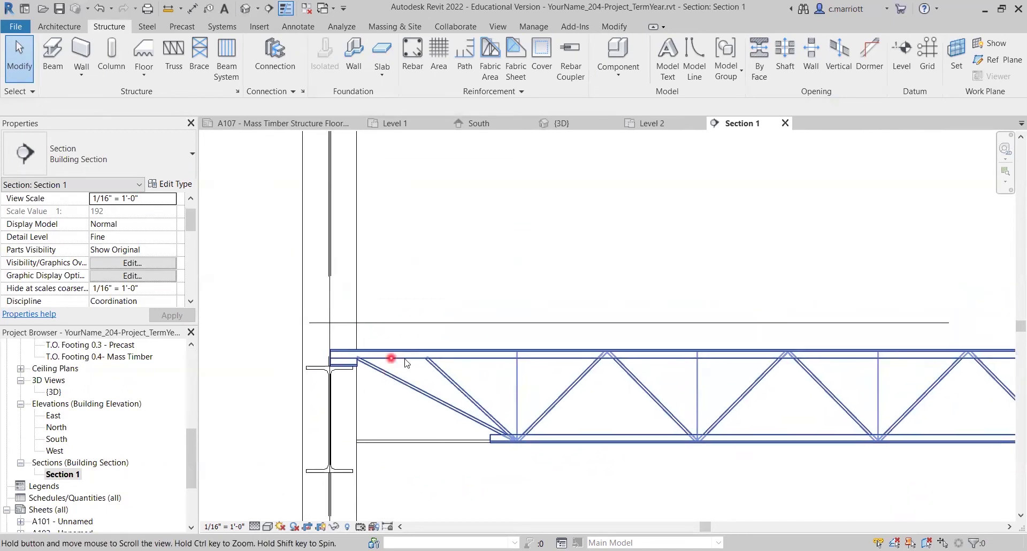
pyautogui.scroll(-3, 455, 355)
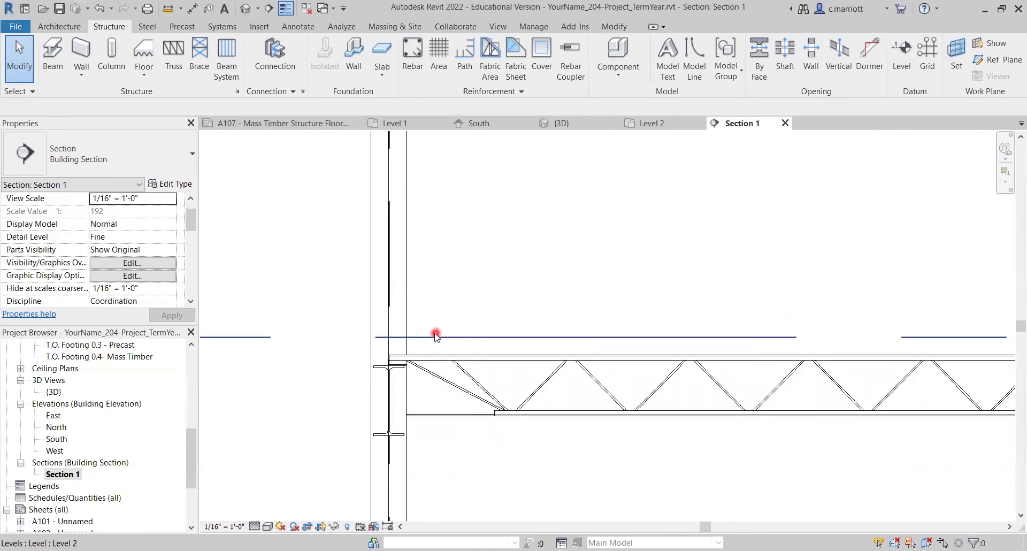
pyautogui.scroll(-2, 423, 339)
pyautogui.scroll(-2, 424, 339)
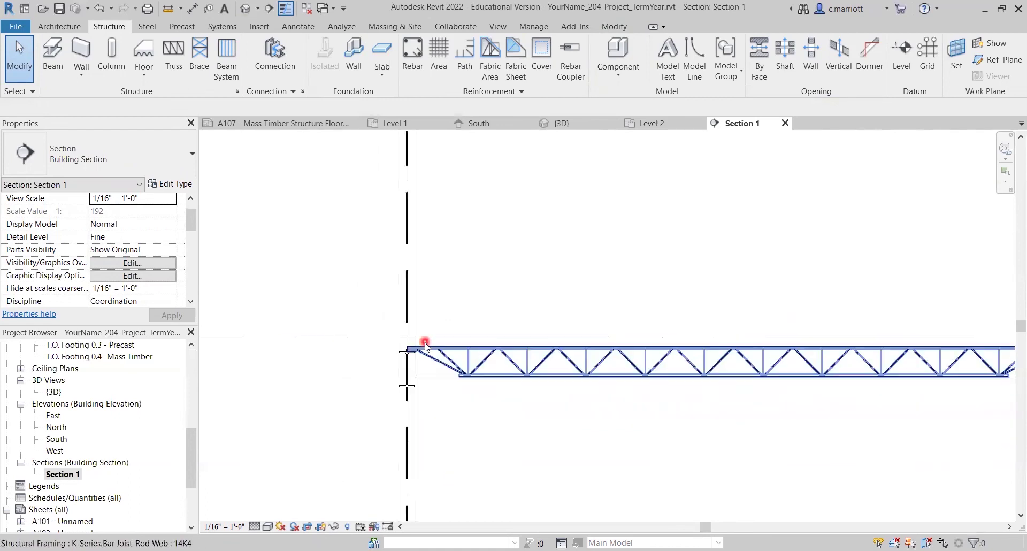
# Return to the Level 2 floor plan and copy the upper of the two 14K4 joists 5' upward
pyautogui.scroll(5, 196, 379)
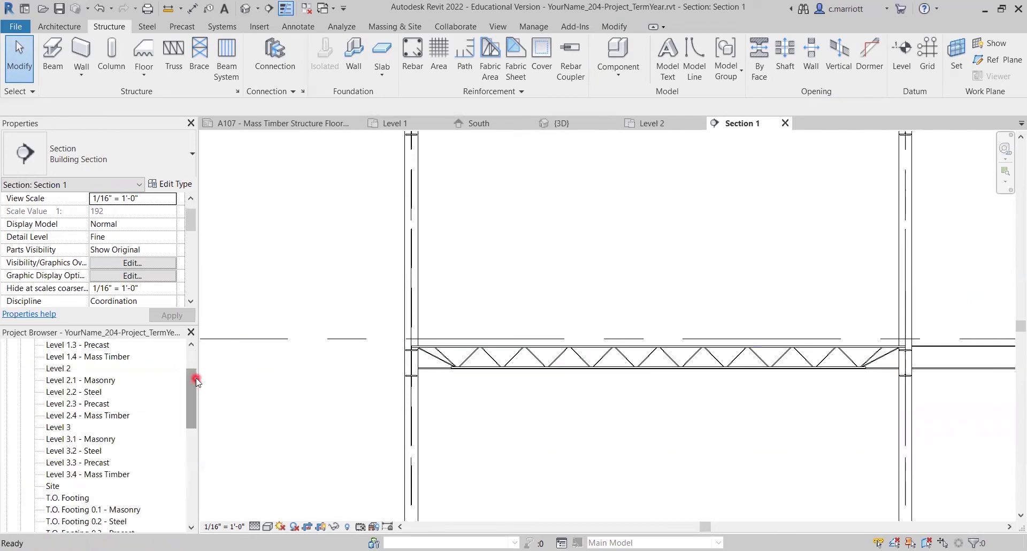
pyautogui.doubleClick(58, 368)
pyautogui.moveTo(381, 355); pyautogui.dragTo(366, 451, button='middle')
pyautogui.click(453, 289)
pyautogui.scroll(2, 460, 351)
pyautogui.click(452, 334)
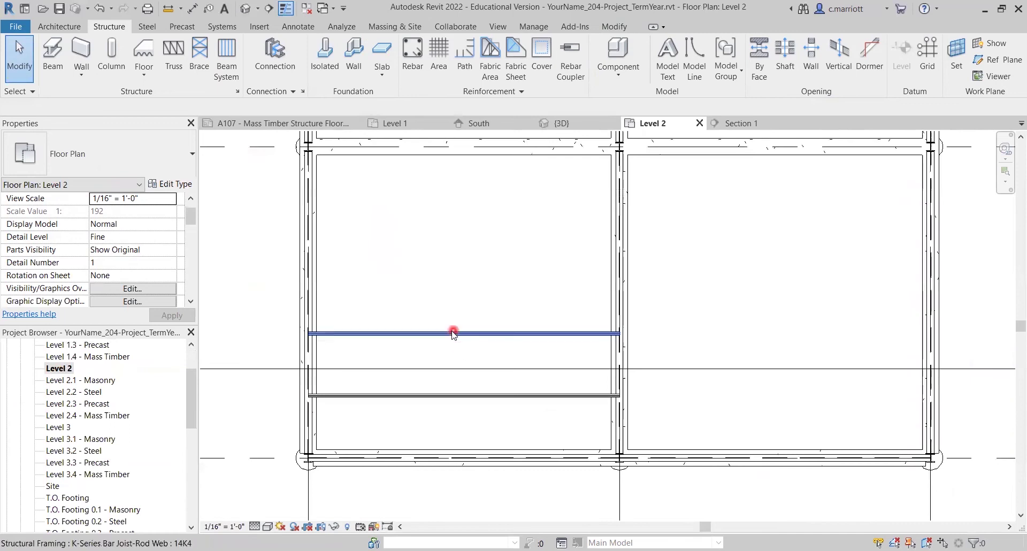
pyautogui.press('c')
pyautogui.press('o')
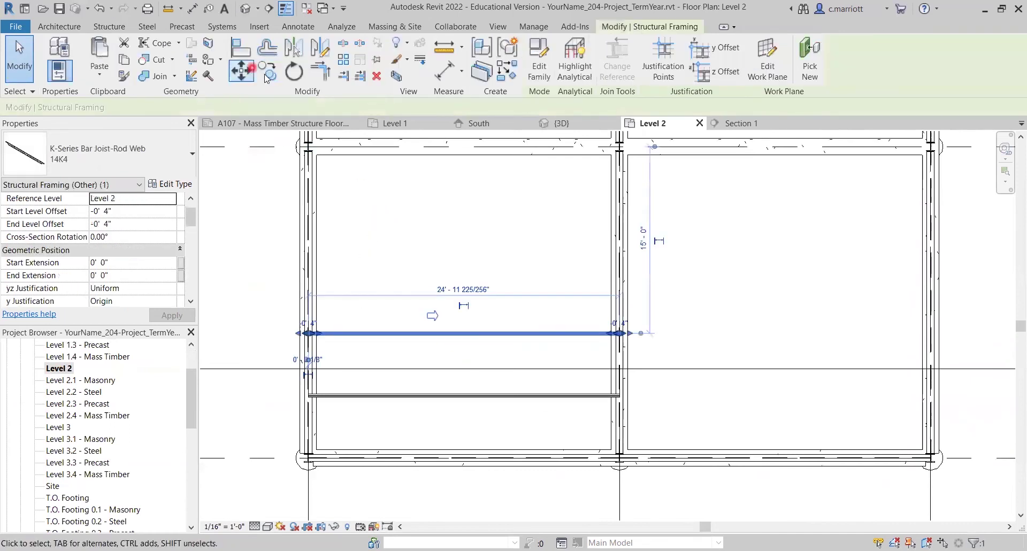
pyautogui.click(262, 286)
pyautogui.write('5')
pyautogui.press('Return')
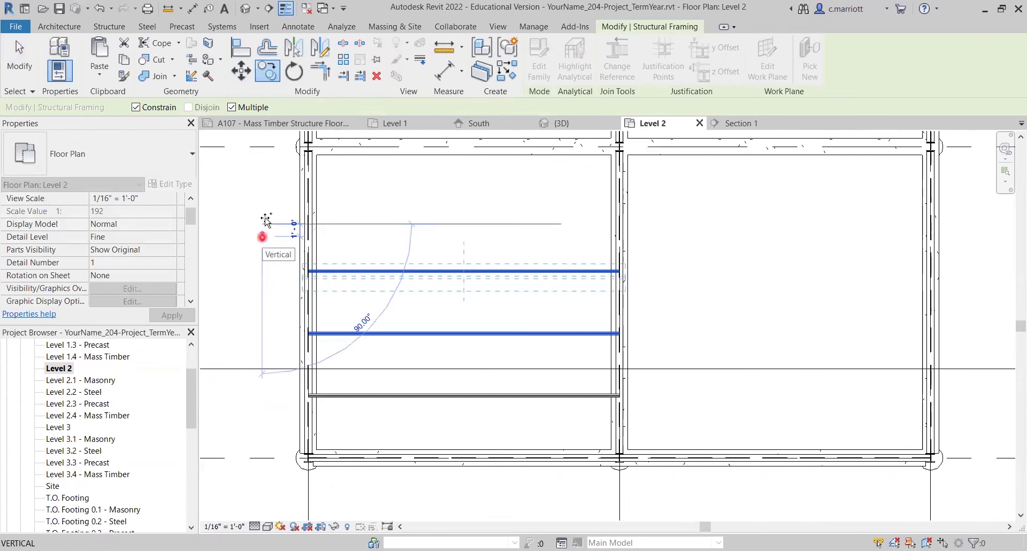
# Add two more joist copies upward at 5' spacing, ending on the middle beam line
pyautogui.moveTo(282, 287); pyautogui.dragTo(282, 398, button='middle')
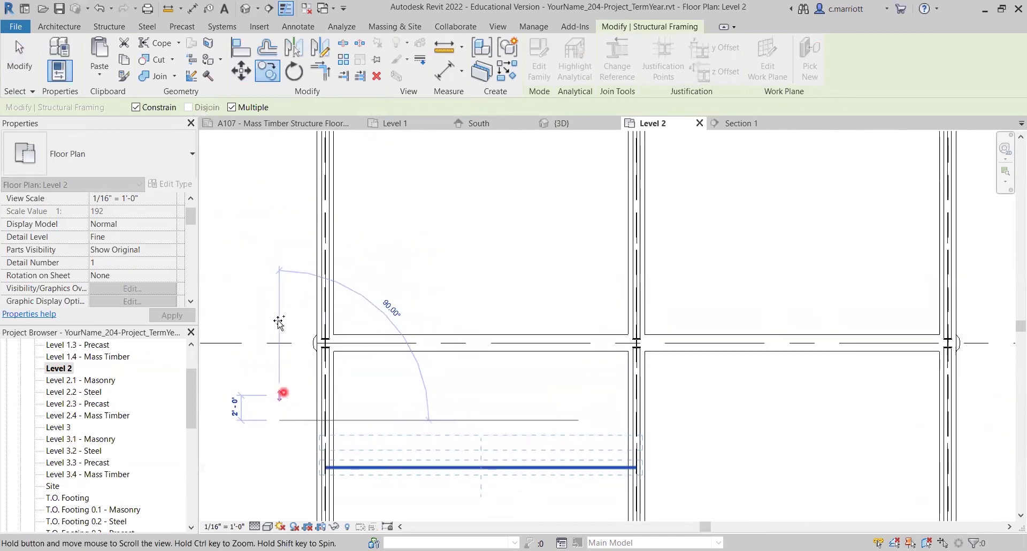
pyautogui.moveTo(279, 322); pyautogui.dragTo(282, 321, button='middle')
pyautogui.write('5')
pyautogui.press('Return')
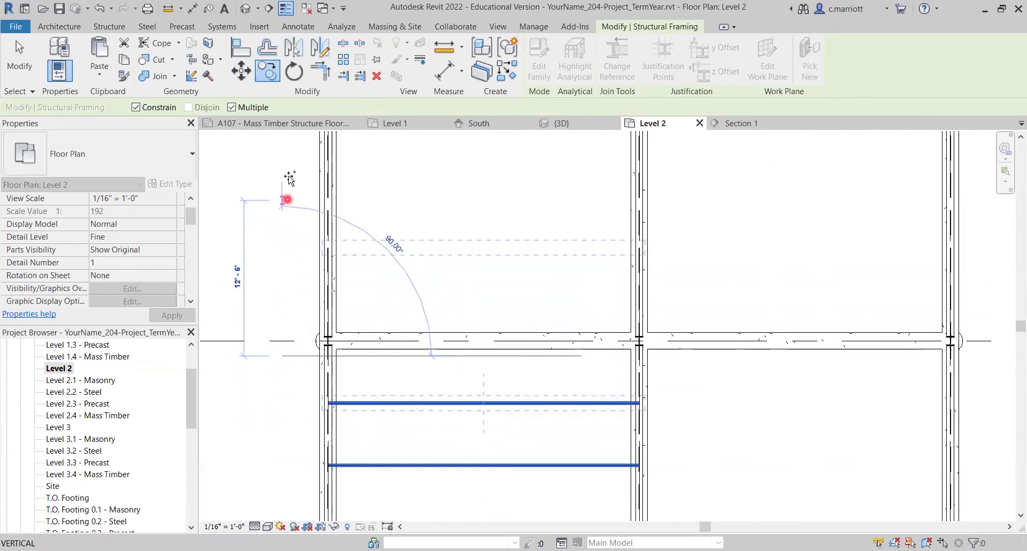
pyautogui.write("5'")
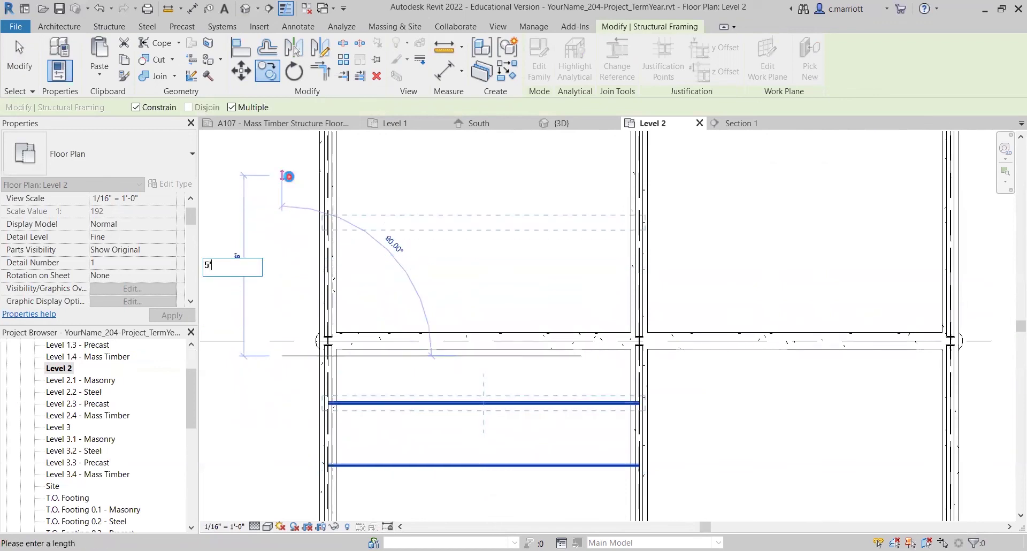
pyautogui.press('Return')
# Place four more copies of the joist at 5' spacing up through the upper-left bay, and end the copying
pyautogui.moveTo(285, 218); pyautogui.dragTo(278, 346, button='middle')
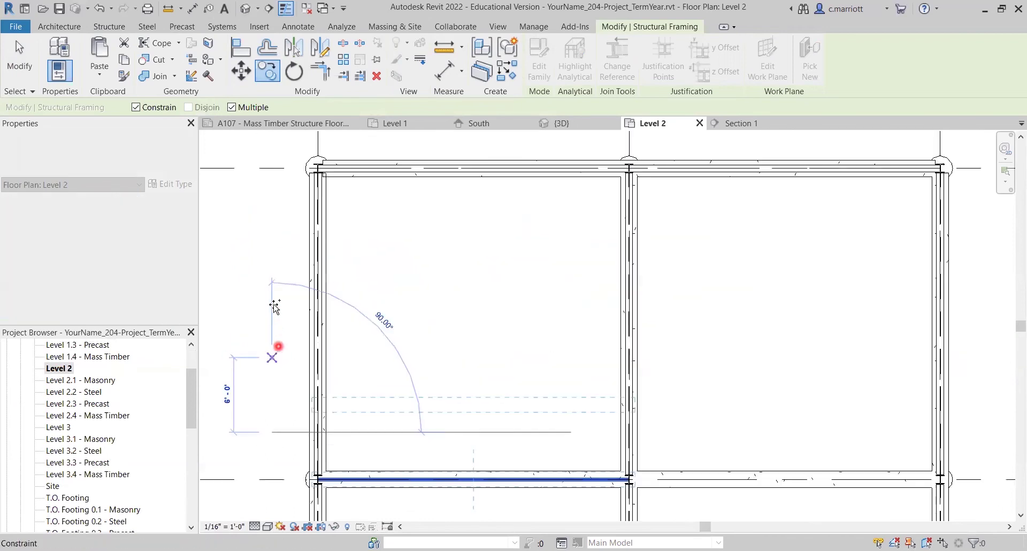
pyautogui.write('5')
pyautogui.press('Return')
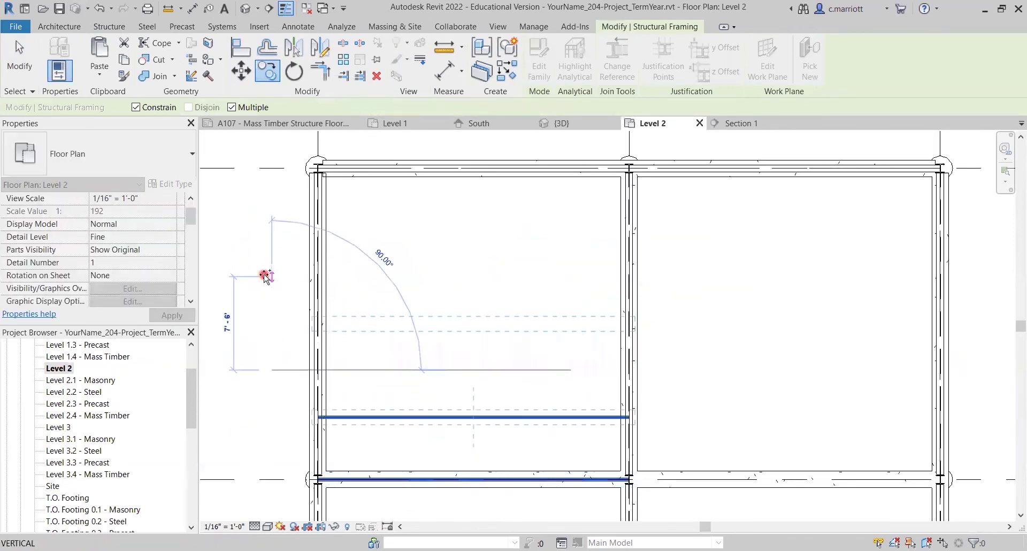
pyautogui.write('5')
pyautogui.press('Return')
pyautogui.write('5')
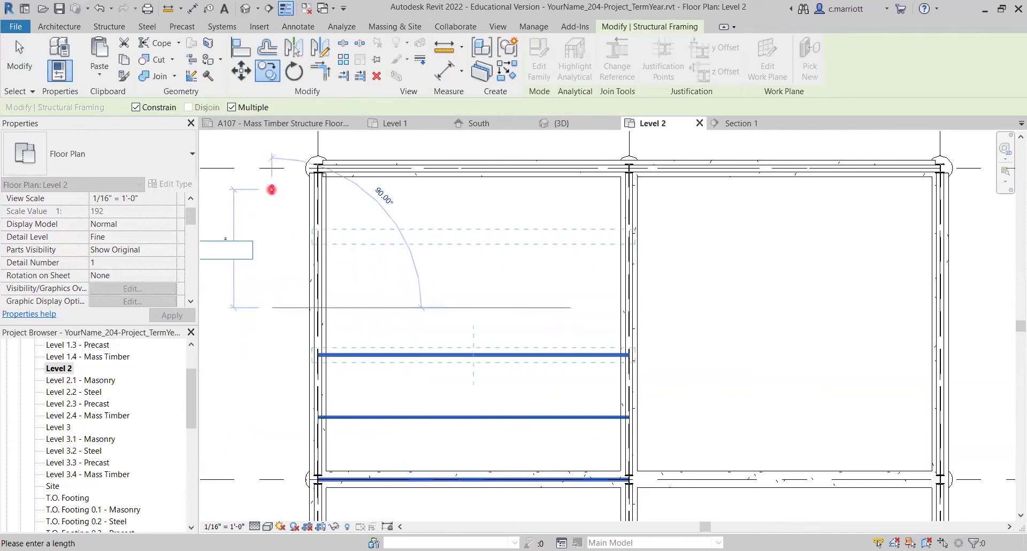
pyautogui.press('Return')
pyautogui.moveTo(271, 144); pyautogui.dragTo(274, 294, button='middle')
pyautogui.write('5')
pyautogui.press('Return')
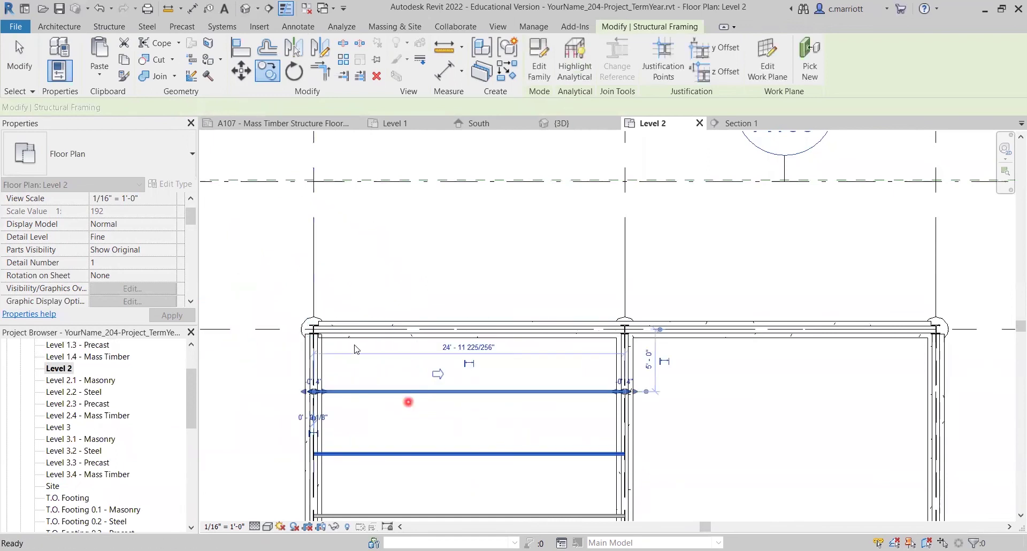
pyautogui.press('Escape')
pyautogui.press('Escape')
# Copy all the left-bay 14K4 joists except the second from the bottom 25' into the right-hand bays
pyautogui.scroll(-1, 600, 338)
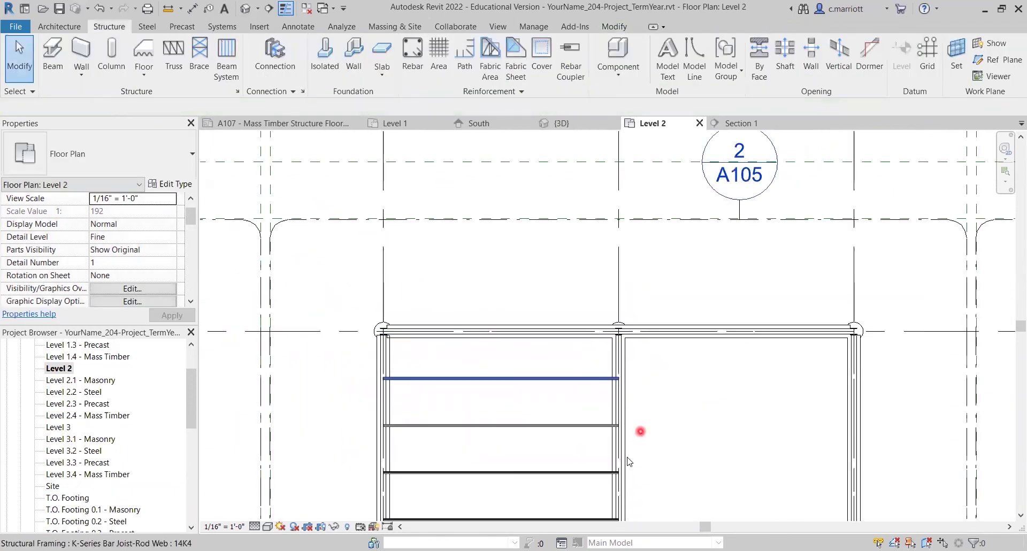
pyautogui.scroll(-1, 637, 422)
pyautogui.moveTo(651, 434); pyautogui.dragTo(583, 307, button='middle')
pyautogui.moveTo(577, 401); pyautogui.dragTo(540, 323, button='middle')
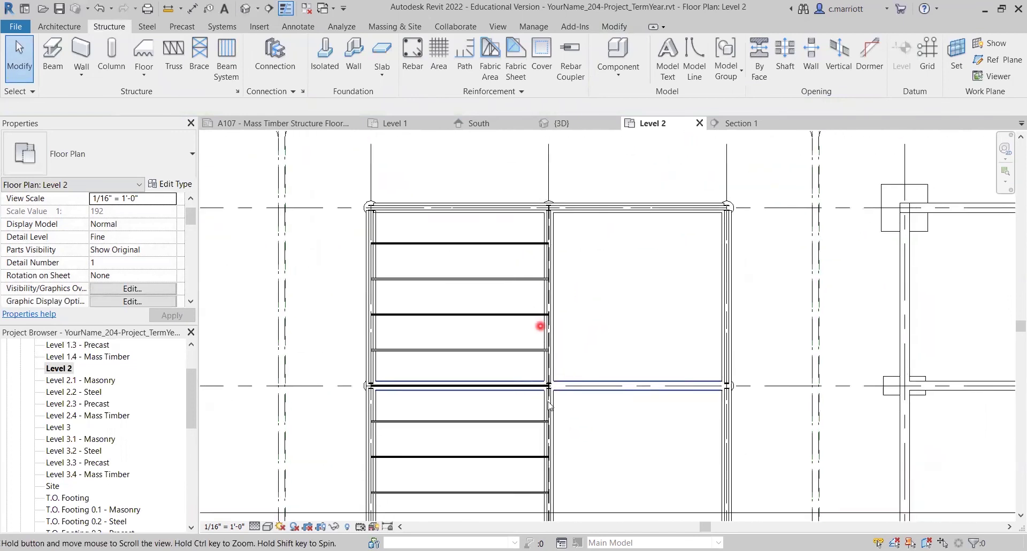
pyautogui.moveTo(552, 410); pyautogui.dragTo(520, 371, button='middle')
pyautogui.moveTo(545, 430); pyautogui.dragTo(538, 433, button='middle')
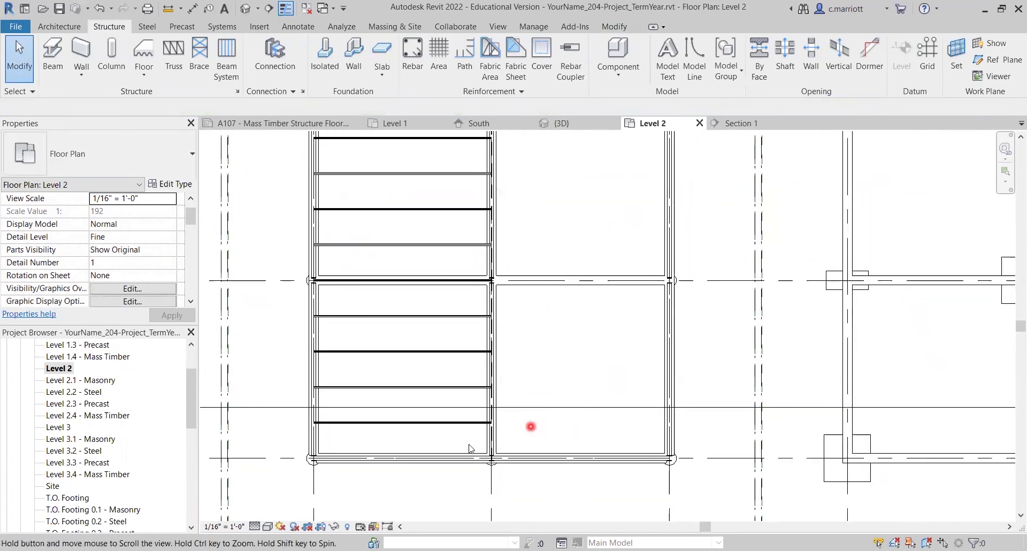
pyautogui.moveTo(457, 423); pyautogui.dragTo(449, 431, button='middle')
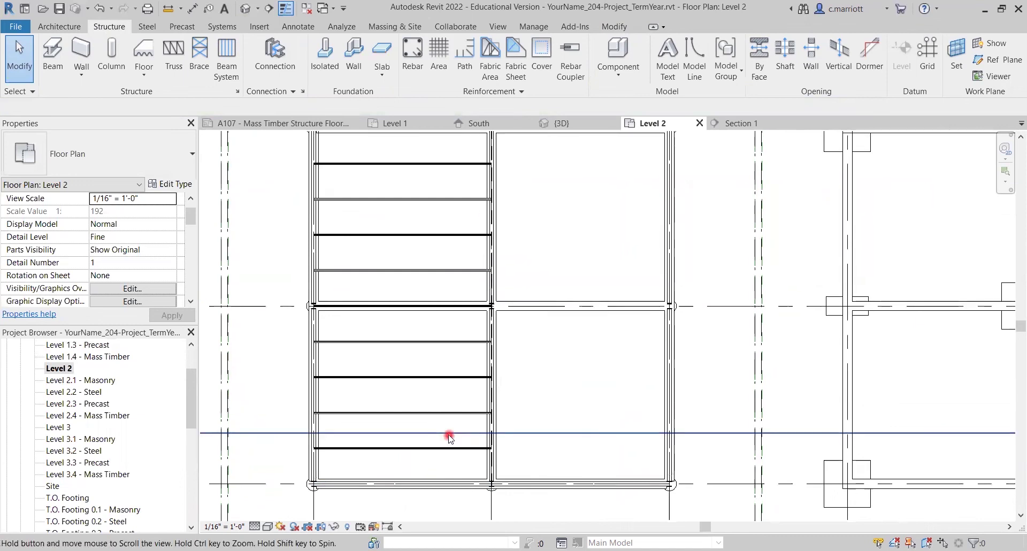
pyautogui.click(434, 448)
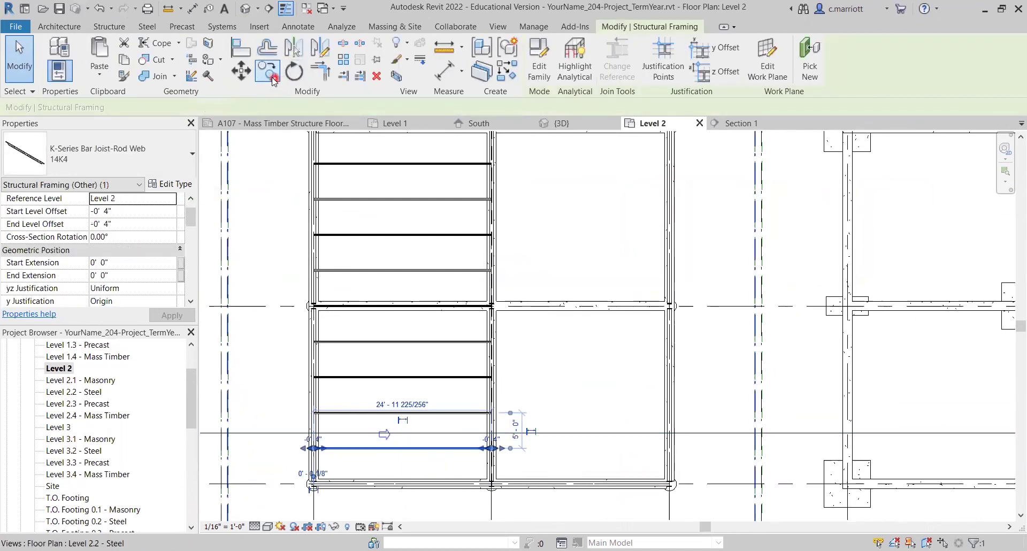
pyautogui.click(352, 381)
pyautogui.click(384, 379)
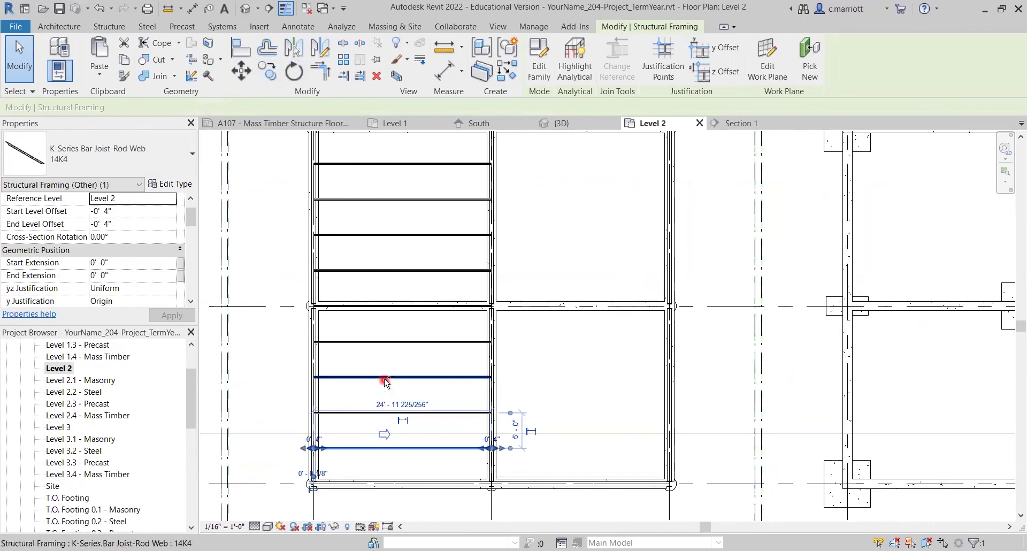
pyautogui.keyDown('ctrl'); pyautogui.click(374, 341); pyautogui.keyUp('ctrl')
pyautogui.keyDown('ctrl'); pyautogui.click(375, 307); pyautogui.keyUp('ctrl')
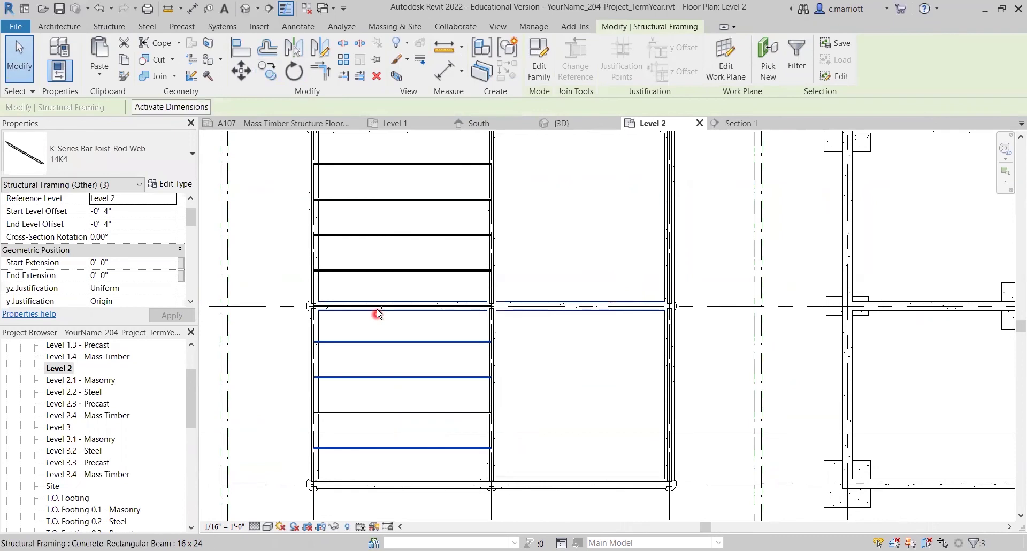
pyautogui.keyDown('ctrl'); pyautogui.click(377, 270); pyautogui.keyUp('ctrl')
pyautogui.keyDown('ctrl'); pyautogui.click(377, 234); pyautogui.keyUp('ctrl')
pyautogui.keyDown('ctrl'); pyautogui.click(371, 191); pyautogui.keyUp('ctrl')
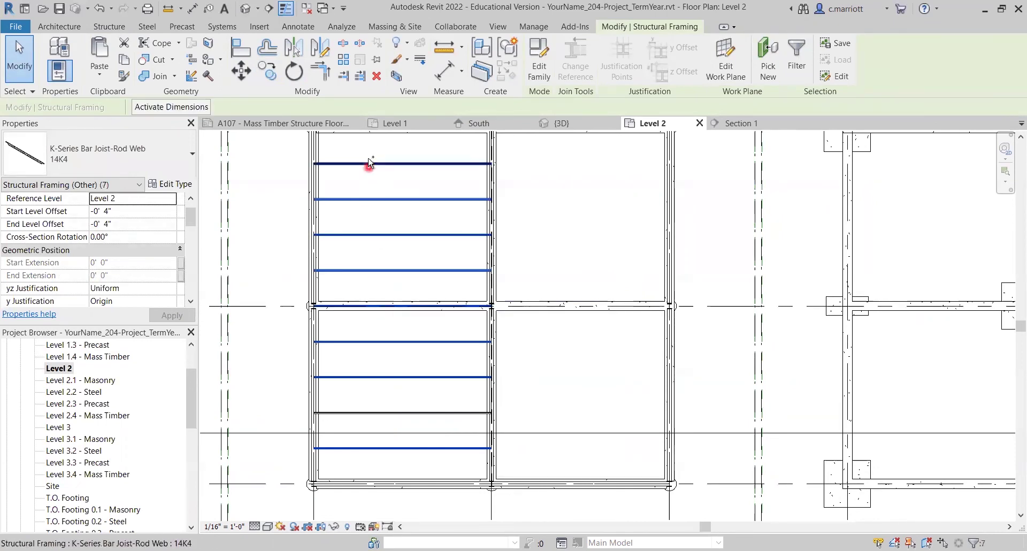
pyautogui.keyDown('ctrl'); pyautogui.click(351, 163); pyautogui.keyUp('ctrl')
pyautogui.click(268, 71)
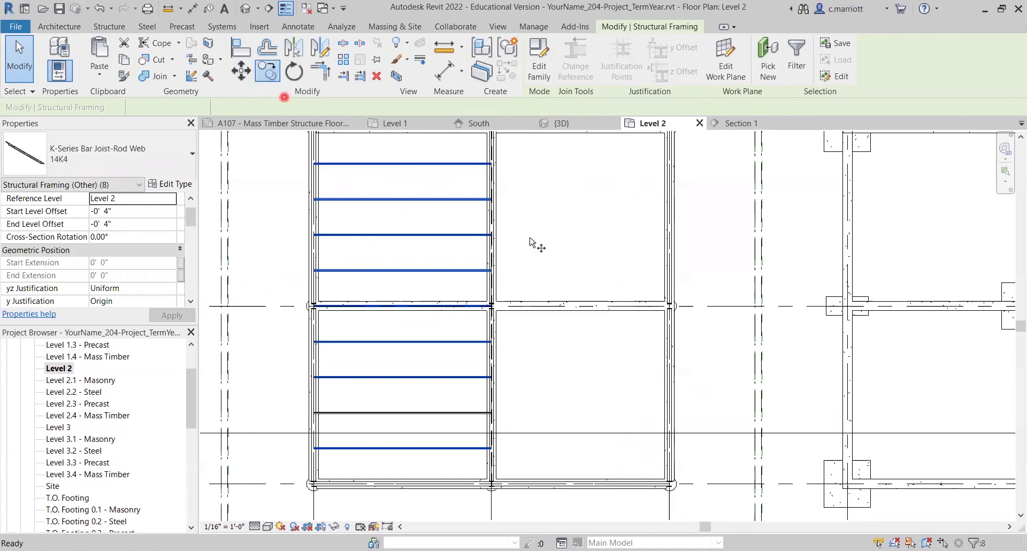
pyautogui.click(532, 244)
pyautogui.write('25')
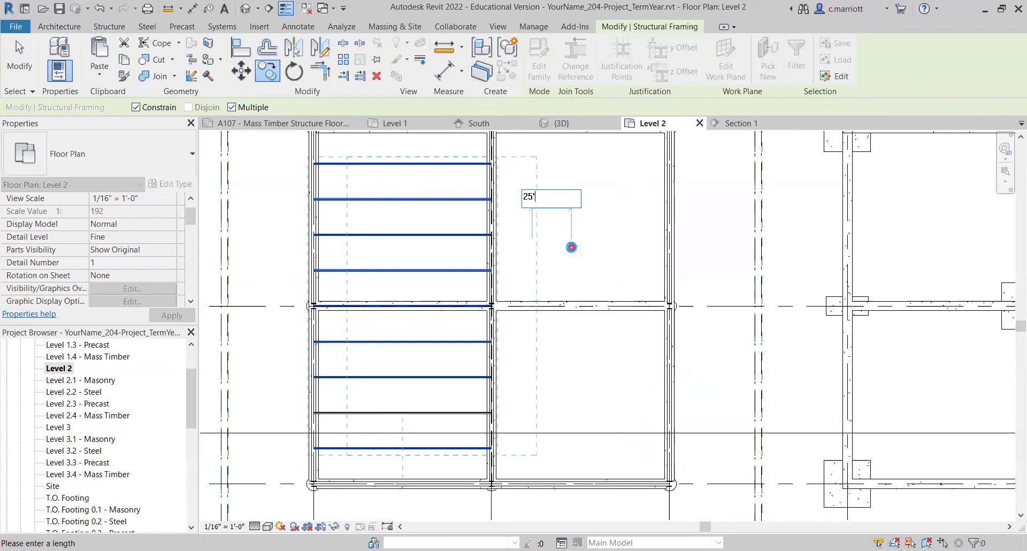
pyautogui.write("'")
pyautogui.press('Return')
pyautogui.press('Escape')
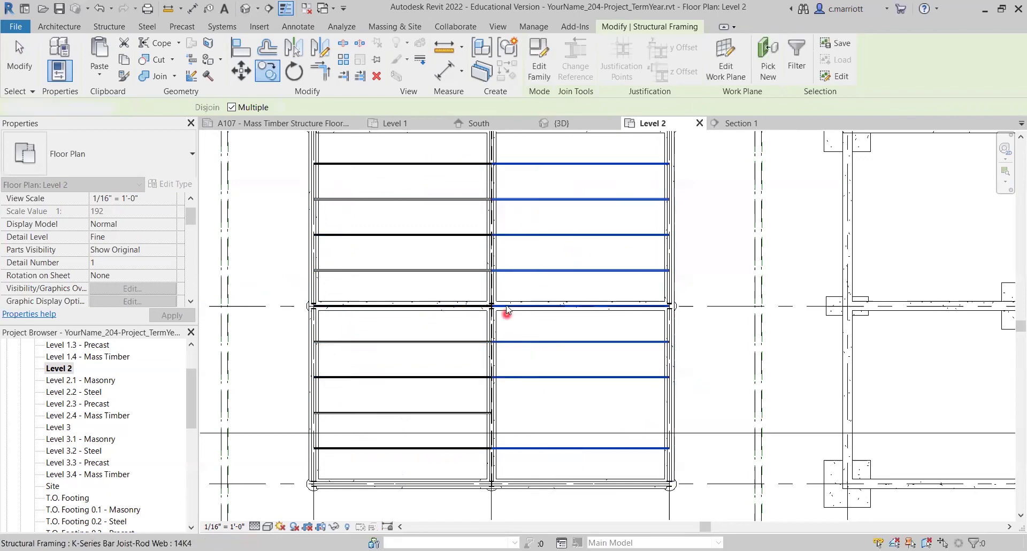
pyautogui.press('Escape')
# Fill the gap in the lower-right bay by copying the joist above it 5' downward
pyautogui.scroll(-2, 505, 307)
pyautogui.scroll(2, 534, 389)
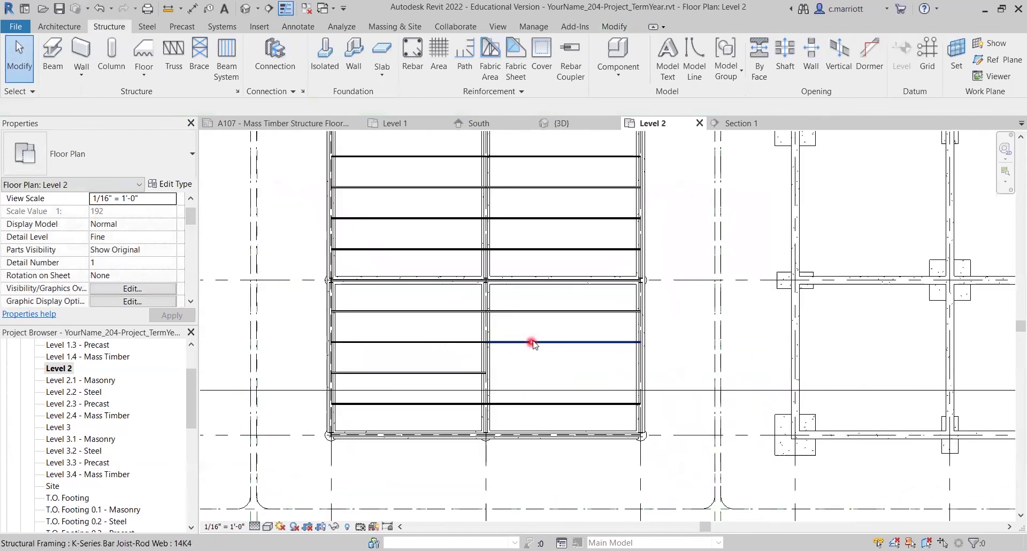
pyautogui.click(533, 341)
pyautogui.click(268, 71)
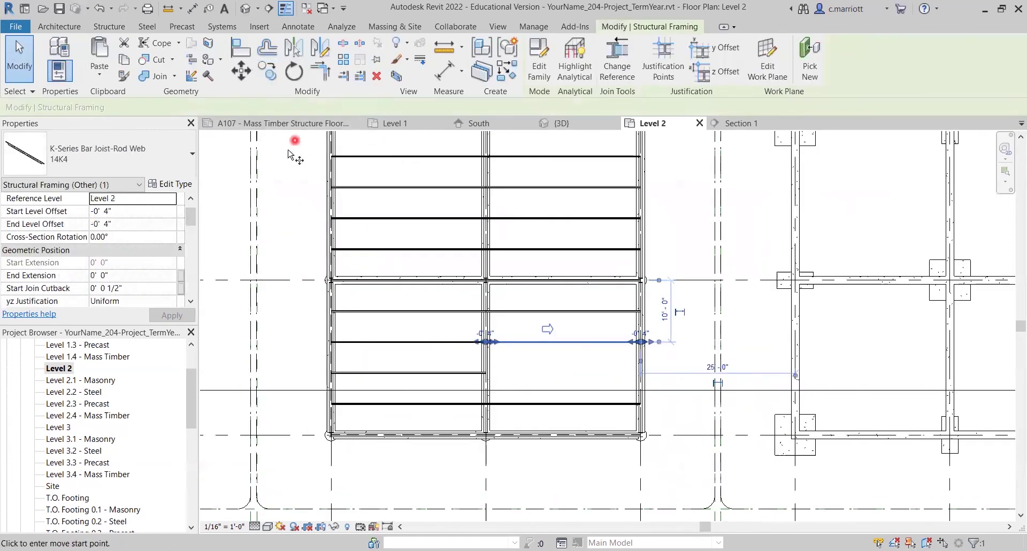
pyautogui.click(289, 150)
pyautogui.write('5')
pyautogui.press('Return')
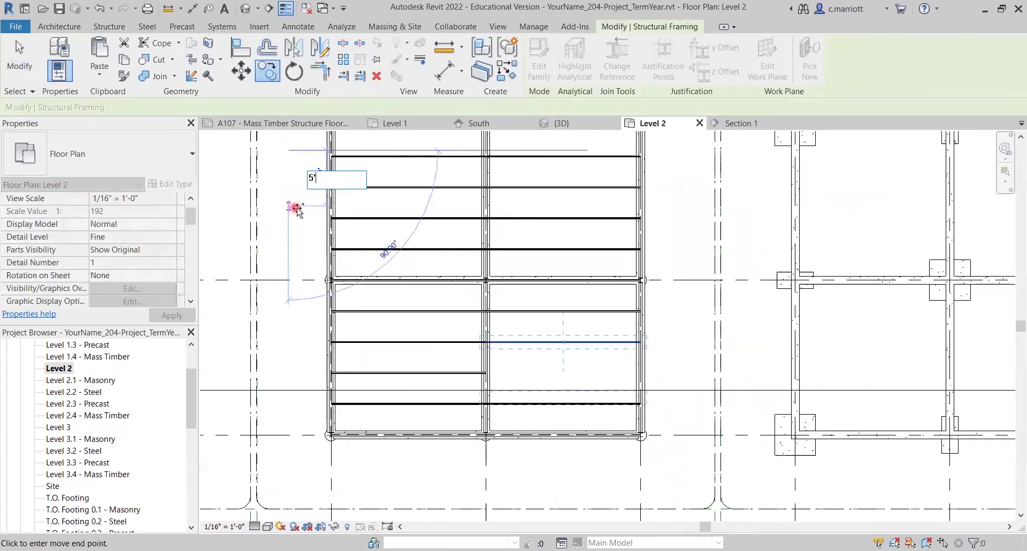
pyautogui.press('Escape')
pyautogui.press('Escape')
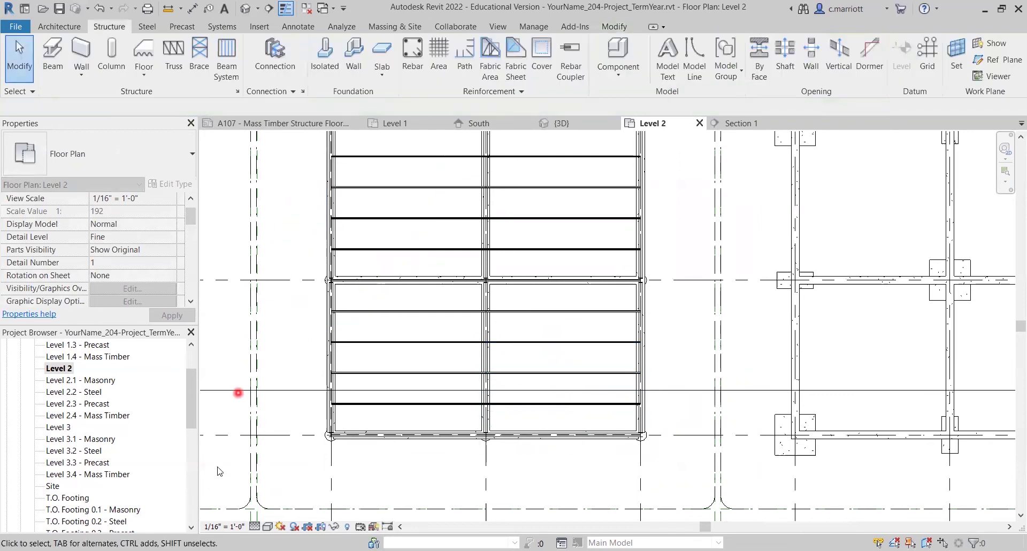
# Open the {3D} view and examine the Level 2 joists and how their ends bear on the W-beams
pyautogui.scroll(-2, 235, 381)
pyautogui.scroll(-2, 86, 487)
pyautogui.scroll(1, 83, 484)
pyautogui.scroll(-3, 70, 481)
pyautogui.doubleClick(51, 463)
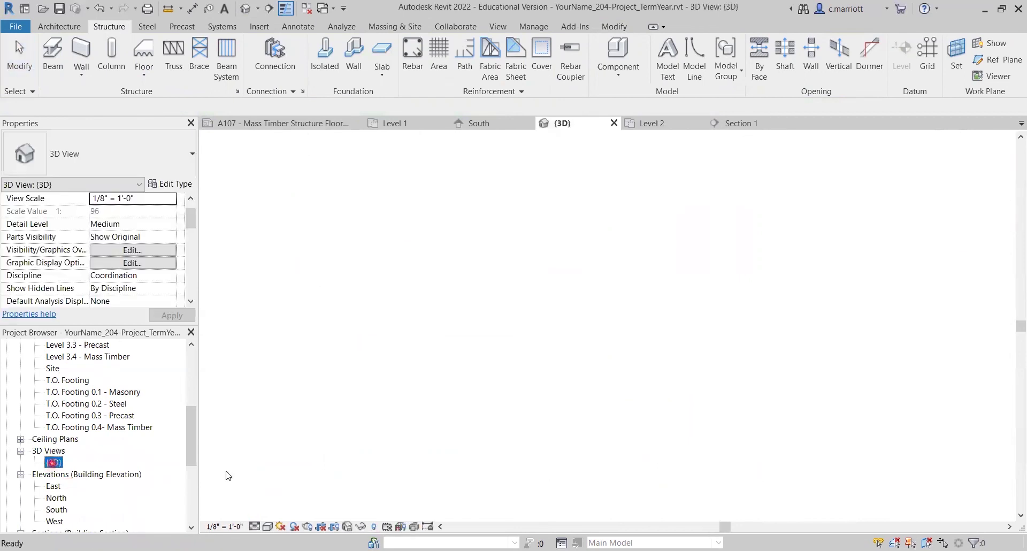
pyautogui.scroll(2, 571, 385)
pyautogui.scroll(2, 577, 380)
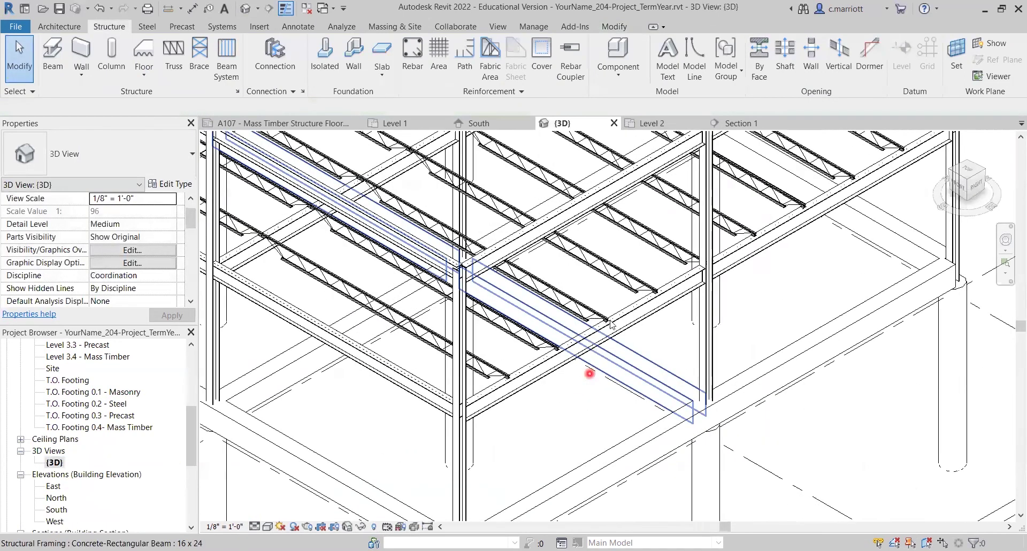
pyautogui.scroll(1, 628, 321)
pyautogui.scroll(1, 461, 311)
pyautogui.scroll(1, 292, 315)
pyautogui.scroll(1, 280, 214)
pyautogui.scroll(1, 283, 201)
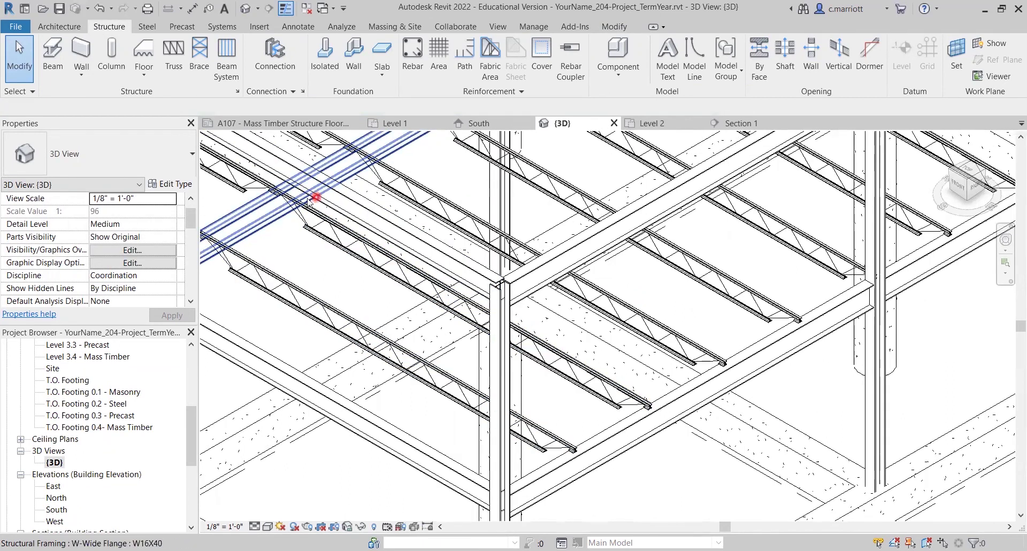
pyautogui.scroll(1, 275, 194)
pyautogui.scroll(1, 276, 191)
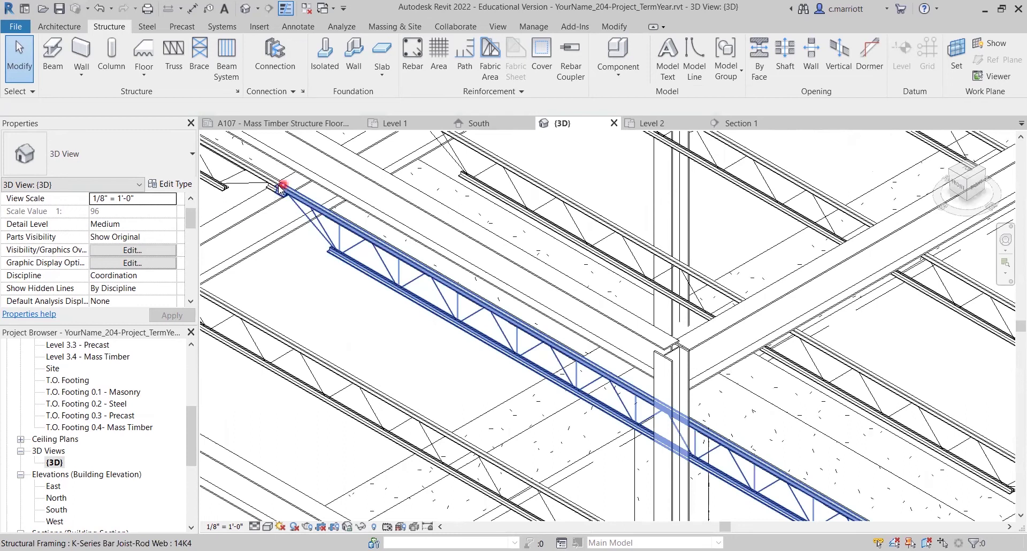
pyautogui.scroll(-4, 278, 187)
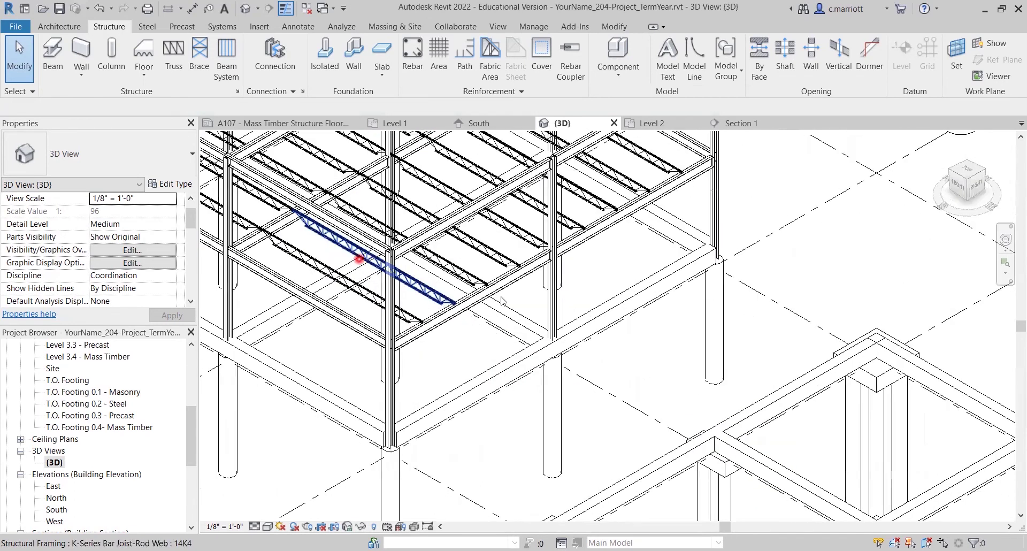
pyautogui.scroll(-1, 529, 302)
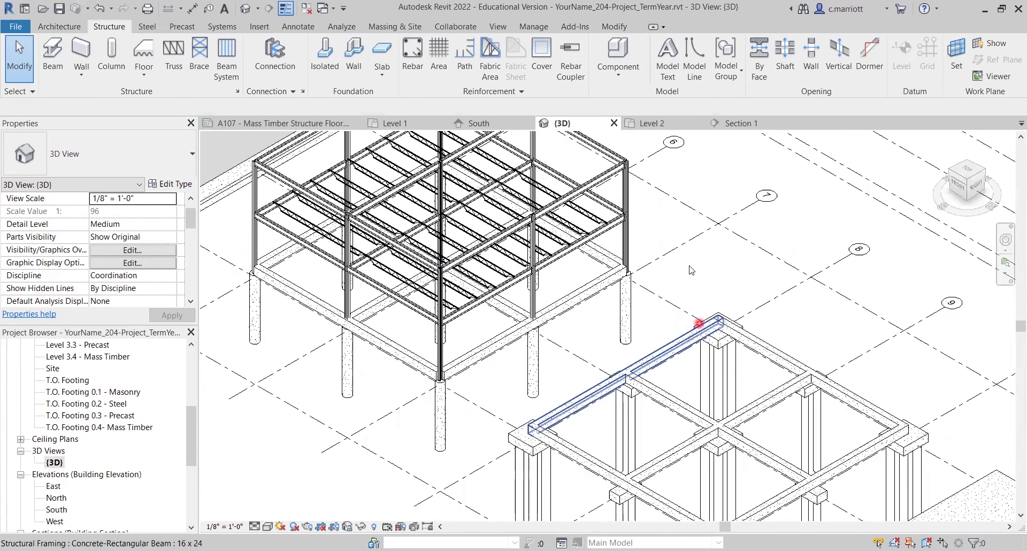
# Copy all eighteen Level 2 14K4 joists to the clipboard and paste them aligned to Level 3
pyautogui.moveTo(663, 237); pyautogui.dragTo(682, 349, button='middle')
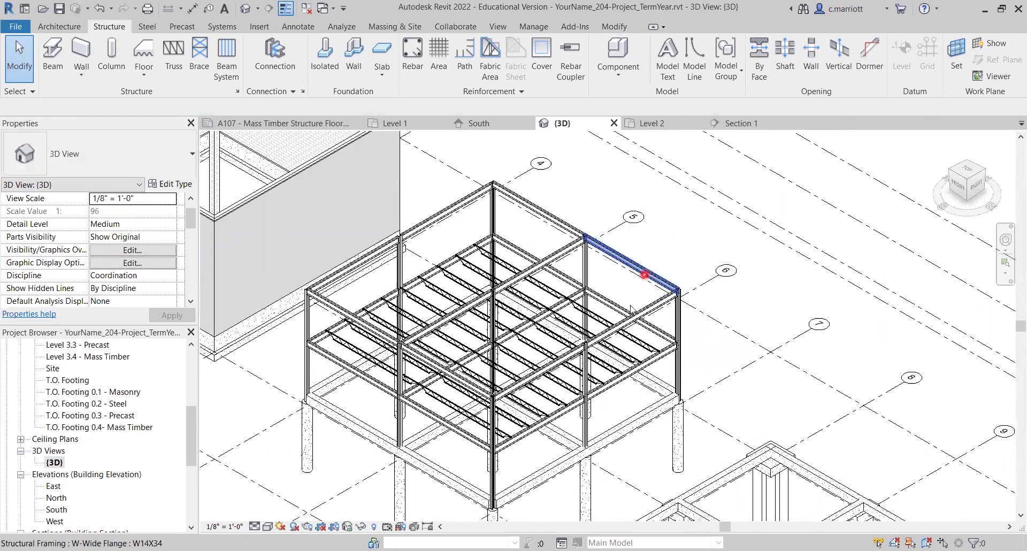
pyautogui.scroll(1, 620, 364)
pyautogui.scroll(1, 620, 363)
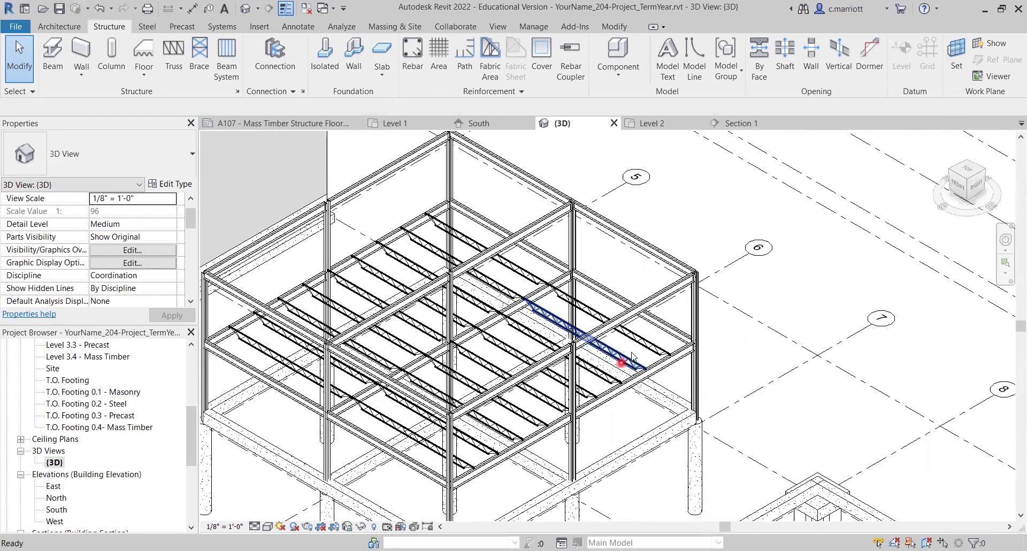
pyautogui.click(587, 312)
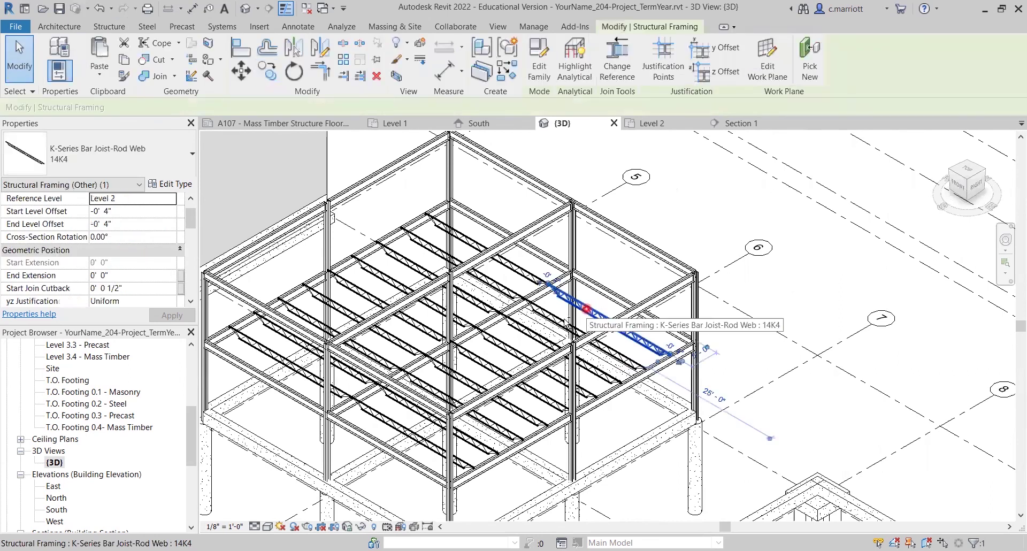
pyautogui.keyDown('ctrl'); pyautogui.click(523, 333); pyautogui.keyUp('ctrl')
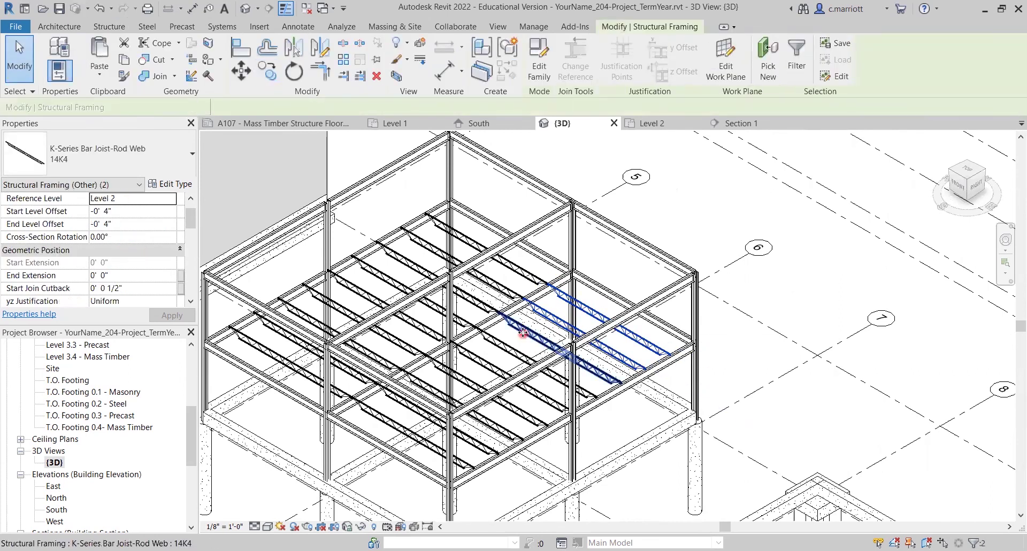
pyautogui.keyDown('ctrl'); pyautogui.click(499, 340); pyautogui.keyUp('ctrl')
pyautogui.keyDown('ctrl'); pyautogui.click(487, 361); pyautogui.keyUp('ctrl')
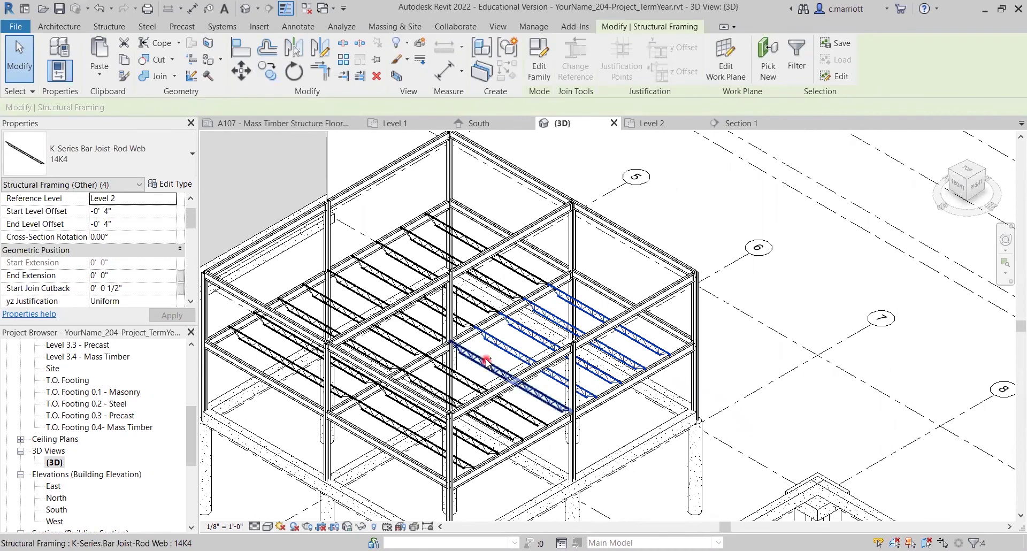
pyautogui.keyDown('ctrl'); pyautogui.click(428, 386); pyautogui.keyUp('ctrl')
pyautogui.keyDown('ctrl'); pyautogui.click(411, 415); pyautogui.keyUp('ctrl')
pyautogui.keyDown('ctrl'); pyautogui.click(411, 412); pyautogui.keyUp('ctrl')
pyautogui.keyDown('ctrl'); pyautogui.click(394, 420); pyautogui.keyUp('ctrl')
pyautogui.keyDown('ctrl'); pyautogui.click(274, 325); pyautogui.keyUp('ctrl')
pyautogui.keyDown('ctrl'); pyautogui.click(293, 306); pyautogui.keyUp('ctrl')
pyautogui.keyDown('ctrl'); pyautogui.click(338, 306); pyautogui.keyUp('ctrl')
pyautogui.keyDown('ctrl'); pyautogui.click(369, 291); pyautogui.keyUp('ctrl')
pyautogui.keyDown('ctrl'); pyautogui.click(393, 272); pyautogui.keyUp('ctrl')
pyautogui.keyDown('ctrl'); pyautogui.click(414, 257); pyautogui.keyUp('ctrl')
pyautogui.keyDown('ctrl'); pyautogui.click(425, 247); pyautogui.keyUp('ctrl')
pyautogui.keyDown('ctrl'); pyautogui.click(458, 232); pyautogui.keyUp('ctrl')
pyautogui.keyDown('ctrl'); pyautogui.click(369, 327); pyautogui.keyUp('ctrl')
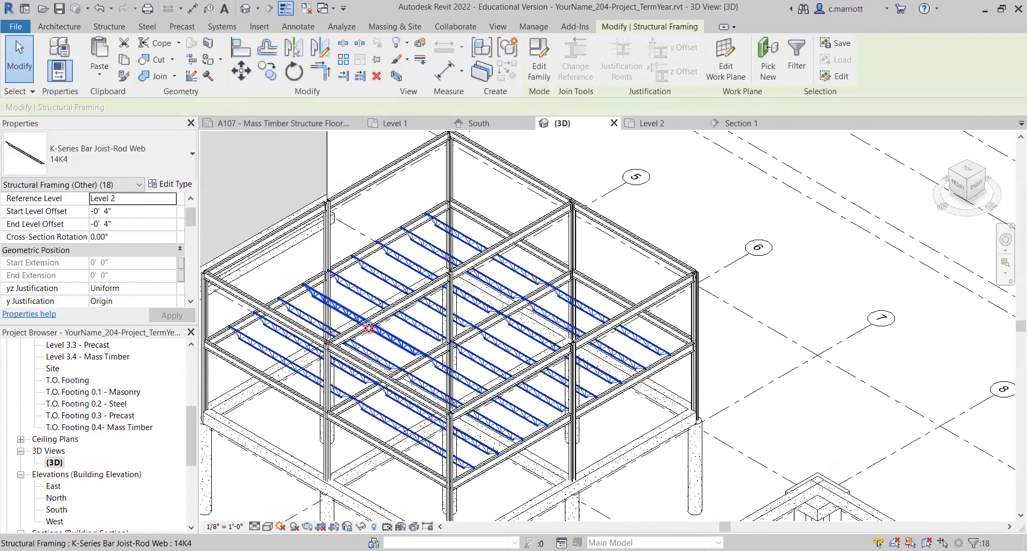
pyautogui.click(99, 72)
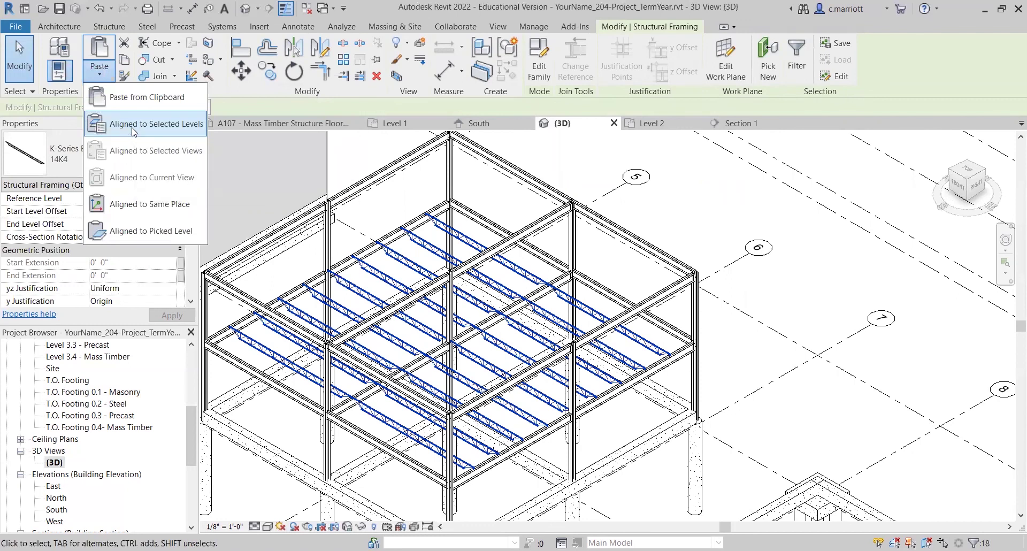
pyautogui.click(134, 125)
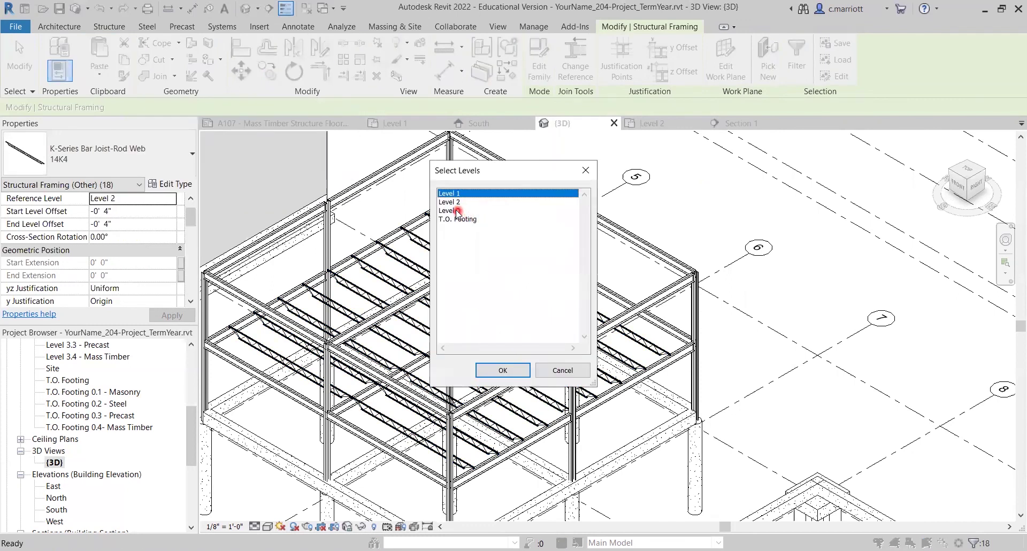
pyautogui.click(456, 210)
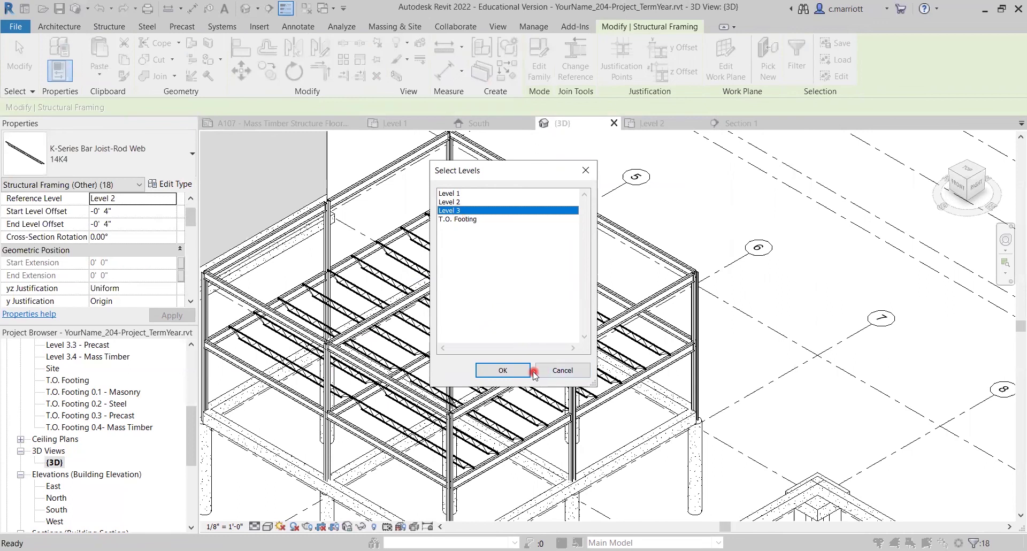
pyautogui.click(500, 371)
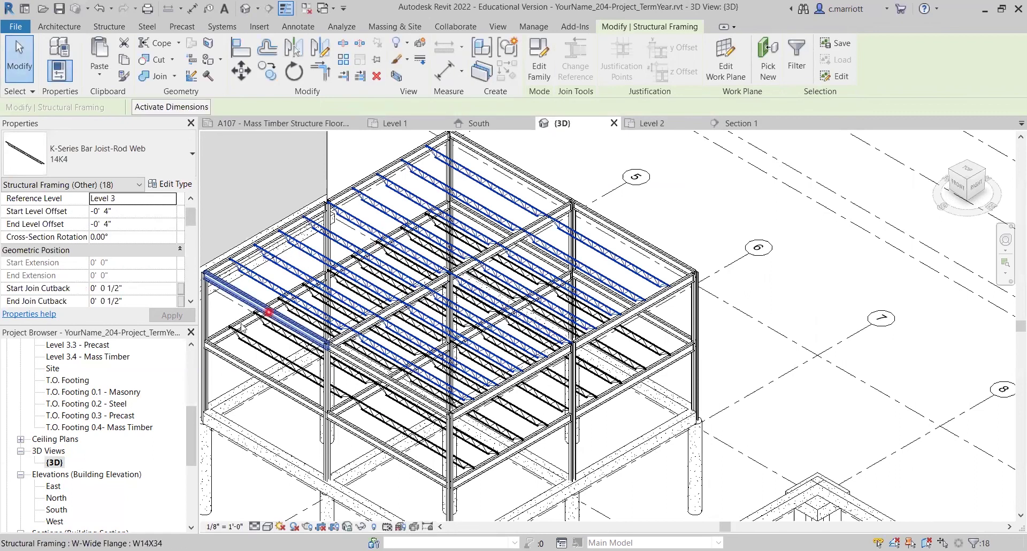
# Open the Section 1 view and set the start and end level offsets of the selected Level 3 14K4 joists to -0' 1 1/2"
pyautogui.scroll(-3, 92, 467)
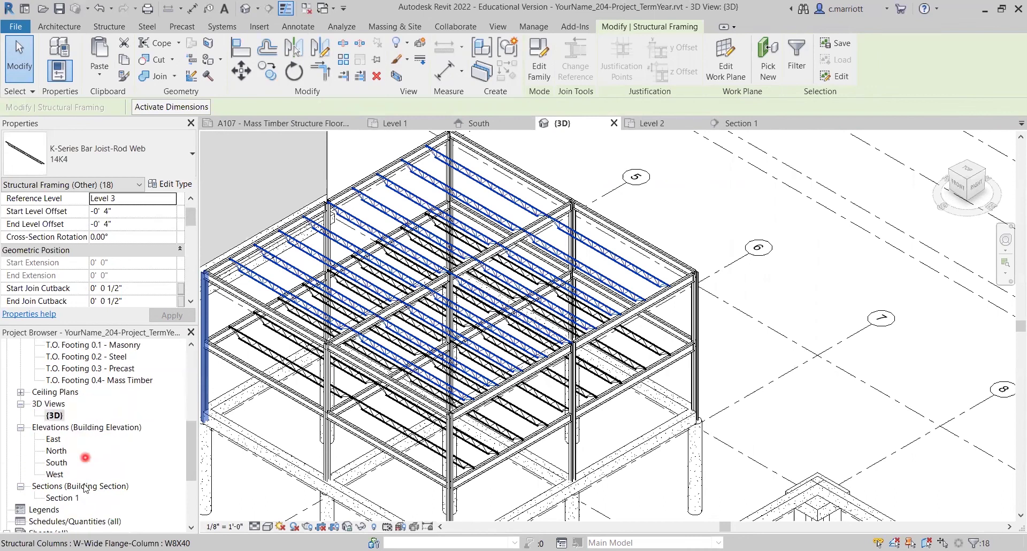
pyautogui.doubleClick(60, 463)
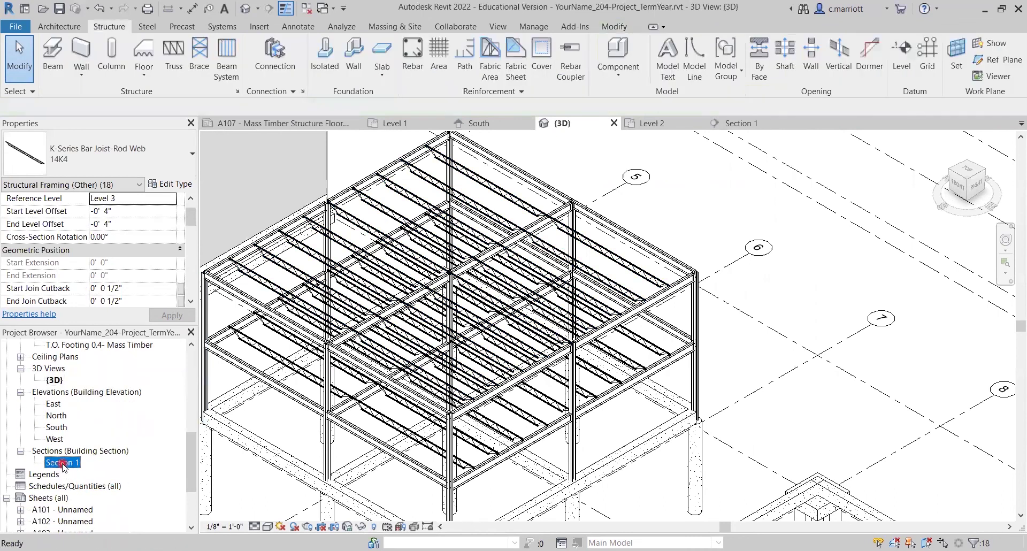
pyautogui.moveTo(493, 264); pyautogui.dragTo(429, 359, button='middle')
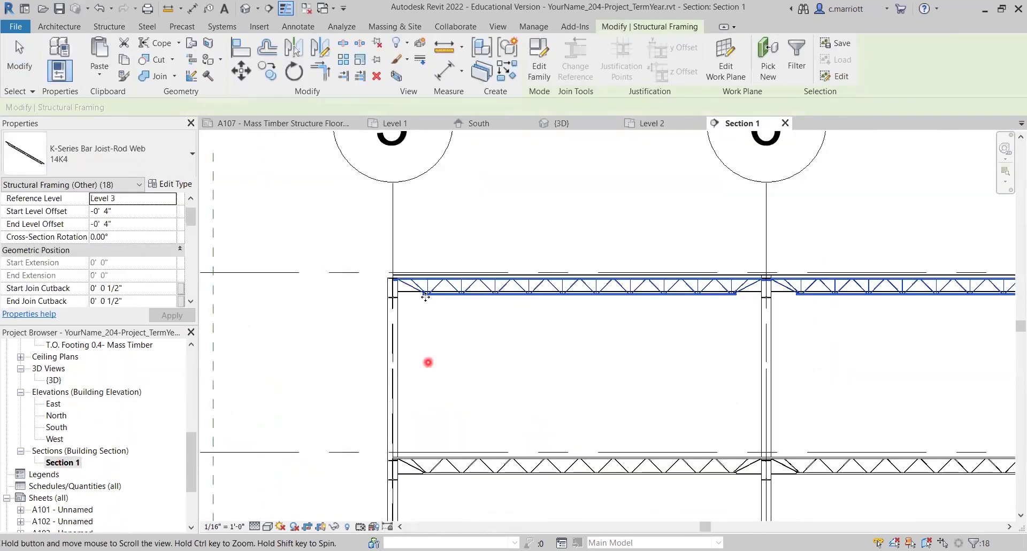
pyautogui.scroll(4, 415, 294)
pyautogui.scroll(2, 387, 259)
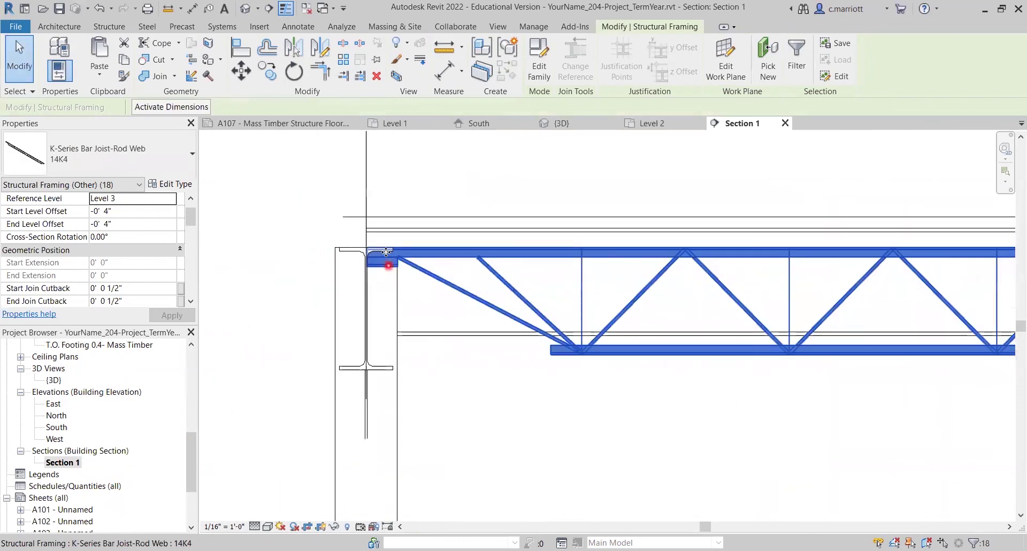
pyautogui.scroll(-3, 452, 299)
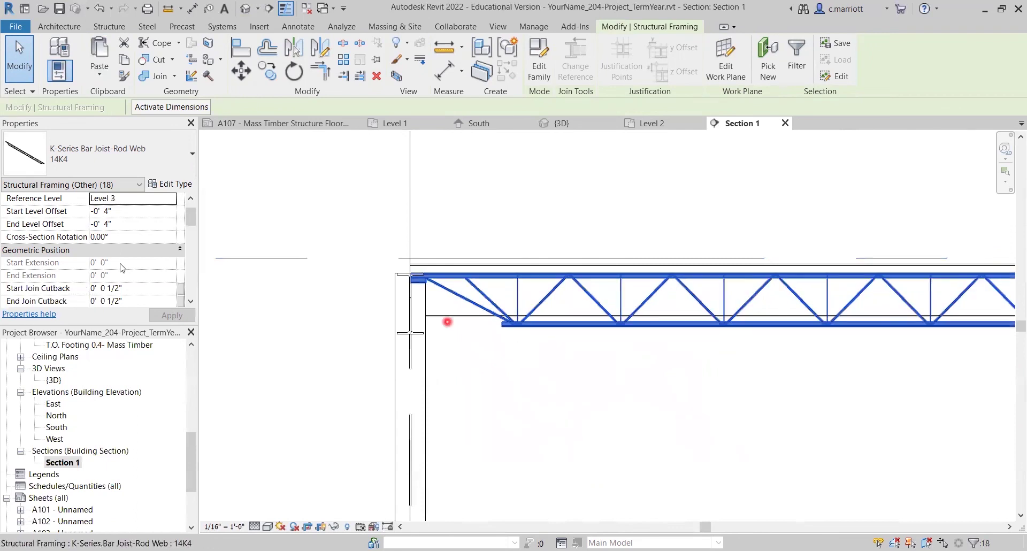
pyautogui.click(105, 214)
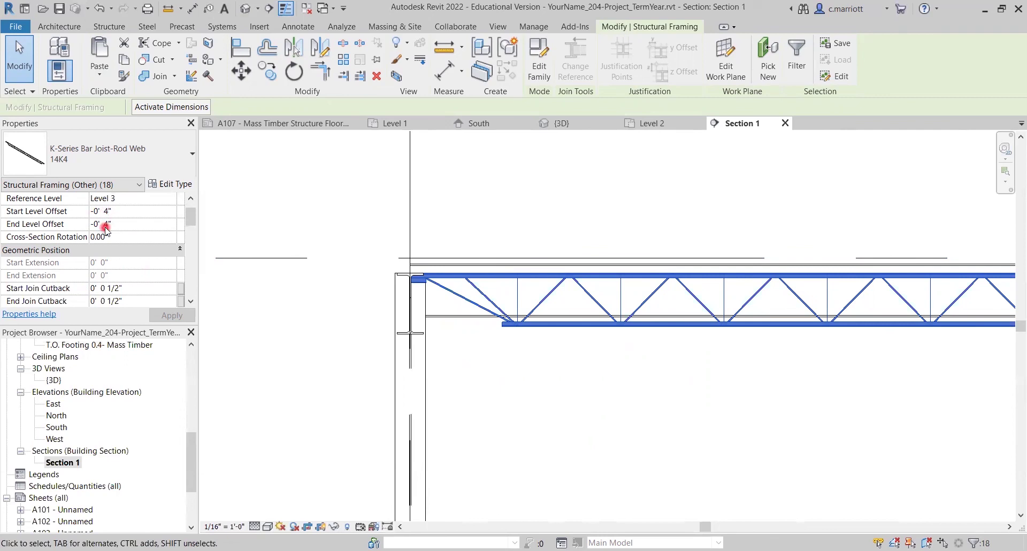
pyautogui.press('BackSpace')
pyautogui.write('1')
pyautogui.click(109, 225)
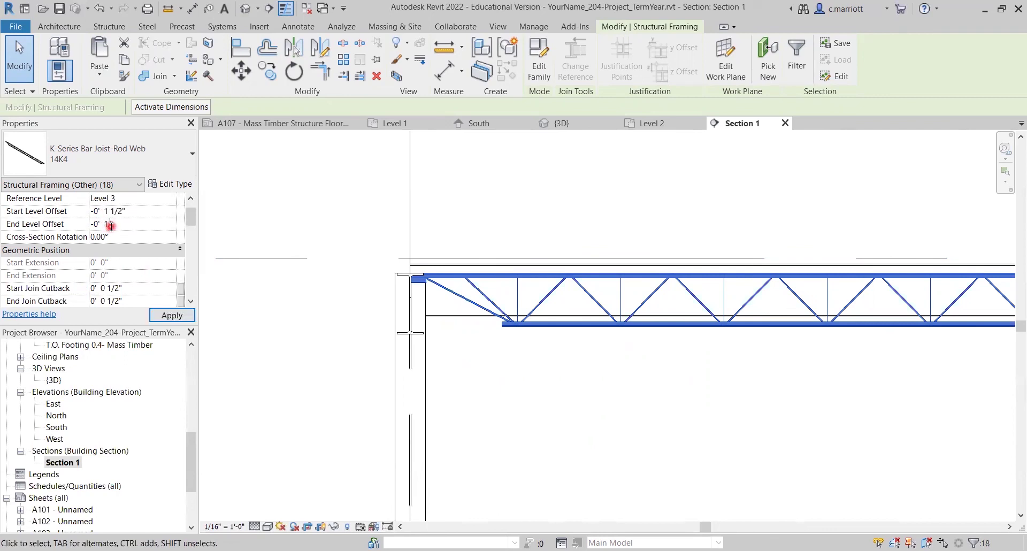
pyautogui.click(170, 316)
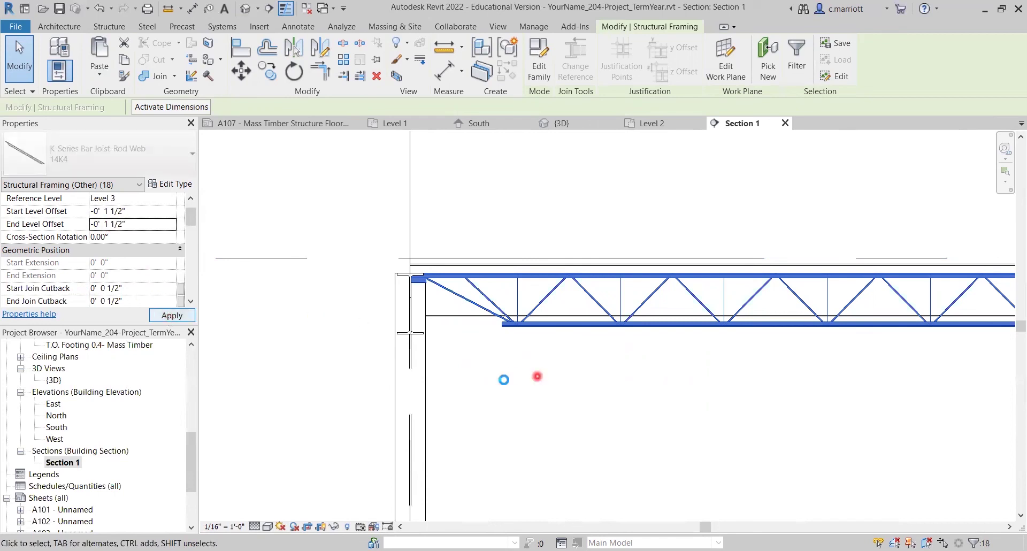
# Examine how the Level 3 joist ends bear on the W-beams at the outer column and at grid 6 in the section
pyautogui.scroll(4, 419, 284)
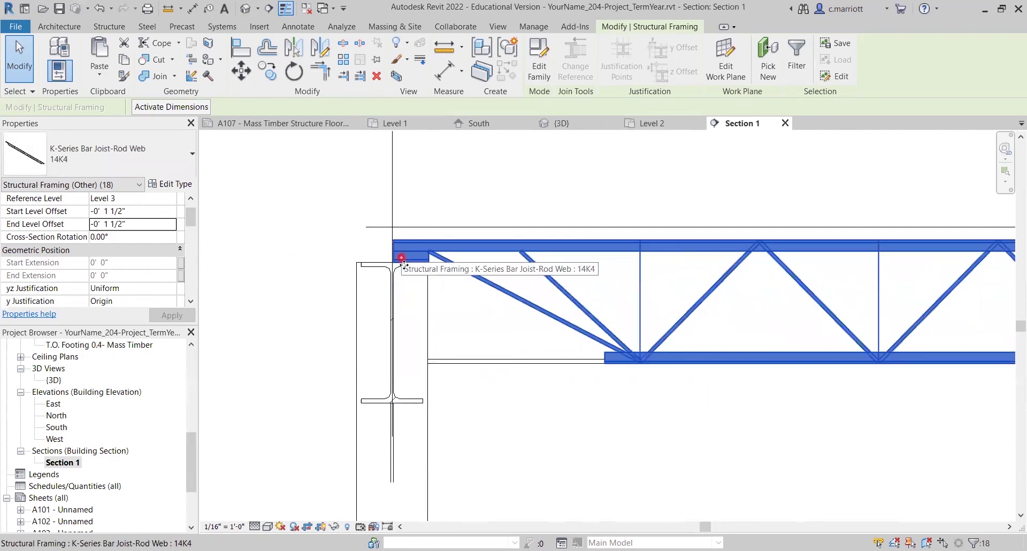
pyautogui.scroll(-5, 402, 264)
pyautogui.scroll(-2, 812, 394)
pyautogui.moveTo(812, 388); pyautogui.dragTo(525, 411, button='middle')
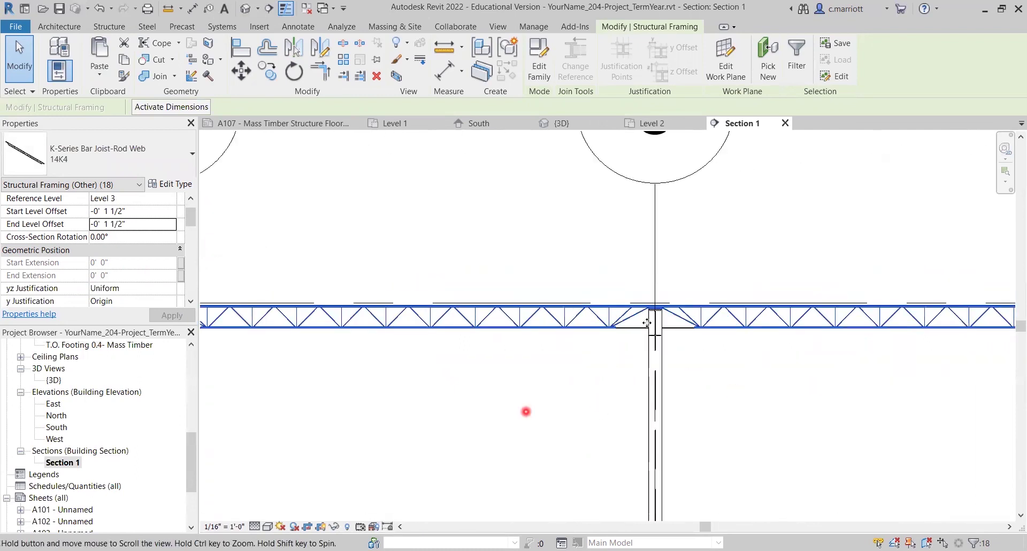
pyautogui.scroll(4, 656, 320)
pyautogui.scroll(3, 675, 298)
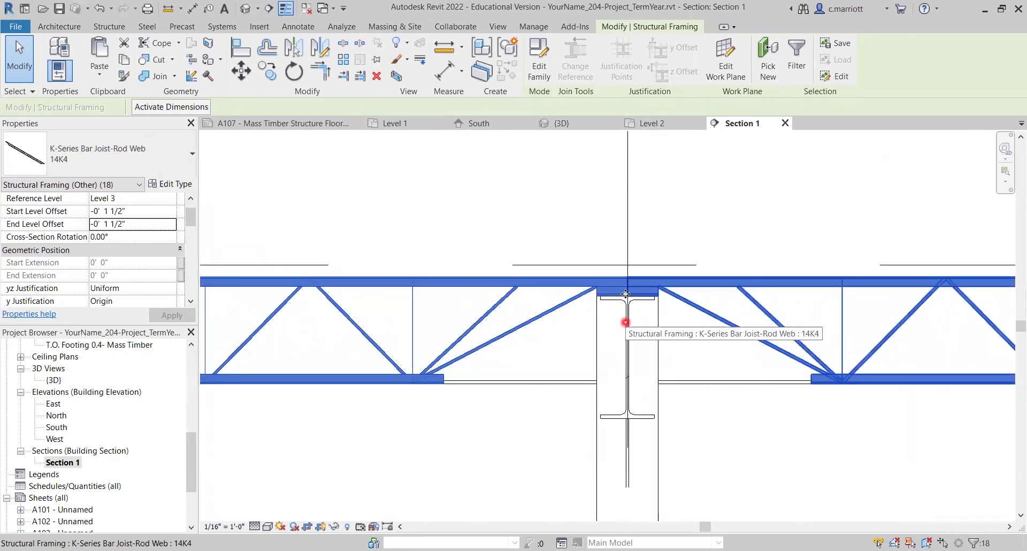
pyautogui.scroll(-9, 615, 290)
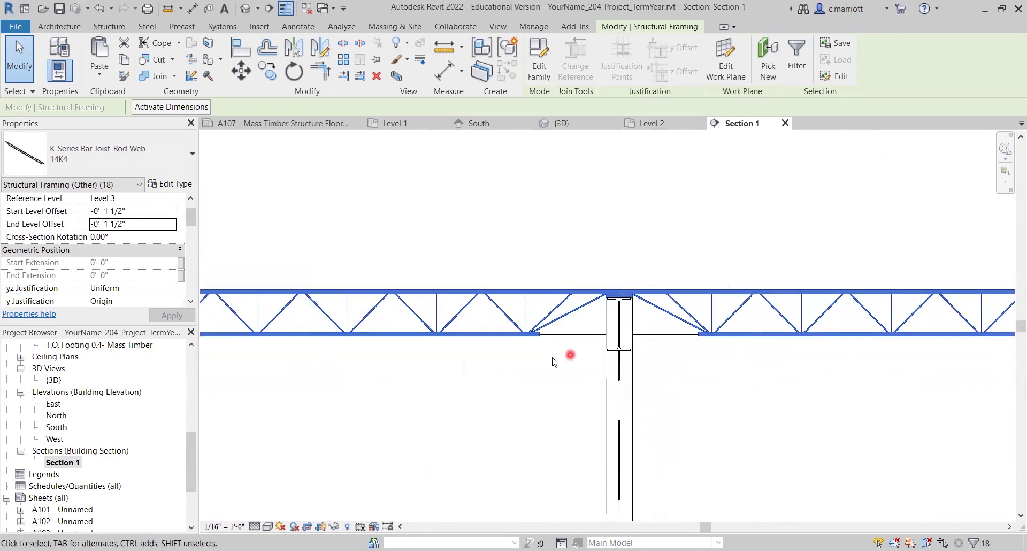
pyautogui.moveTo(432, 420); pyautogui.dragTo(459, 312, button='middle')
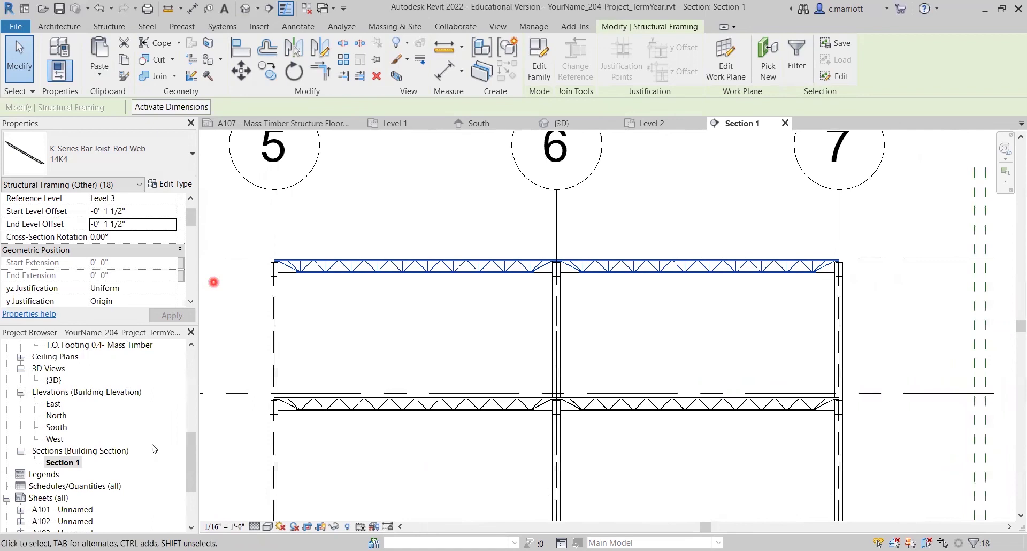
# Return to the {3D} view and look over the joists on both levels of the steel frame
pyautogui.click(192, 464)
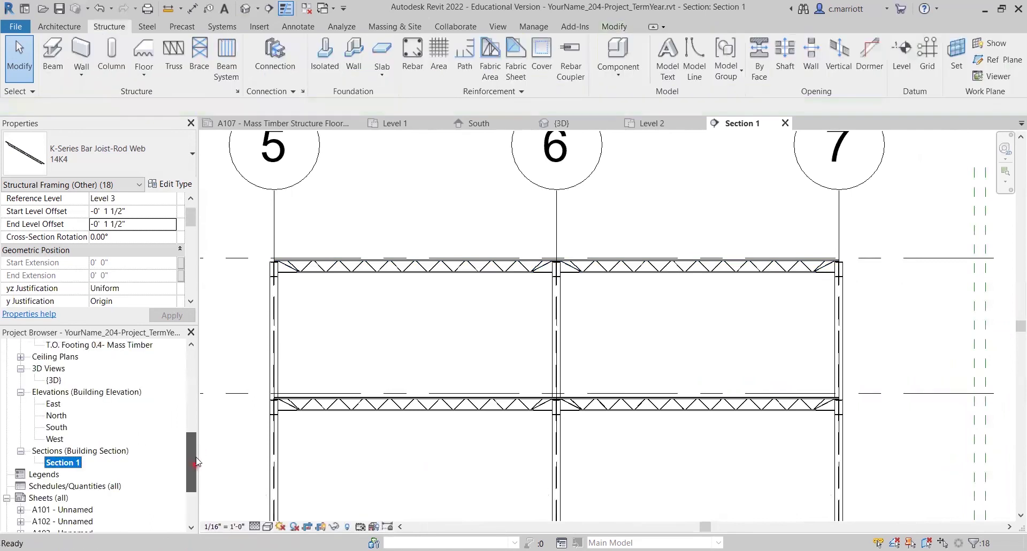
pyautogui.scroll(2, 107, 428)
pyautogui.doubleClick(52, 403)
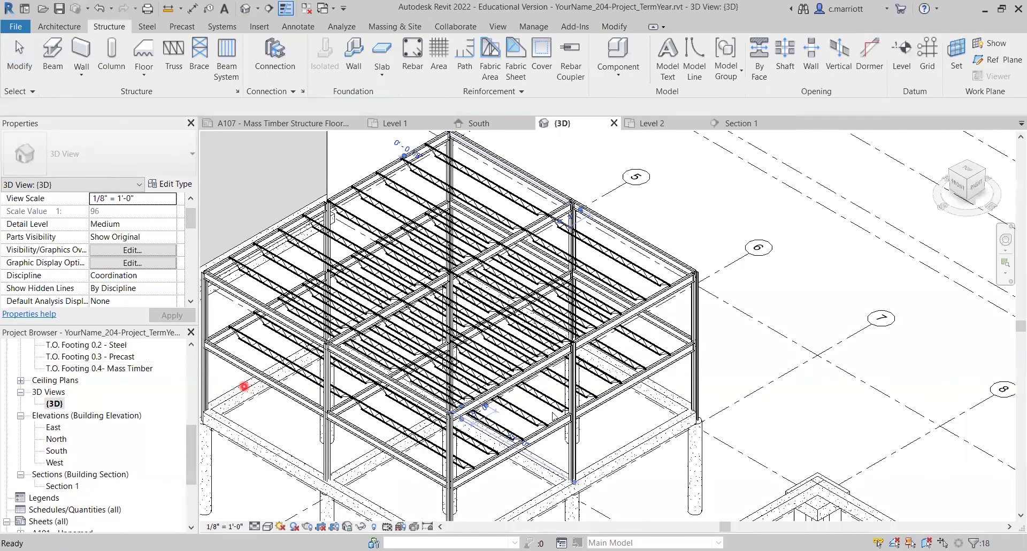
pyautogui.moveTo(531, 348); pyautogui.dragTo(572, 365, button='middle')
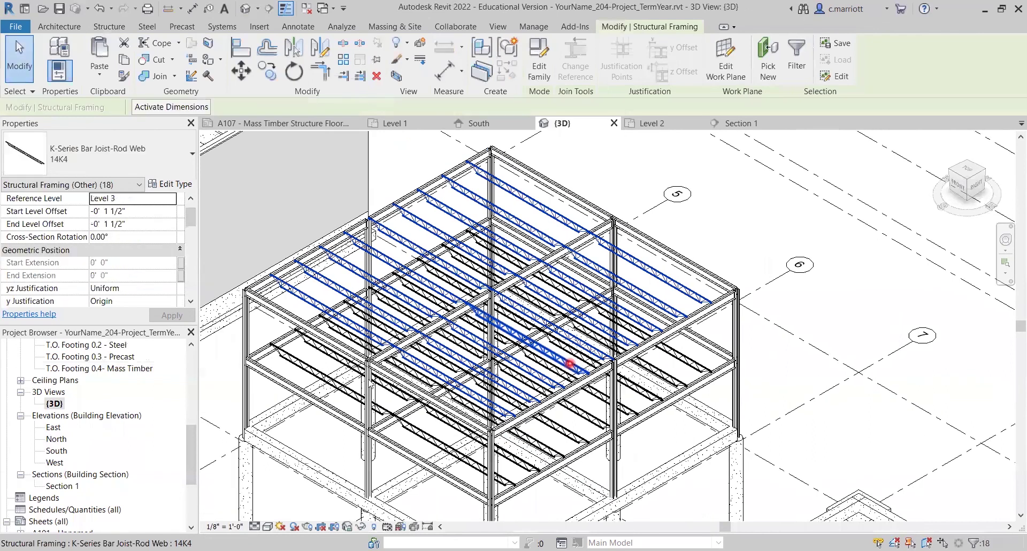
pyautogui.scroll(-2, 570, 363)
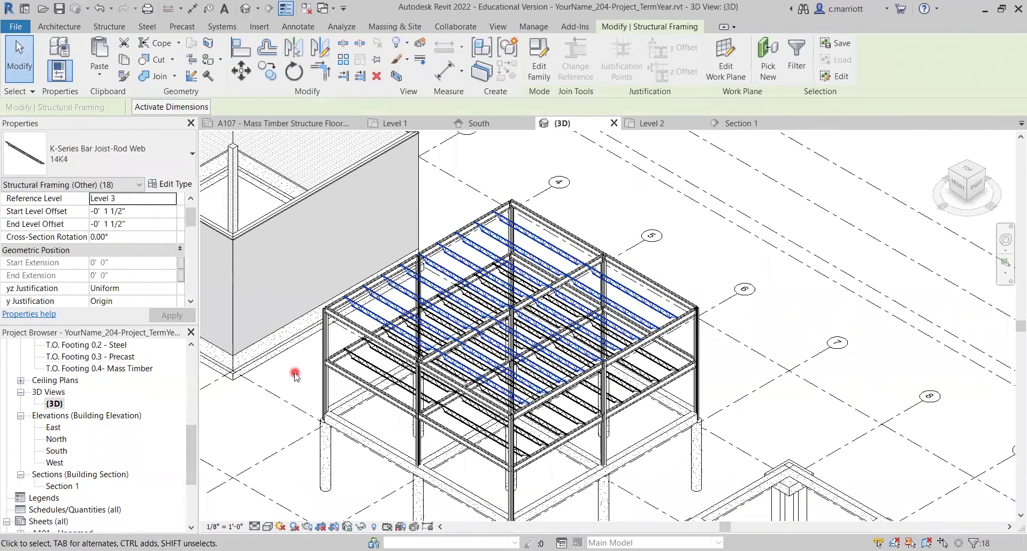